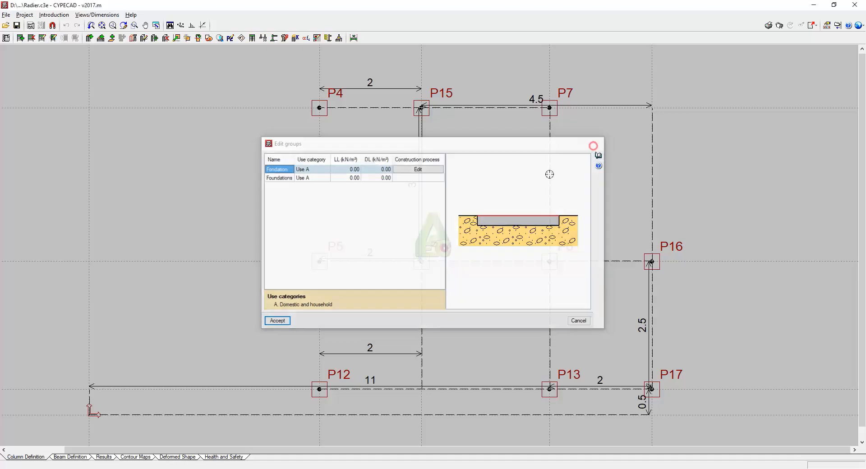
- Inspect the columns in the building's 3D model from the beam definition view
scroll(249, 224, "down", 2)
middle_click_drag(248, 224, 295, 225)
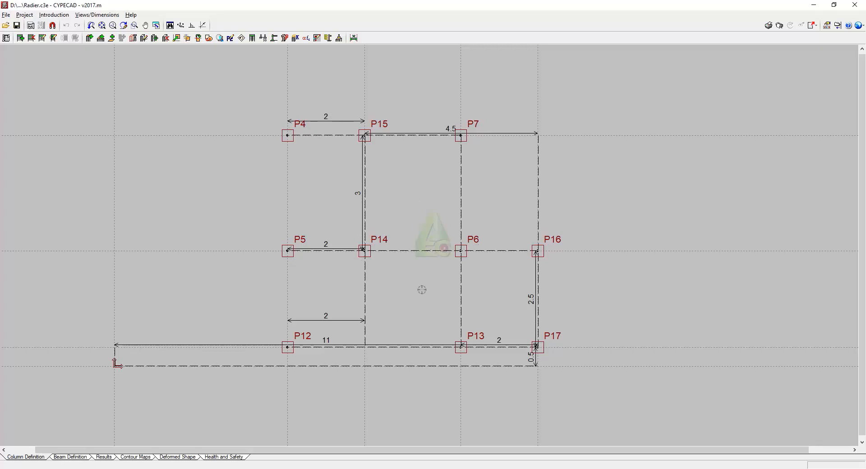
left_click(70, 457)
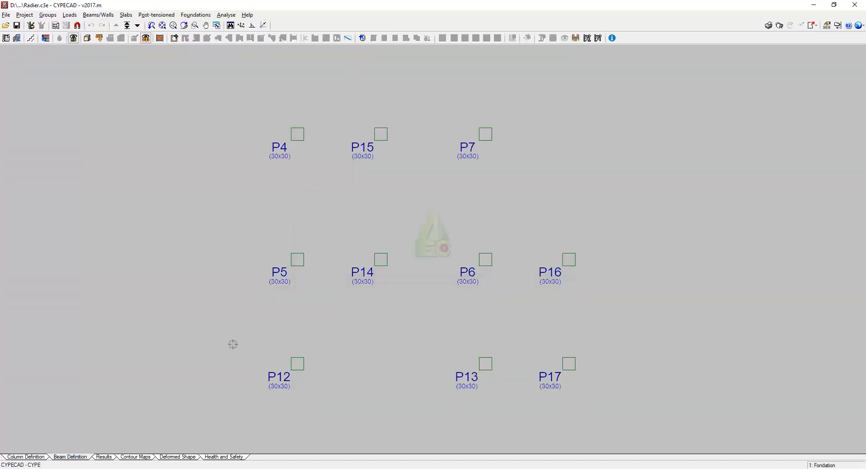
left_click(87, 38)
mouse_move(452, 224)
left_mouse_down()
mouse_move(486, 214)
mouse_move(453, 214)
mouse_move(438, 233)
left_mouse_up()
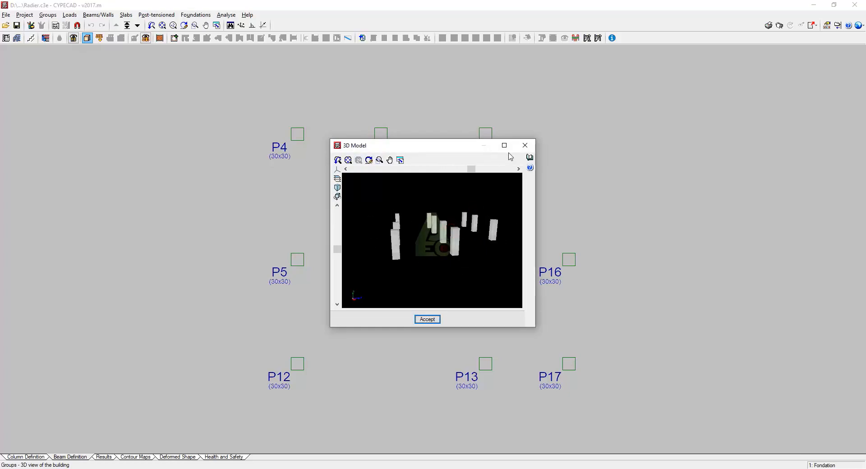
left_click(525, 146)
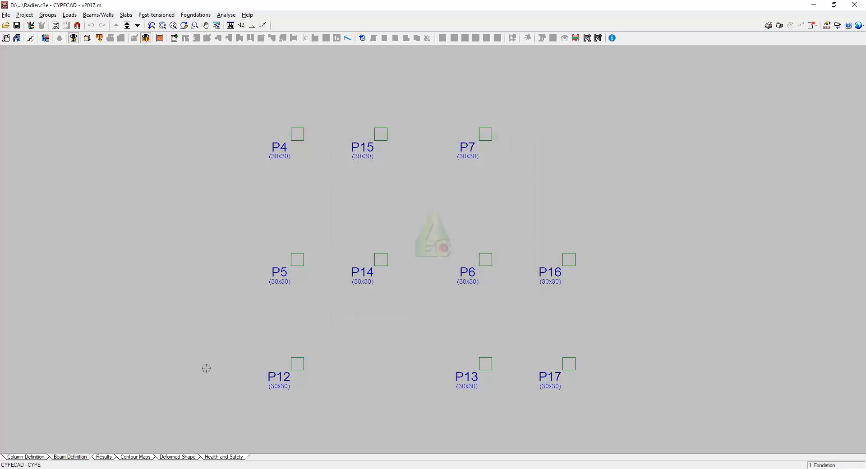
- Confirm the head loads of column P4 with N at 50 kN for self weight, dead load and live load
left_click(25, 458)
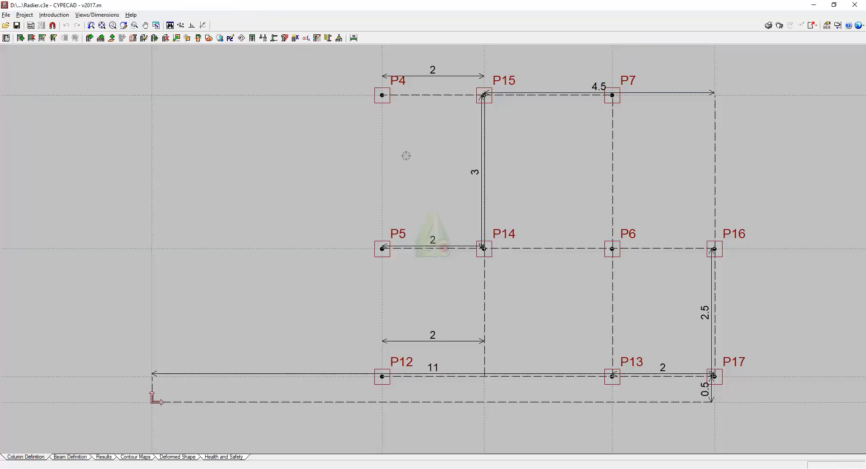
scroll(458, 188, "down", 3)
middle_click_drag(476, 192, 403, 218)
scroll(545, 204, "up", 1)
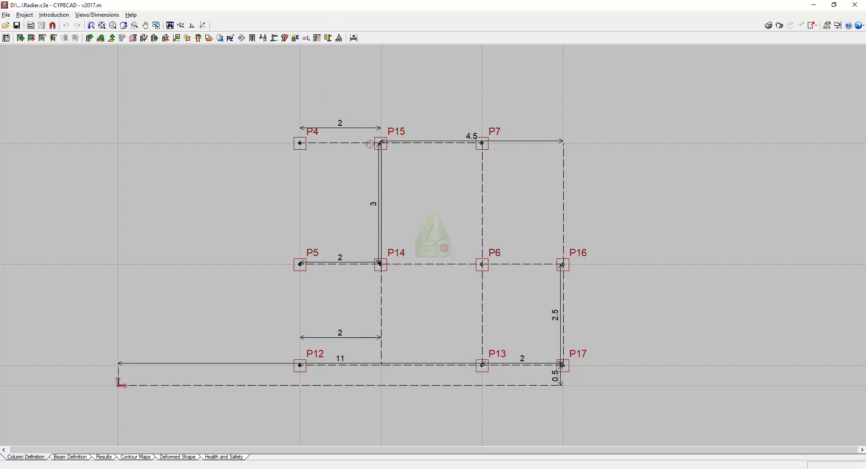
left_click(339, 38)
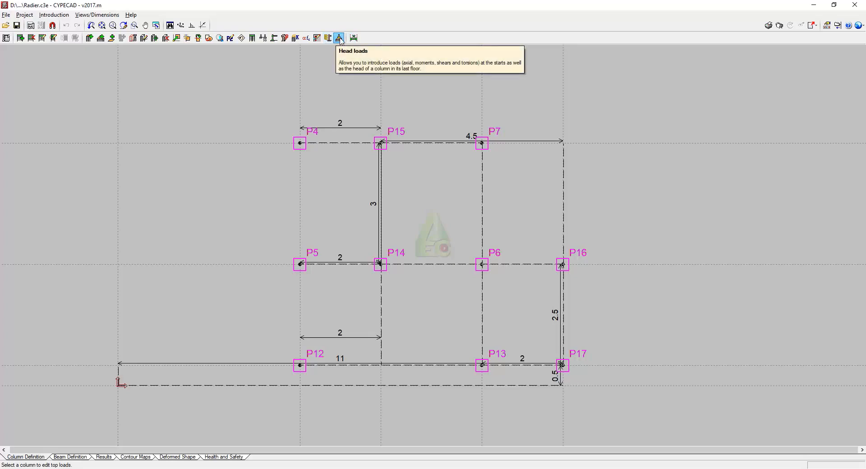
left_click(300, 144)
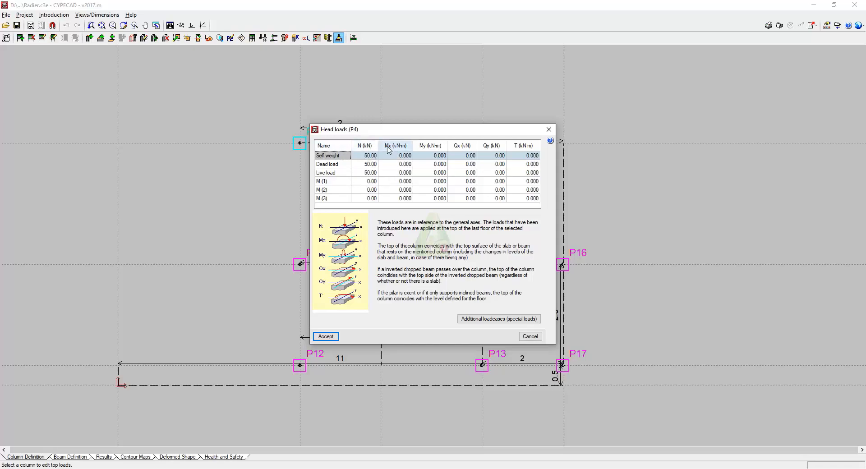
left_click(326, 337)
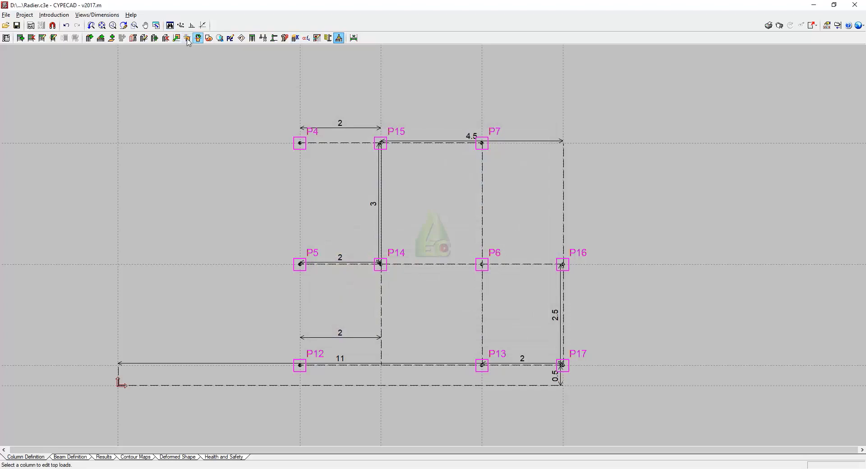
- Copy only the head loads of column P4 to all the other columns
left_click(208, 38)
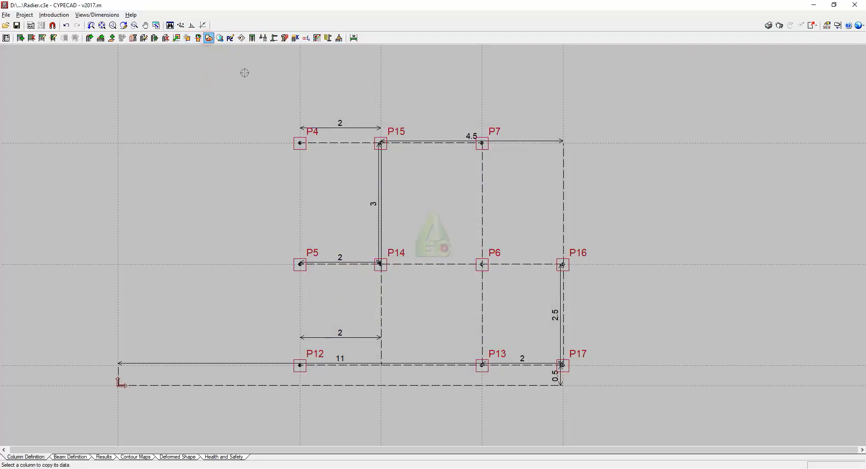
left_click(300, 143)
left_click(399, 267)
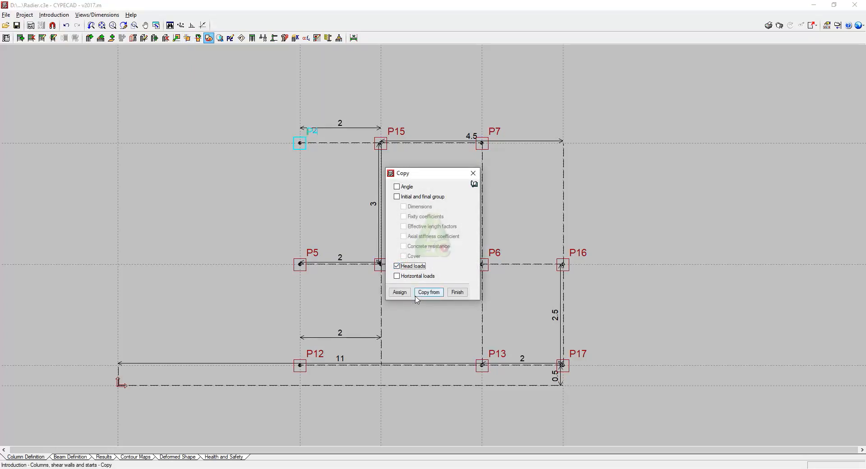
left_click(399, 292)
left_click(274, 105)
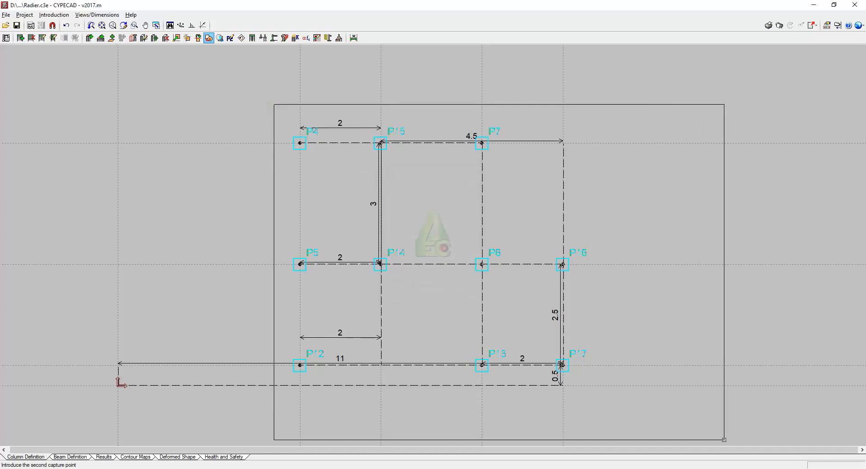
left_click(284, 169)
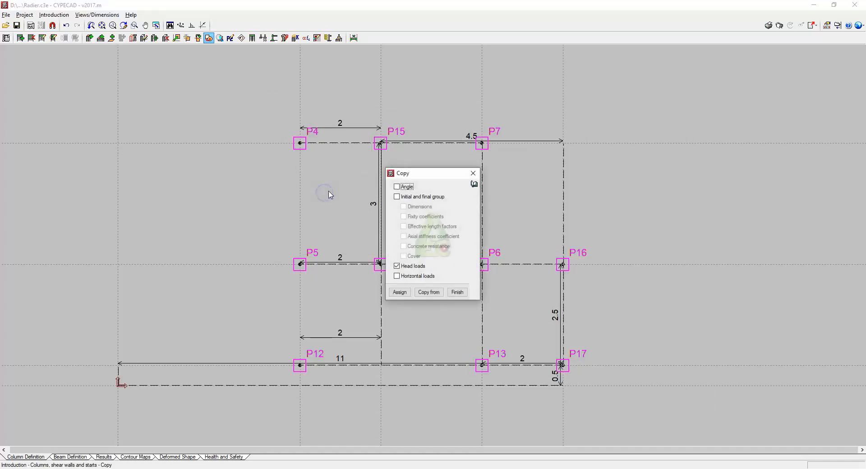
left_click(458, 293)
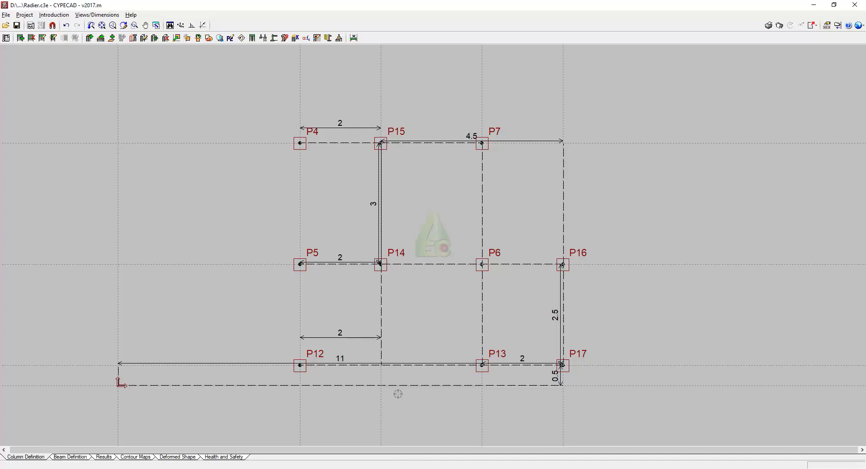
- Set the current beam in beam definition to a non-structural or limit beam introduced as a continuous polyline
left_click(65, 457)
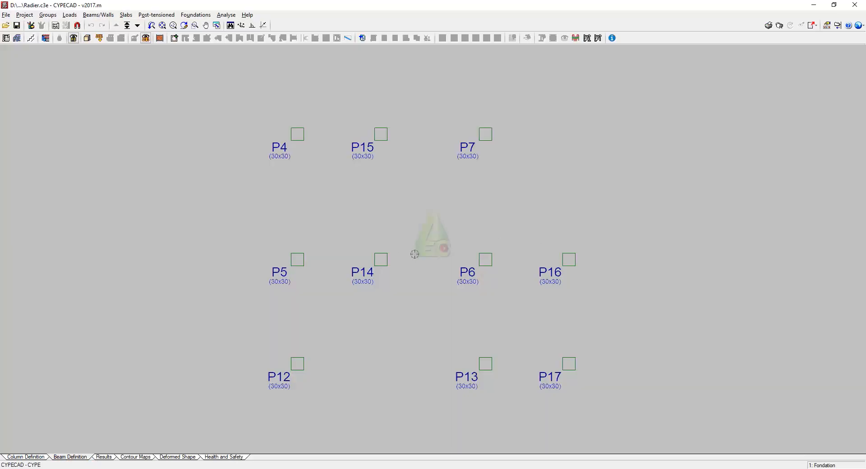
scroll(408, 259, "down", 2)
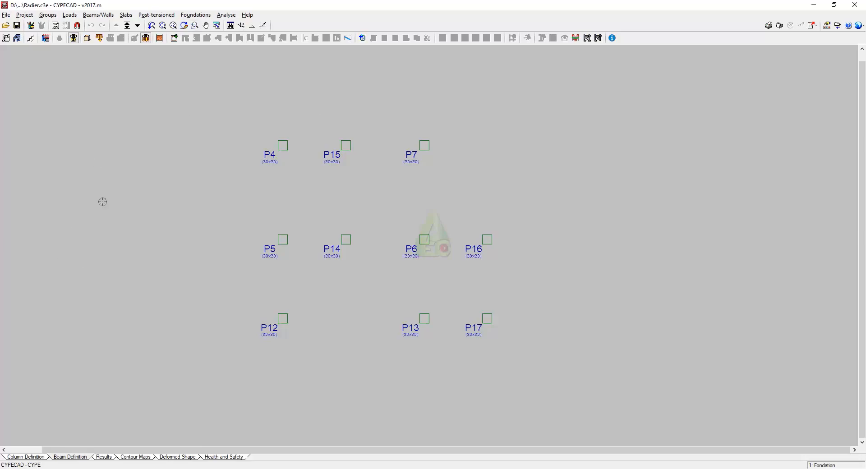
left_click(175, 38)
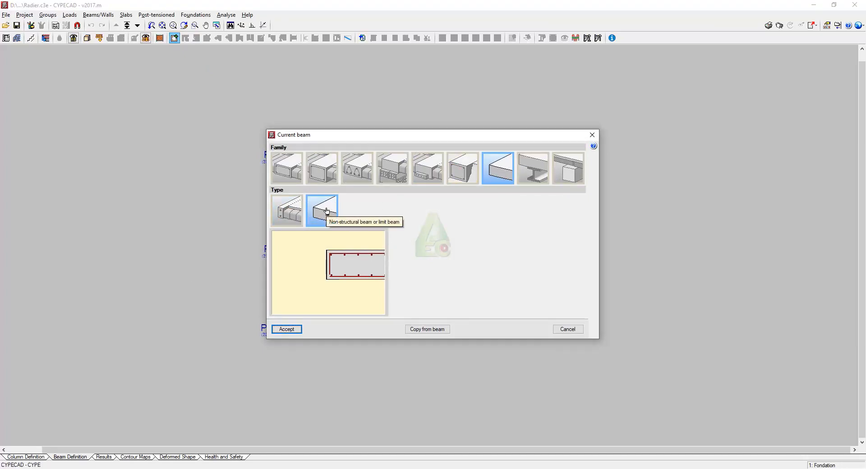
left_click(286, 329)
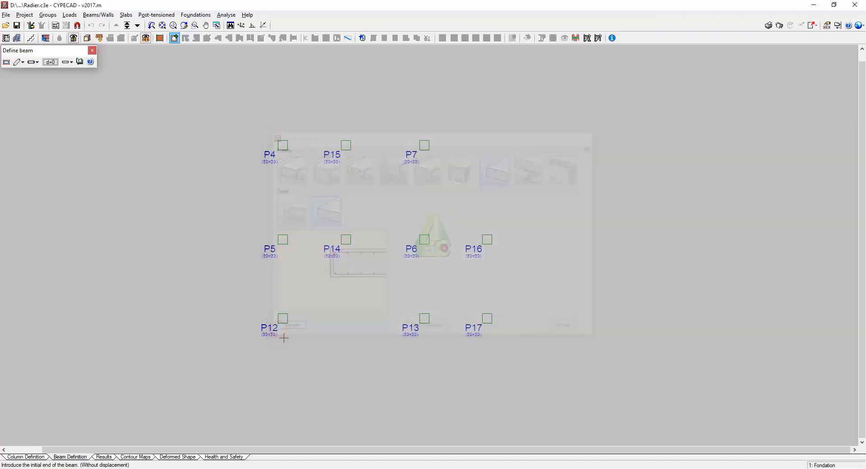
left_click(17, 64)
left_click(27, 93)
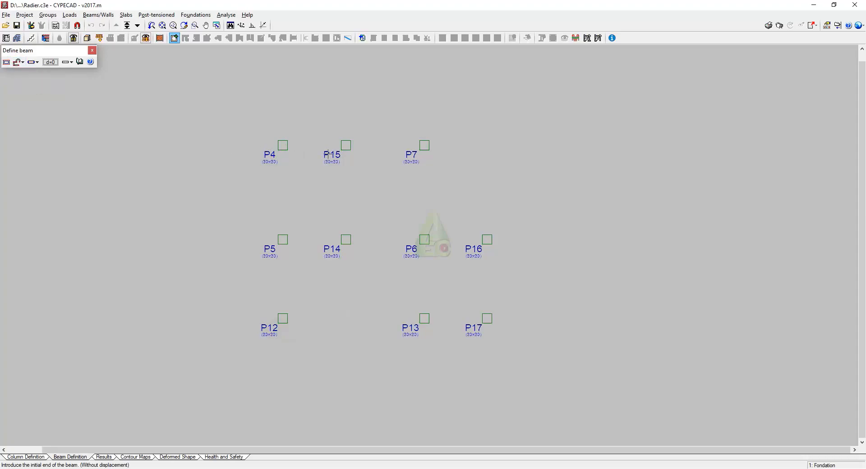
- Draw the orthogonal L-shaped limit-beam outline just outside all the columns, starting at P4 and finishing slightly above P4
left_click(272, 136)
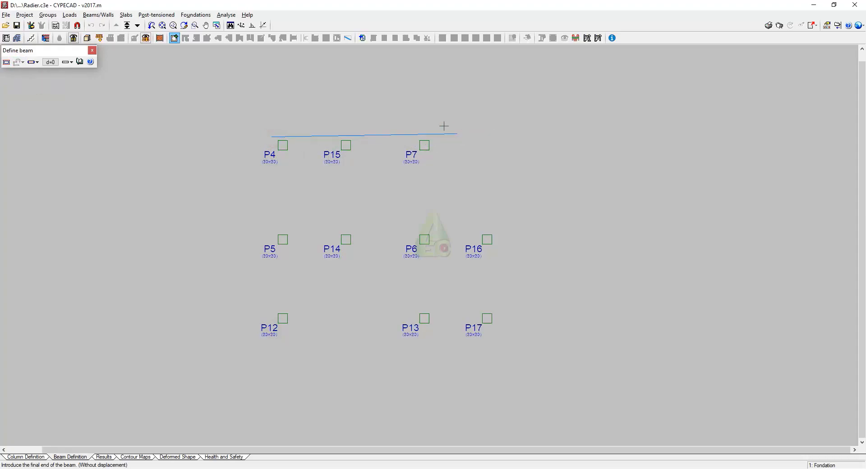
left_click(253, 26)
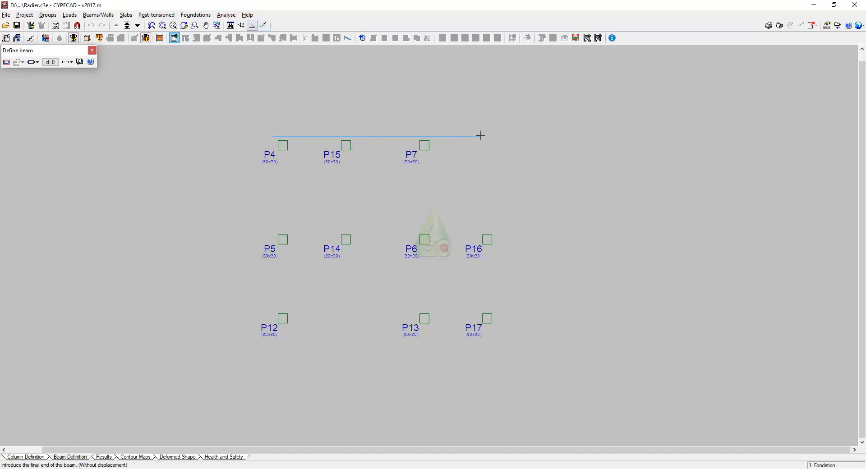
left_click(434, 142)
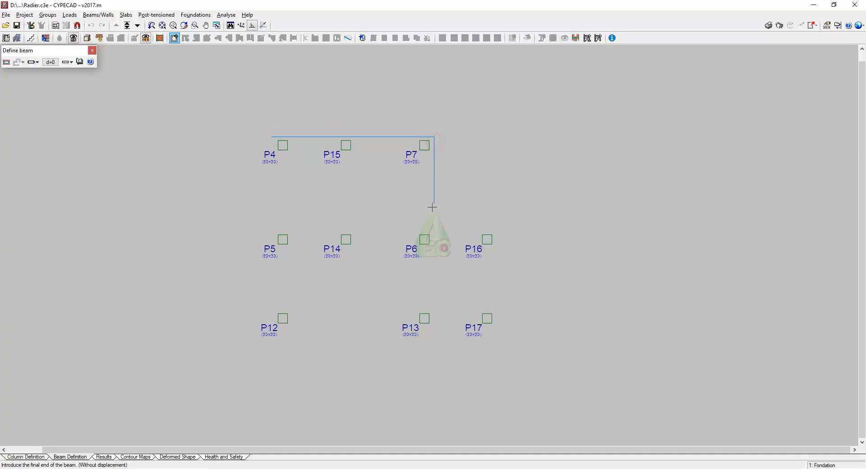
left_click(435, 230)
left_click(502, 230)
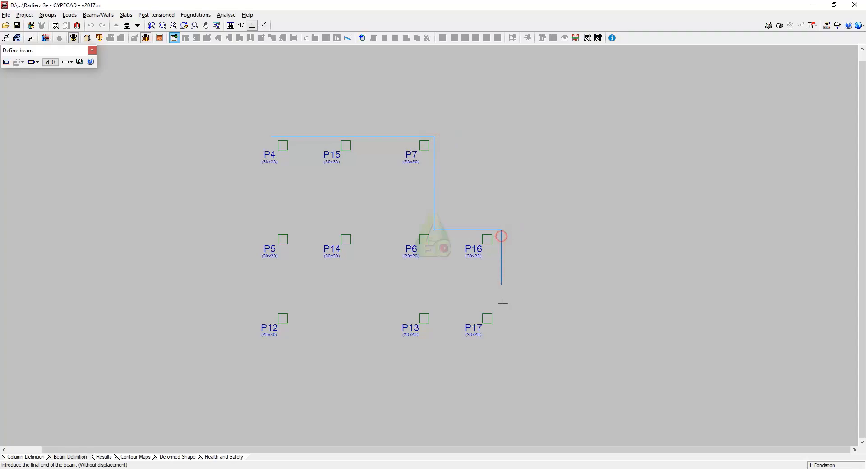
left_click(498, 332)
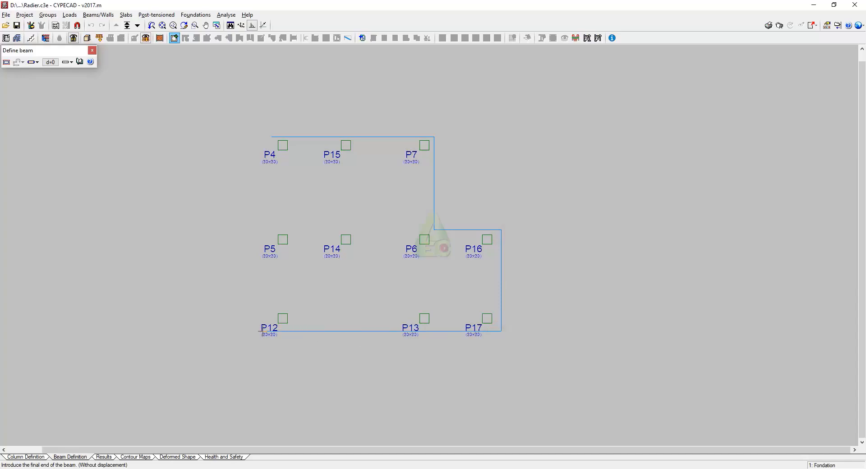
left_click(268, 330)
right_click(273, 127)
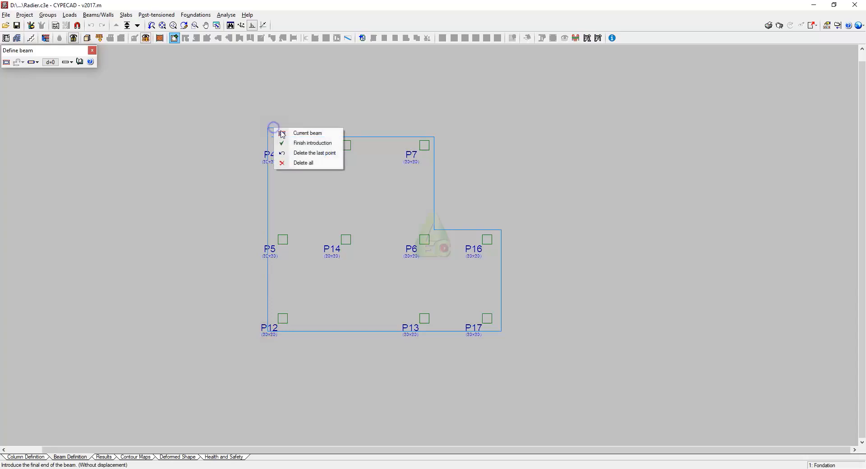
left_click(310, 150)
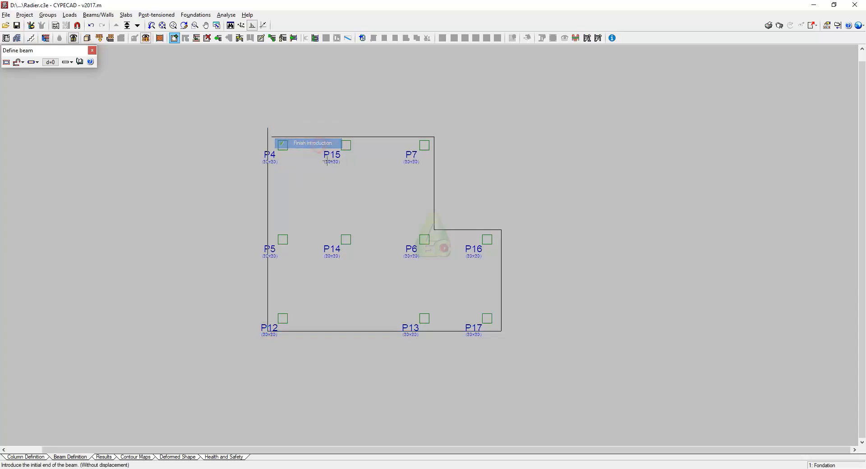
- Extend the limit beam above P4, P15 and P7 to meet the beam running along P4, P5 and P12
left_click(217, 38)
left_click(410, 265)
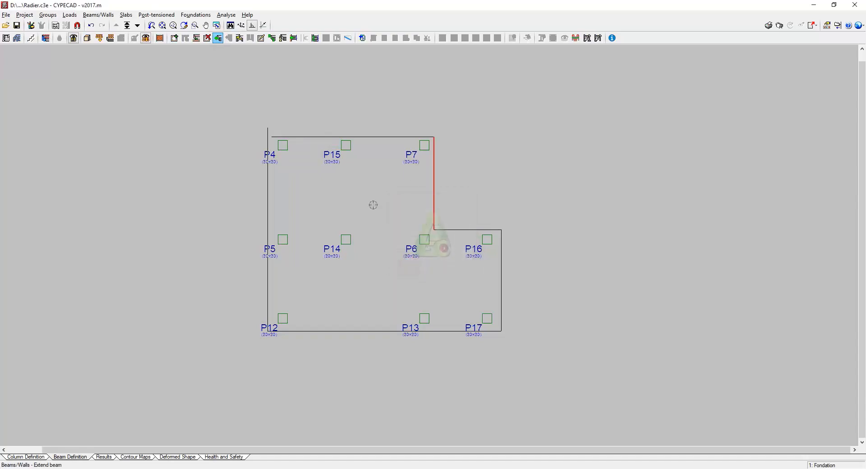
scroll(235, 99, "up", 1)
left_click(277, 146)
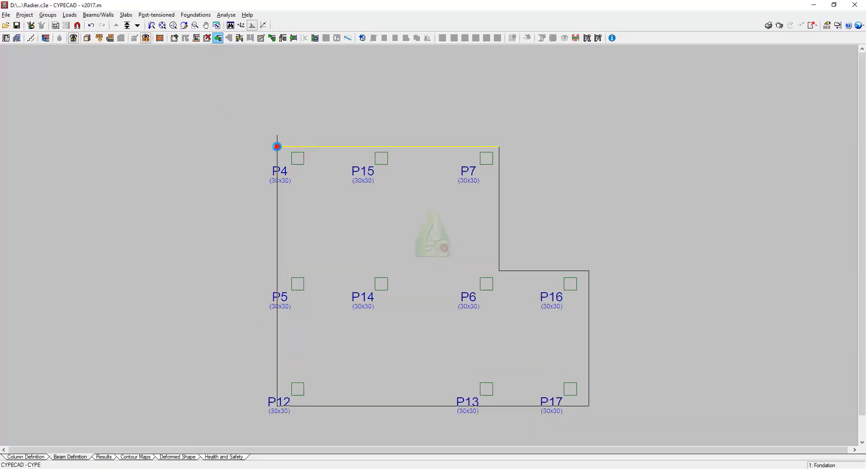
- Delete the short beam stub projecting beyond the outline's corner near P4
left_click(208, 39)
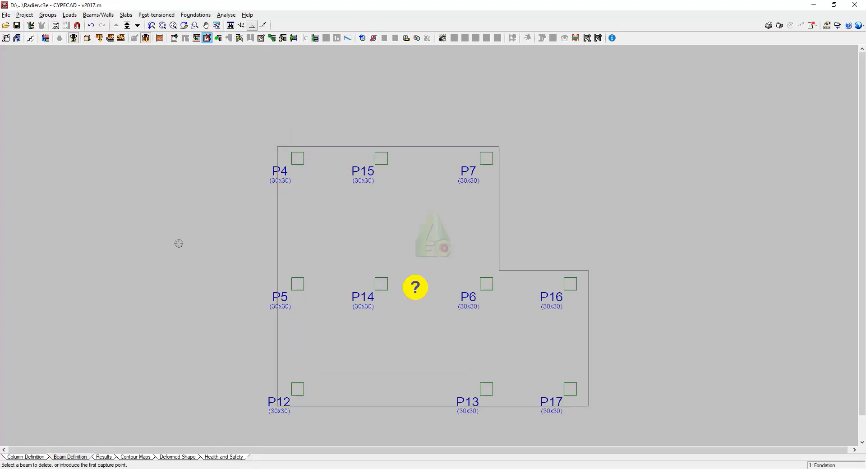
scroll(226, 223, "down", 1)
scroll(298, 242, "up", 1)
scroll(436, 269, "up", 1)
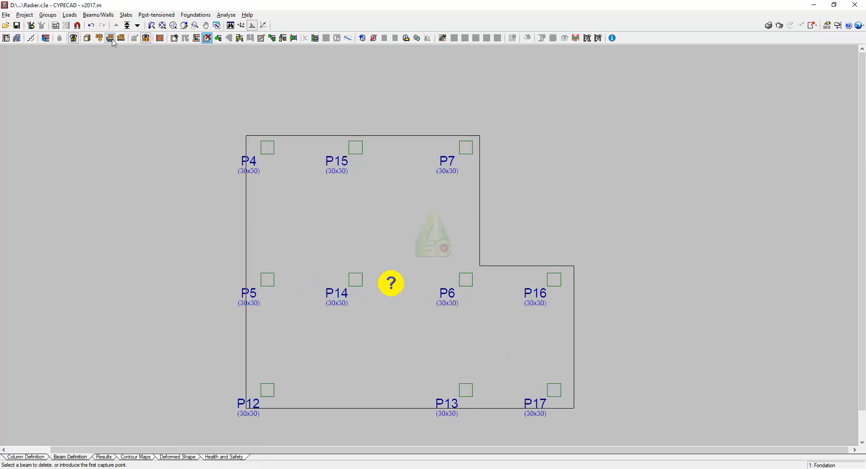
- Assign a 35 cm deep mat foundation to the outlined panel, keeping 0.200 and 0.300 MPa bearing pressures and reinforcement parallel to a beam
left_click(363, 38)
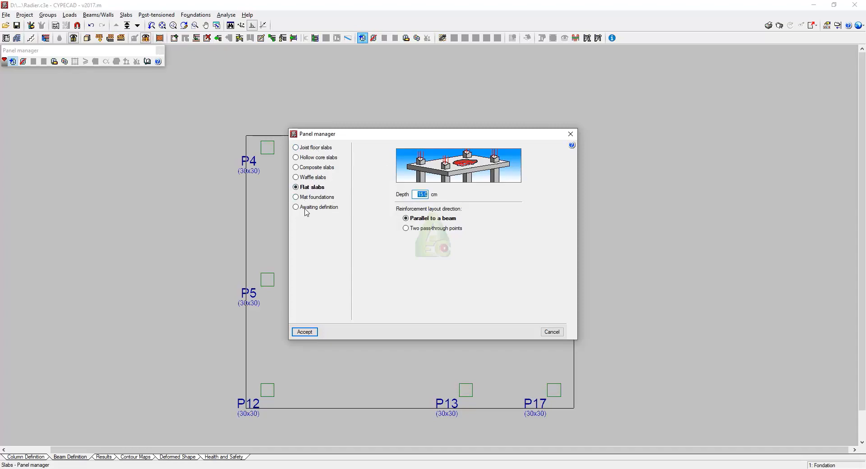
left_click(315, 198)
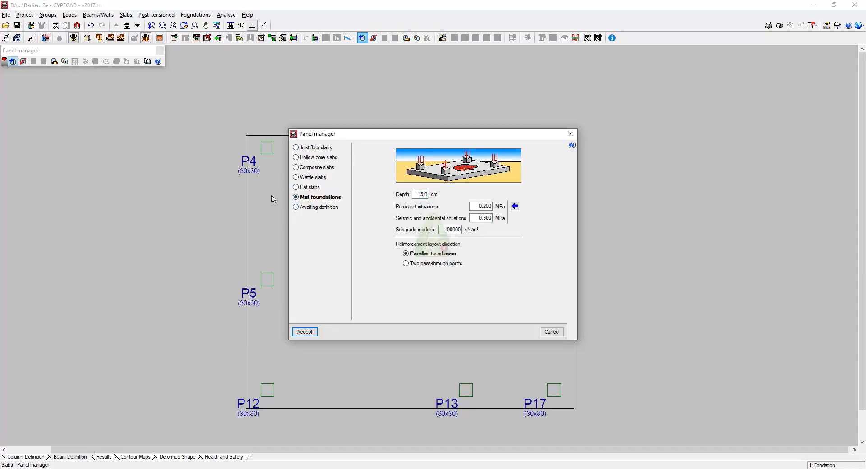
left_click_drag(416, 195, 421, 195)
left_click_drag(482, 207, 498, 209)
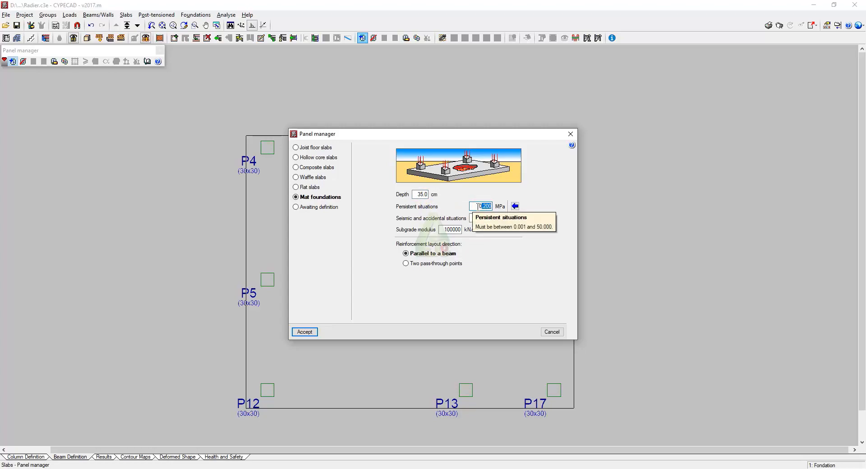
left_click_drag(481, 219, 489, 220)
left_click_drag(475, 208, 503, 221)
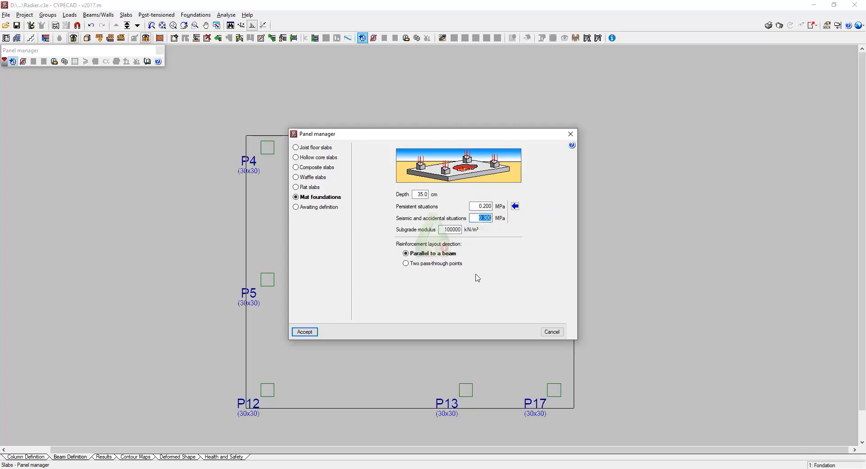
left_click_drag(446, 231, 468, 232)
left_click(305, 332)
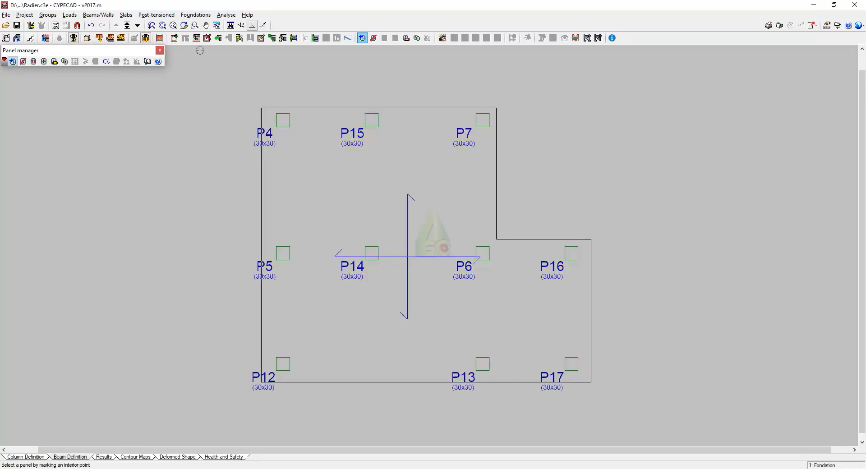
- Apply a 2.50 kN/m² live load as a surface load over the whole mat foundation panel
left_click(159, 51)
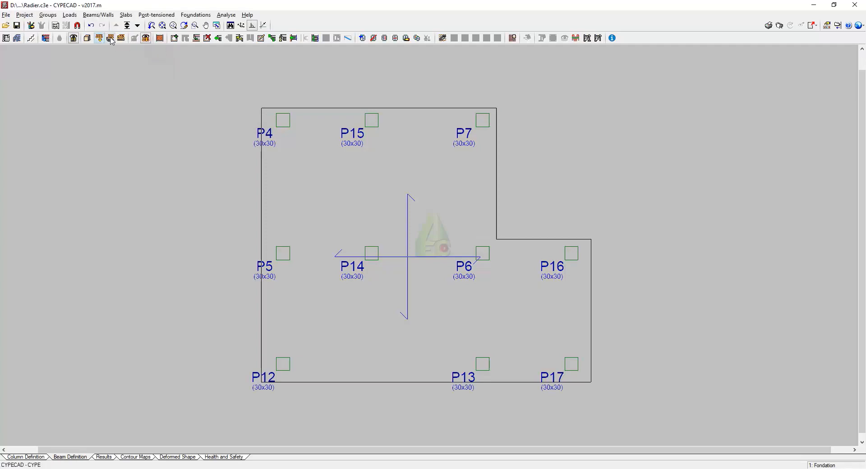
left_click(121, 38)
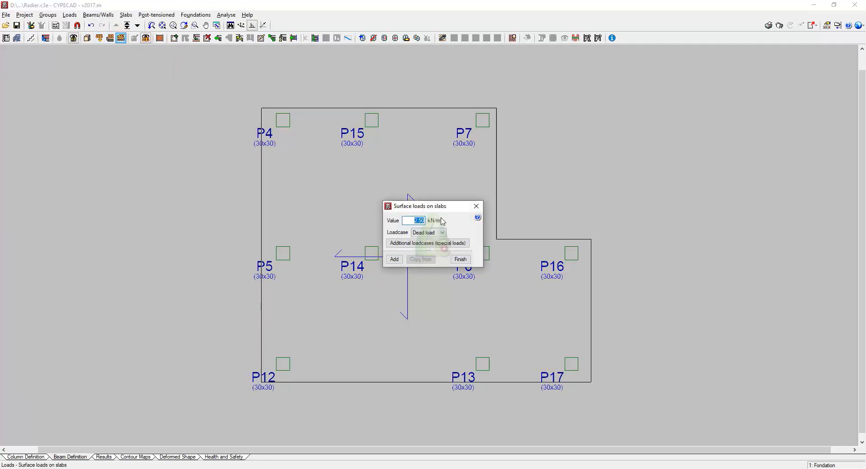
left_click(440, 233)
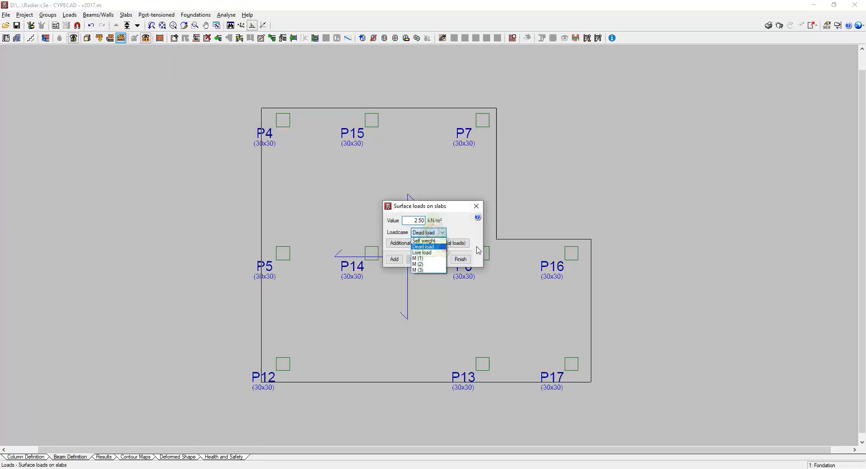
left_click(428, 253)
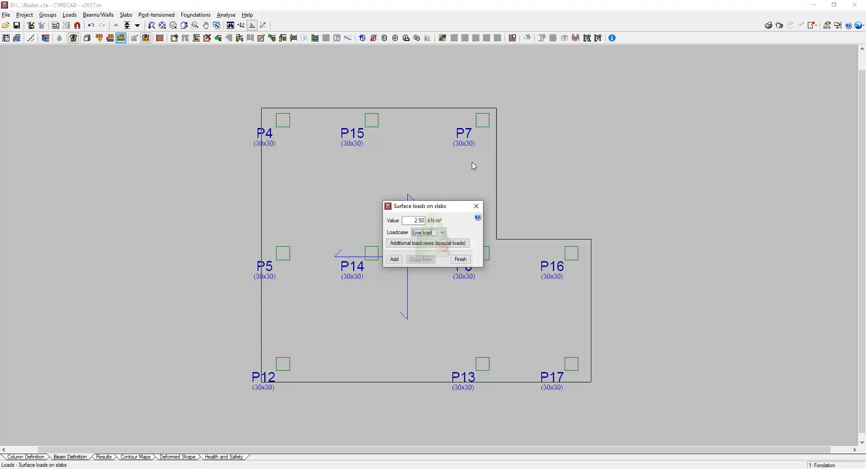
left_click(397, 263)
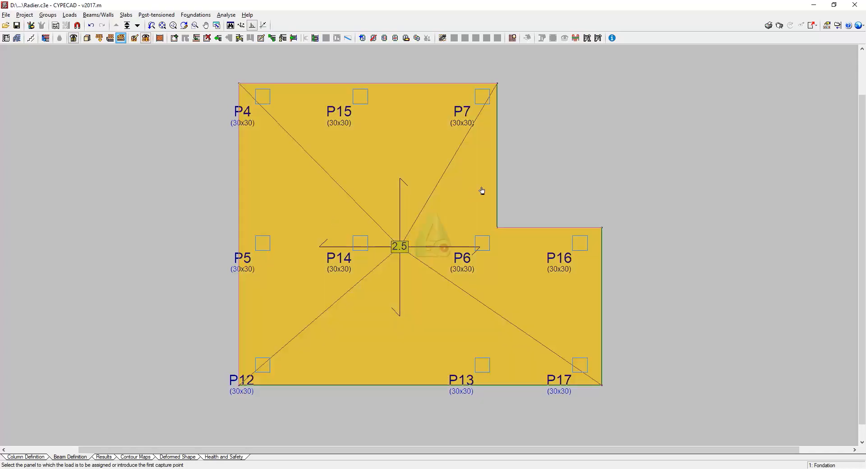
scroll(404, 190, "down", 1)
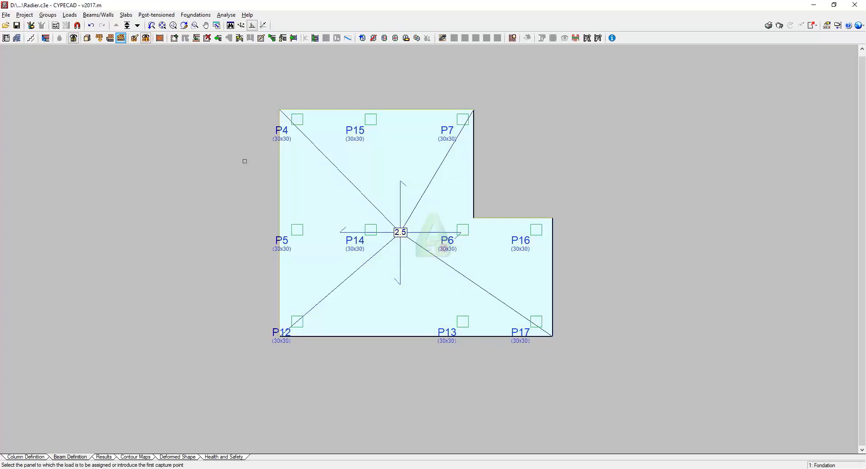
scroll(525, 174, "down", 1)
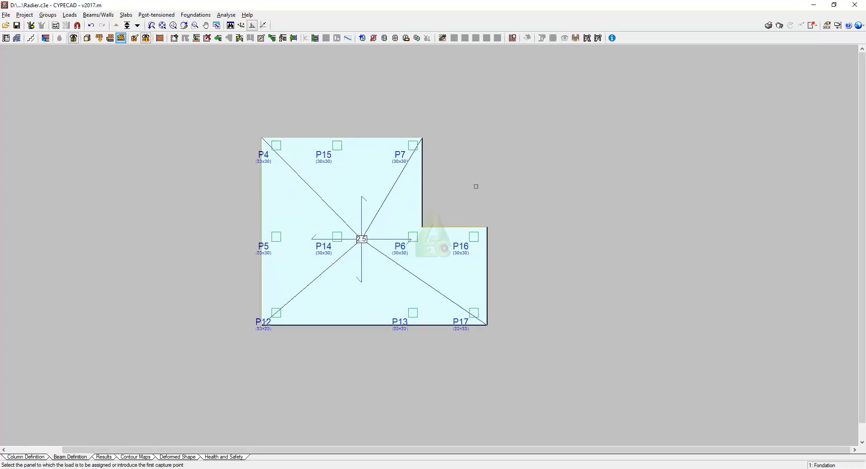
right_click(496, 169)
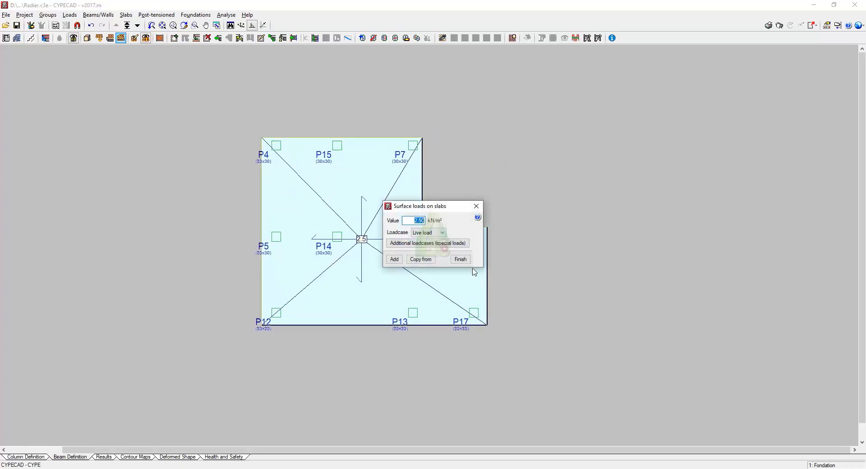
left_click(468, 261)
scroll(369, 264, "down", 2)
middle_click_drag(333, 259, 317, 273)
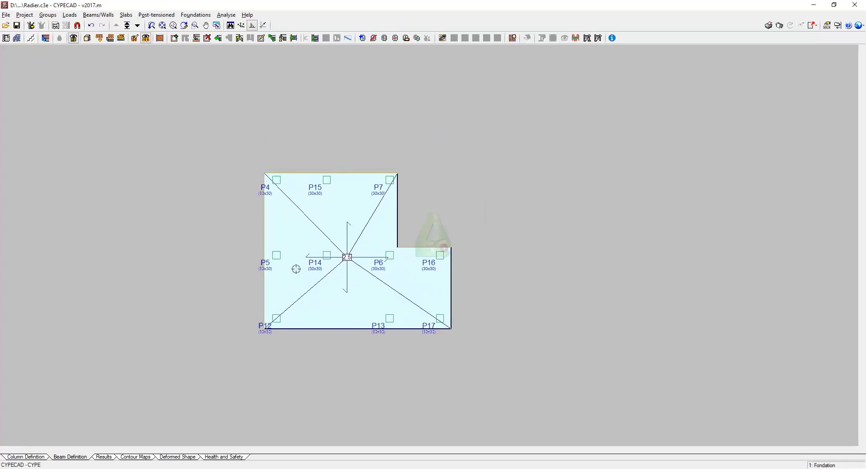
scroll(295, 256, "up", 3)
scroll(304, 373, "up", 1)
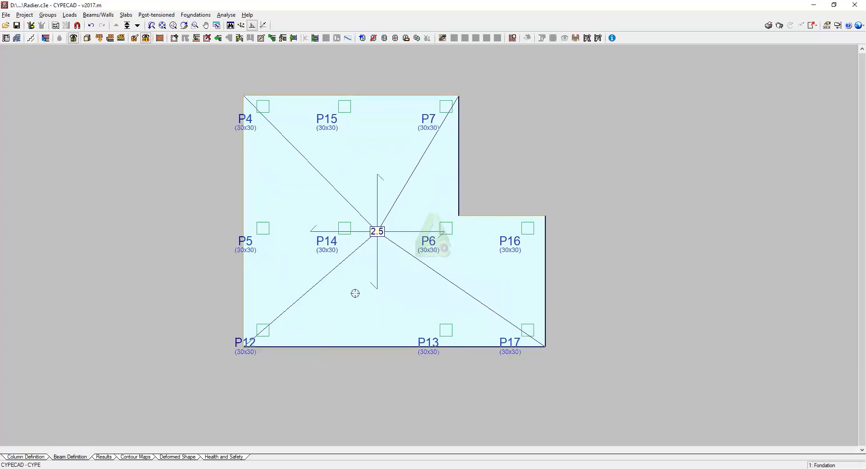
scroll(352, 298, "down", 1)
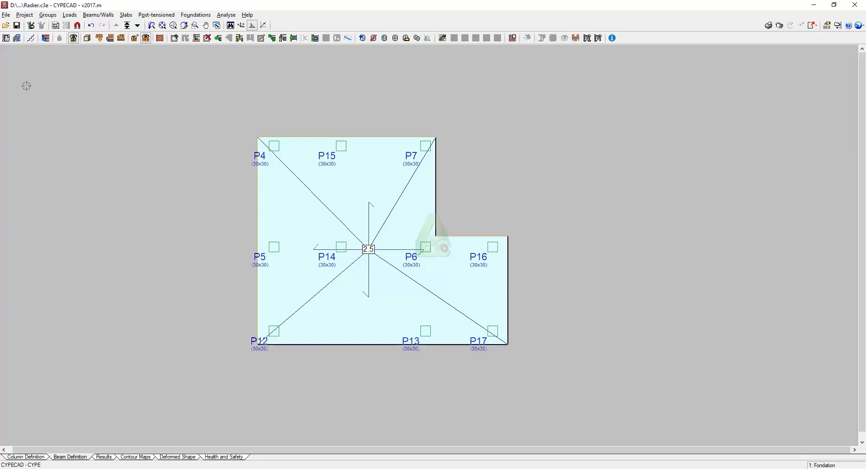
- Open the list of additional live loadcases from the project's general data
left_click(6, 38)
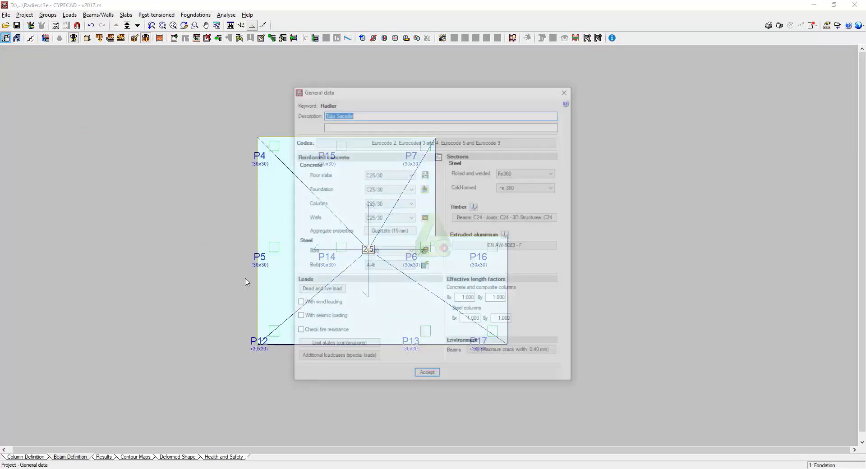
left_click_drag(422, 88, 403, 81)
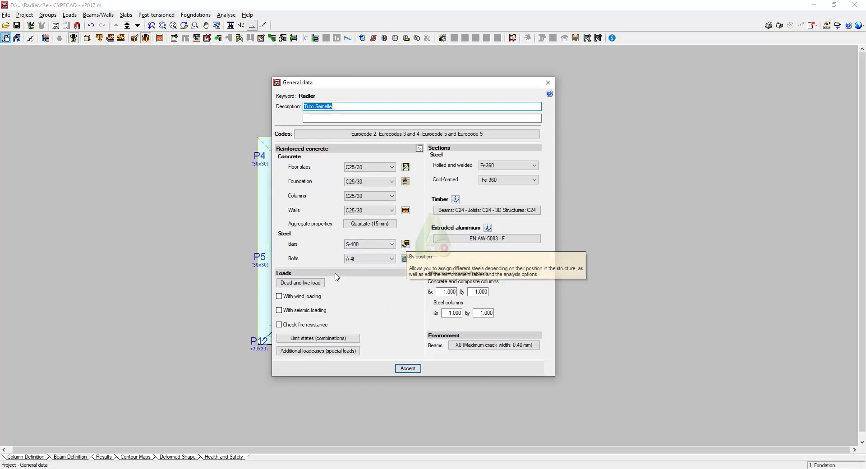
left_click(325, 353)
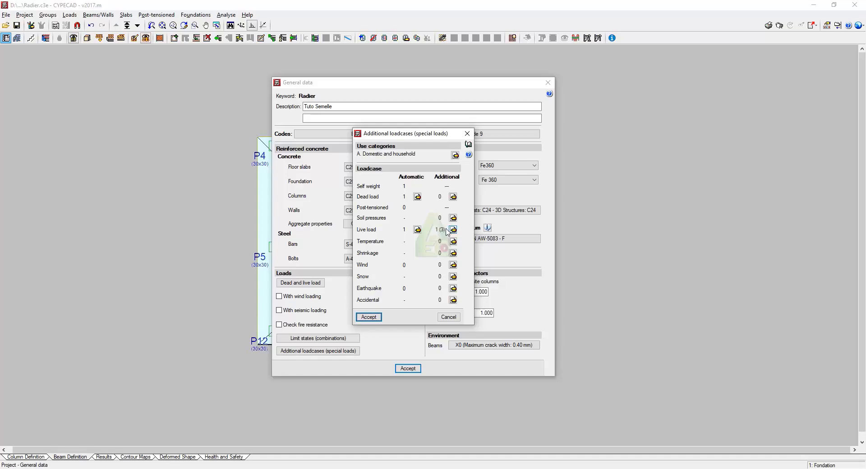
left_click(453, 231)
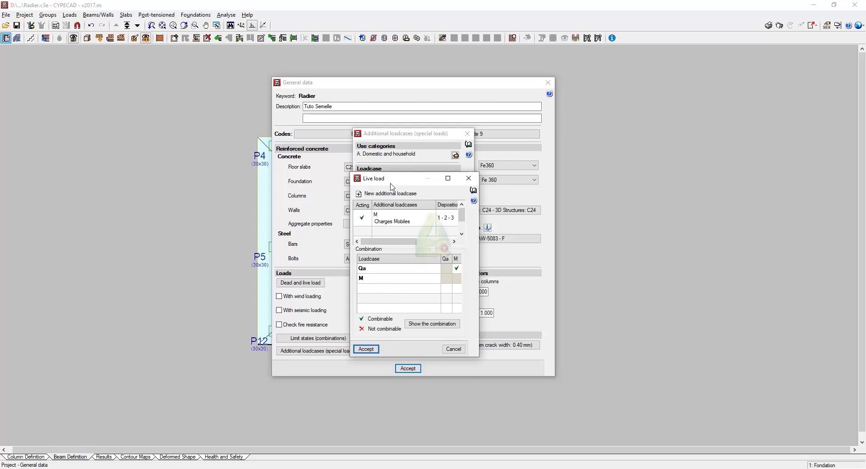
- Start a new additional live loadcase with reference M and allow different load dispositions
left_click(376, 194)
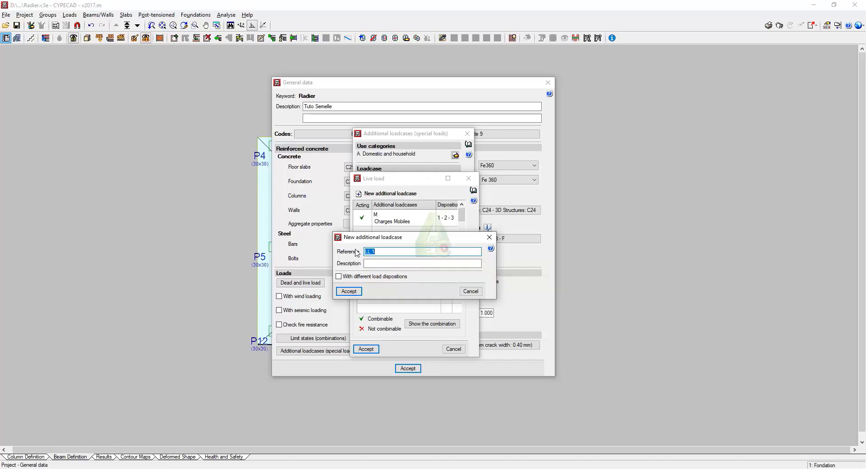
type("O")
key("BackSpace")
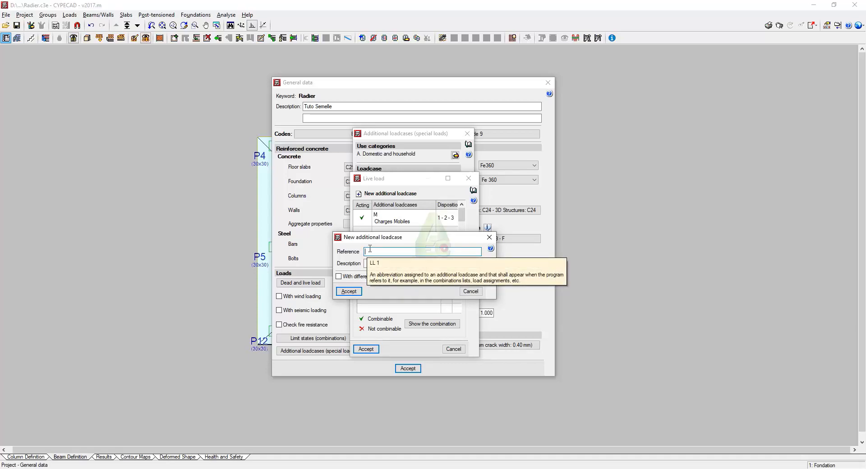
type("M")
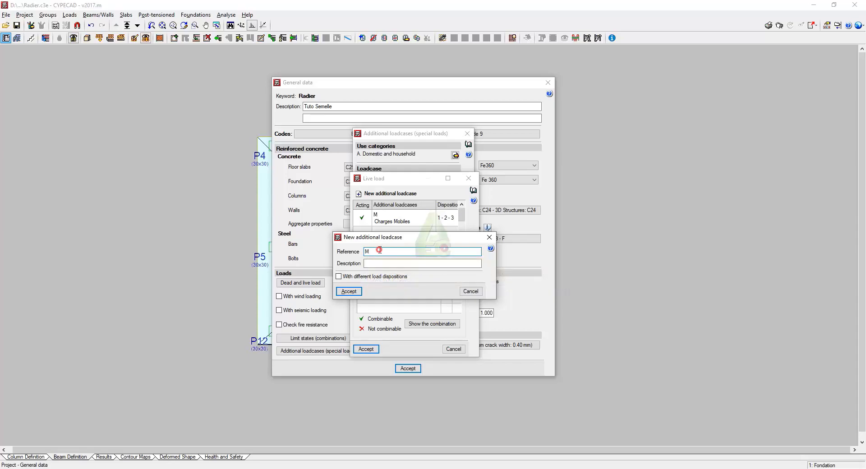
left_click(385, 263)
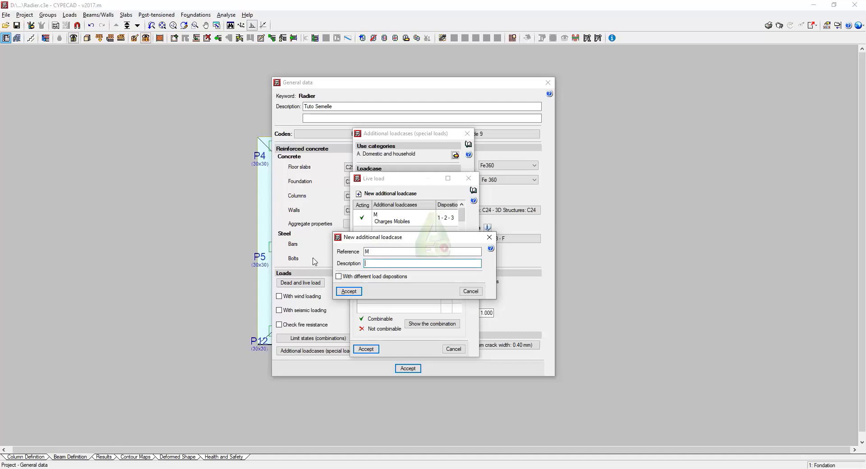
mouse_move(339, 279)
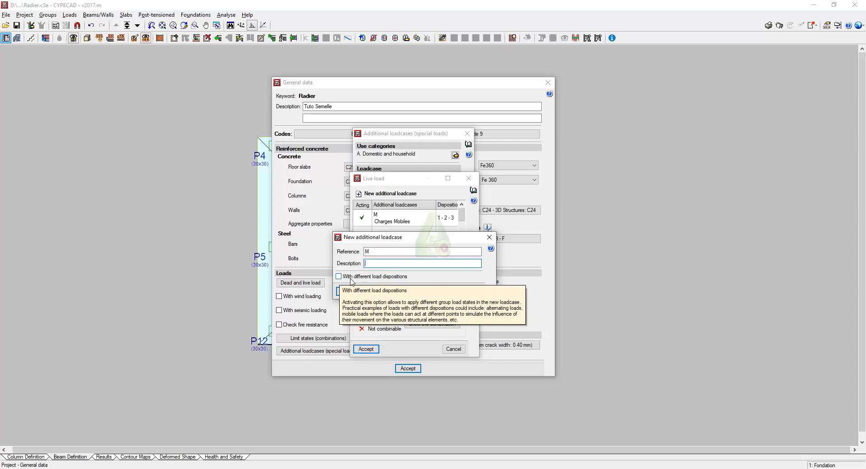
left_click(340, 277)
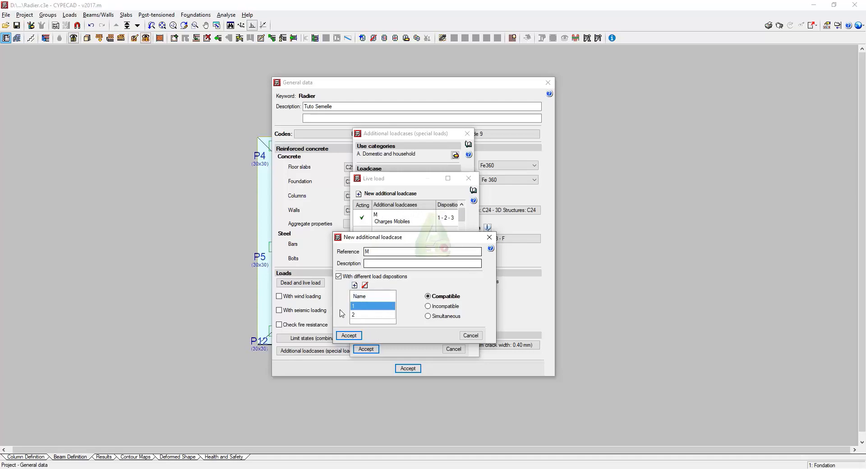
- Add a third load disposition, make the dispositions incompatible, and discard the new loadcase
left_click(355, 286)
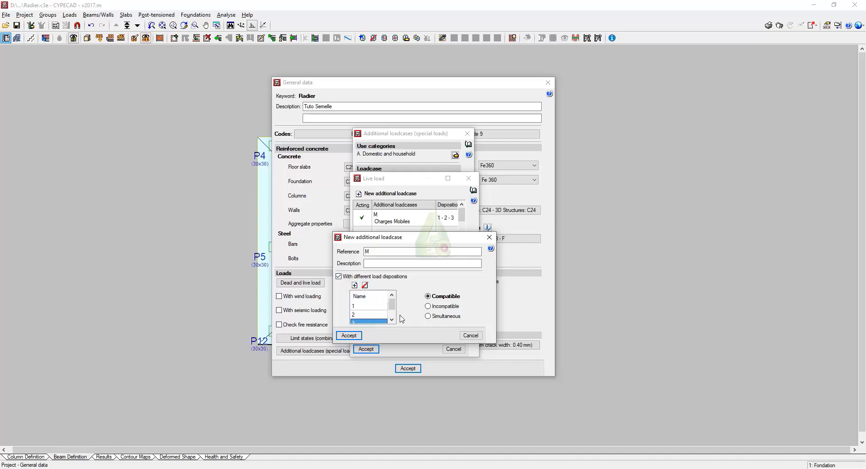
scroll(384, 309, "up", 1)
scroll(373, 311, "down", 1)
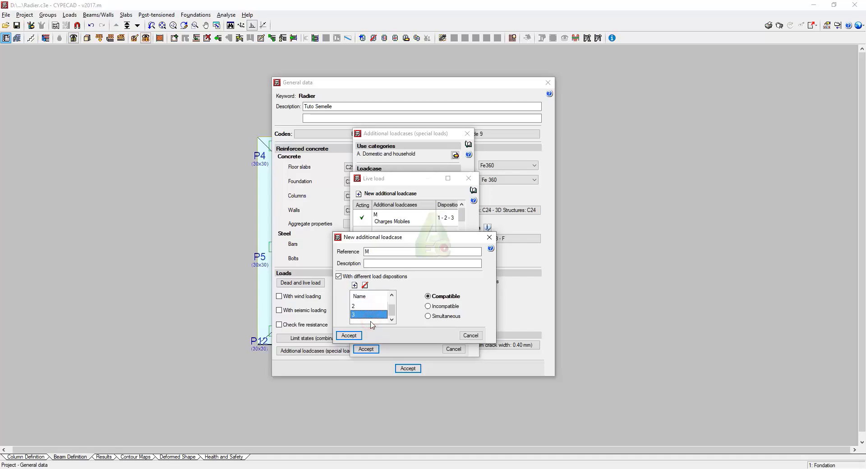
scroll(392, 311, "up", 1)
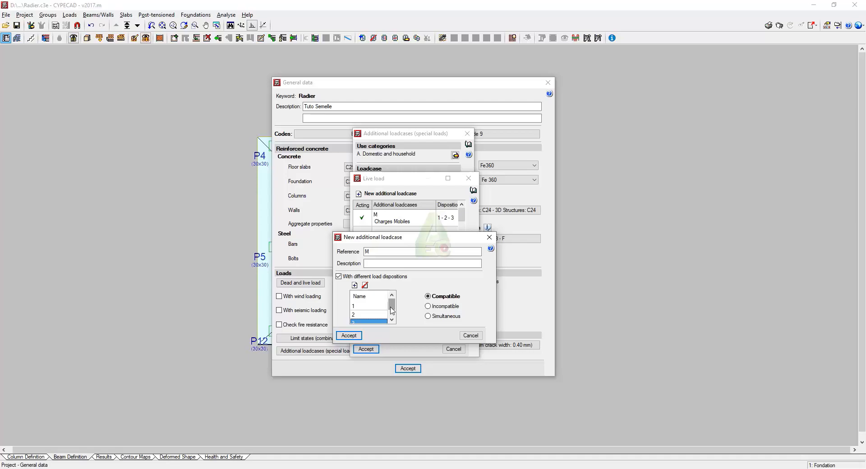
mouse_move(432, 310)
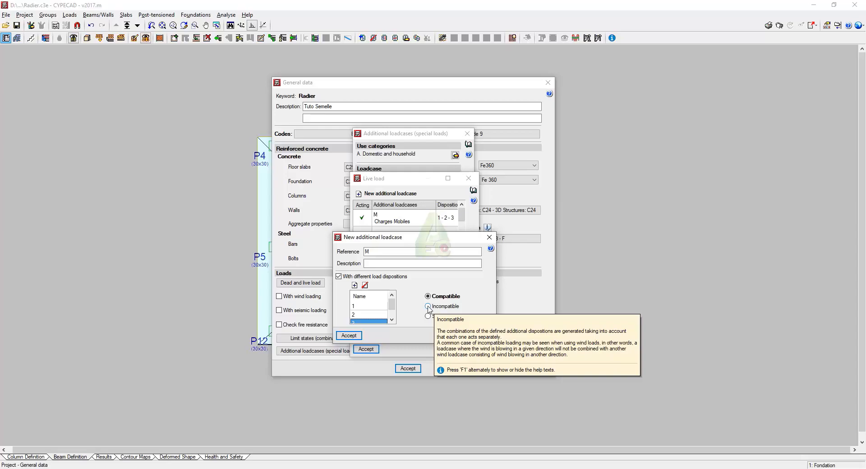
left_click(428, 307)
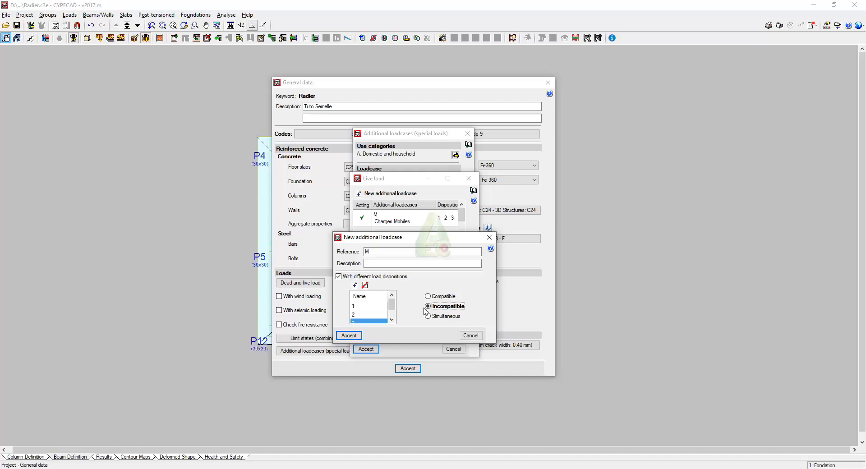
double_click(364, 251)
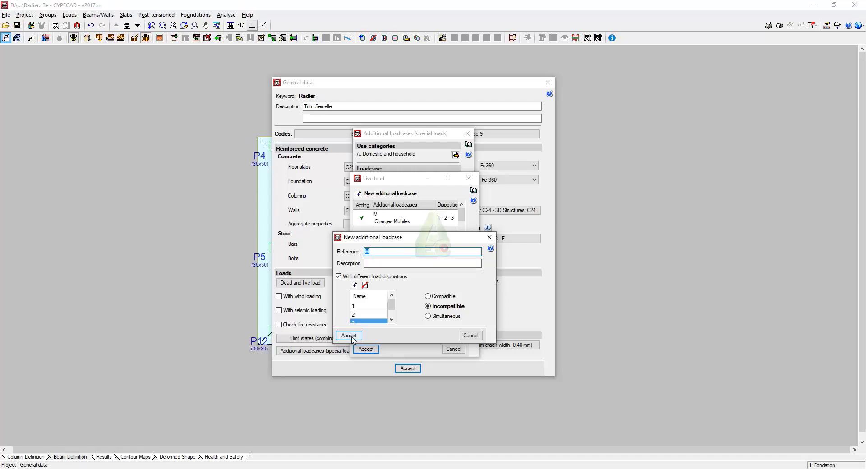
left_click(471, 335)
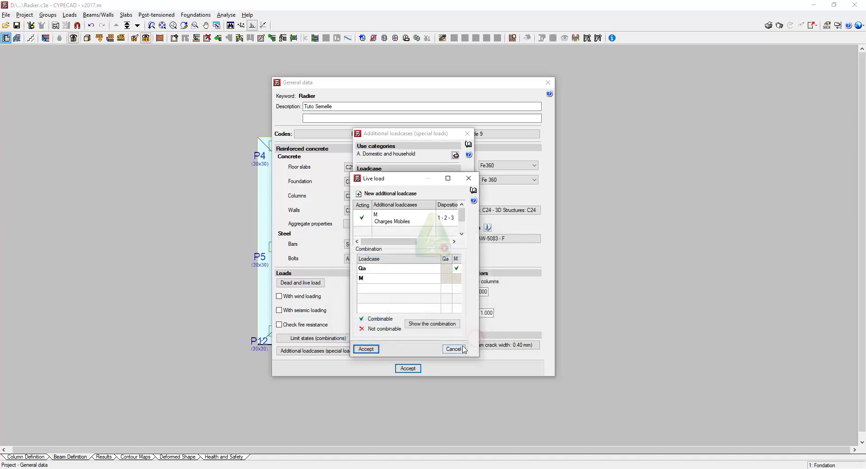
- Examine the combinations of live loadcases Qa and M, and return to the plan, accepting the existing general data
left_click(437, 325)
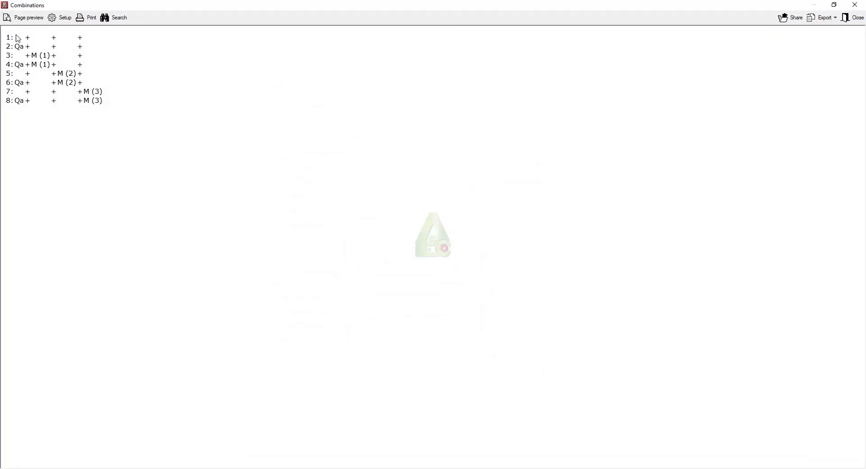
left_click_drag(21, 37, 78, 41)
left_click_drag(18, 47, 103, 101)
left_click(854, 17)
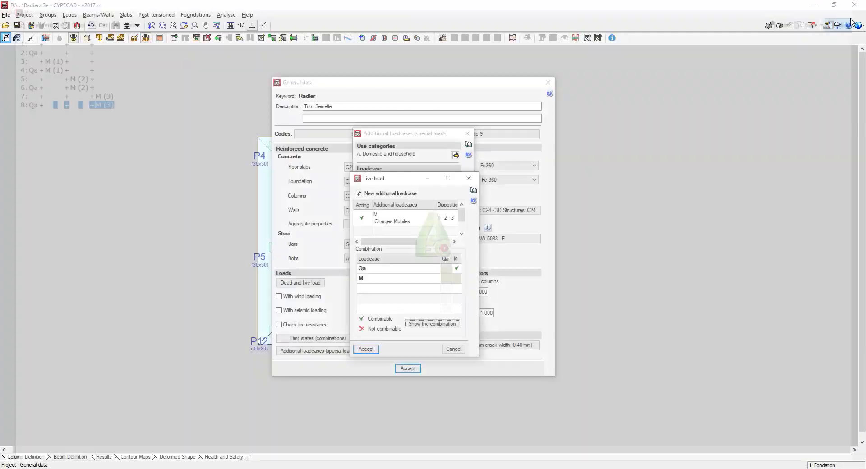
left_click(366, 348)
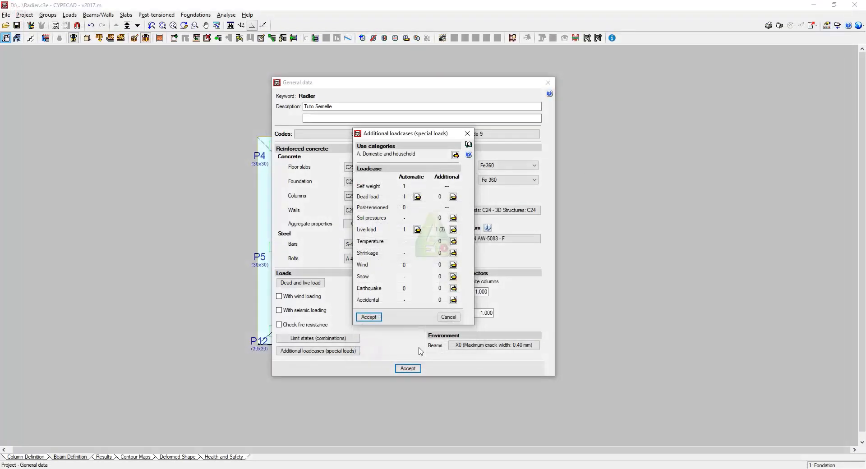
left_click(369, 317)
left_click(408, 369)
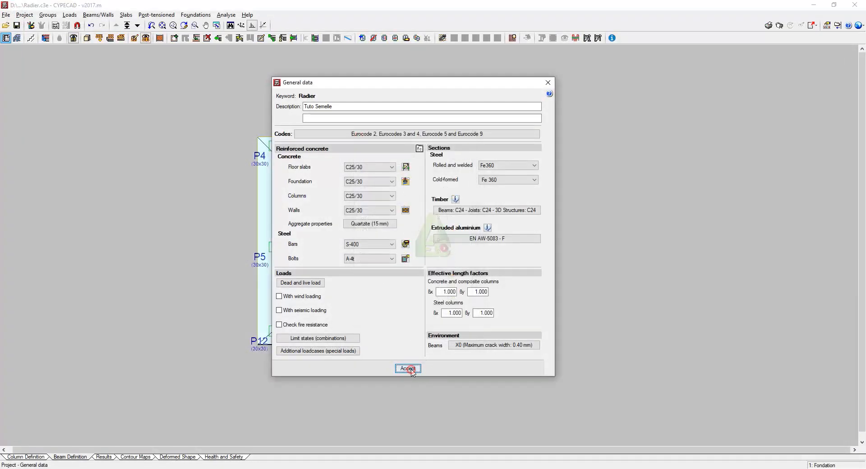
left_click(413, 258)
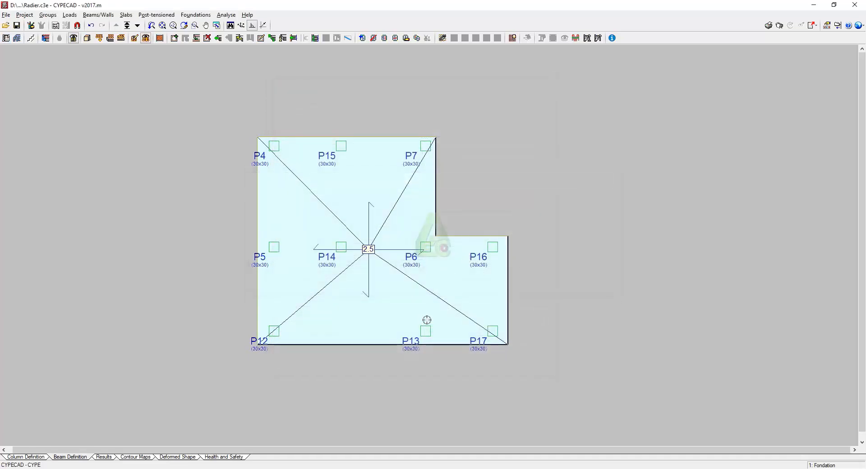
scroll(429, 302, "up", 2)
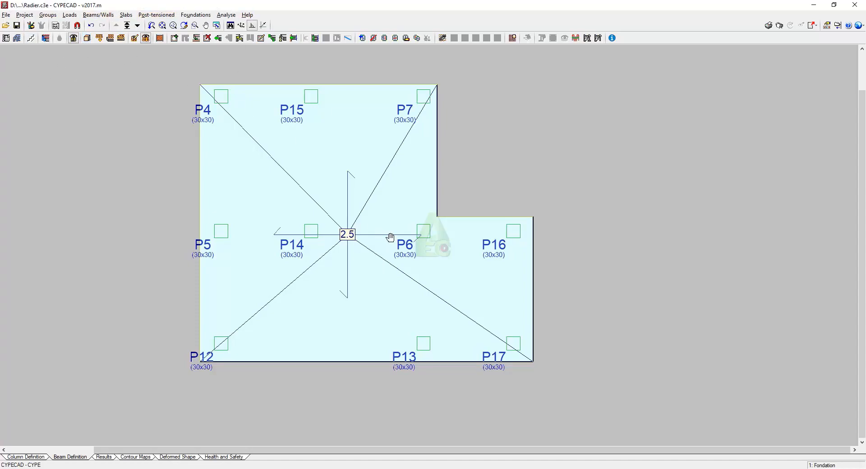
middle_click_drag(392, 240, 358, 234)
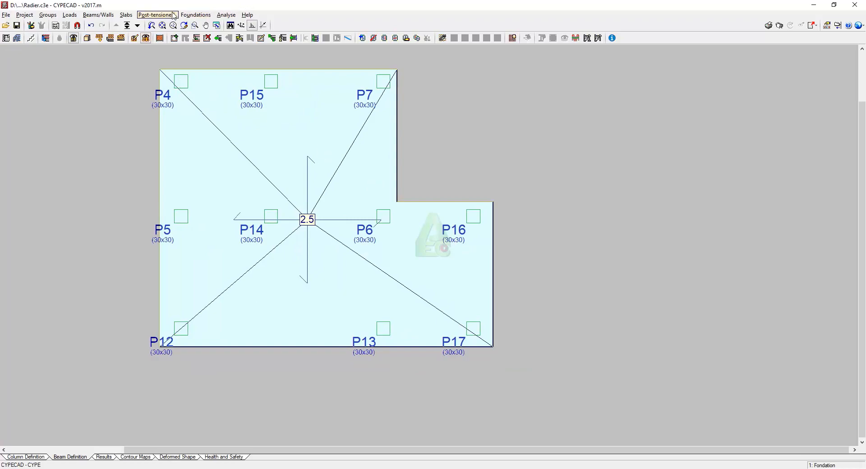
- Place two 130 kN point loads in loadcase M (1) on the slab between columns P16 and P17
left_click(100, 41)
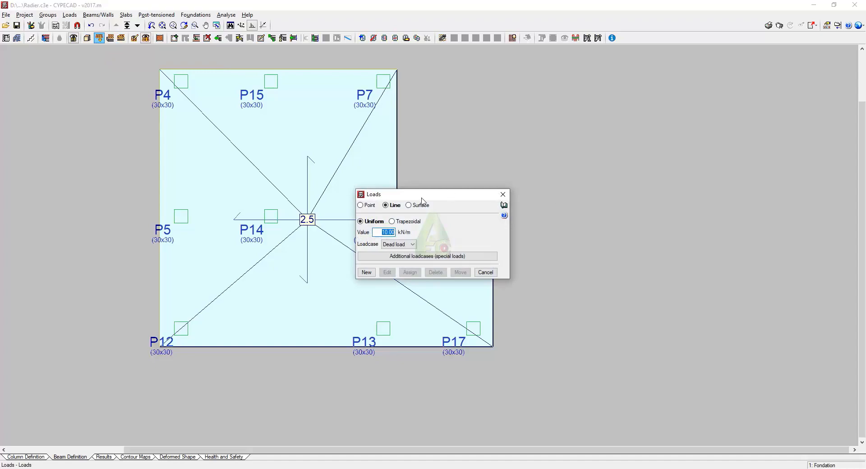
left_click(367, 206)
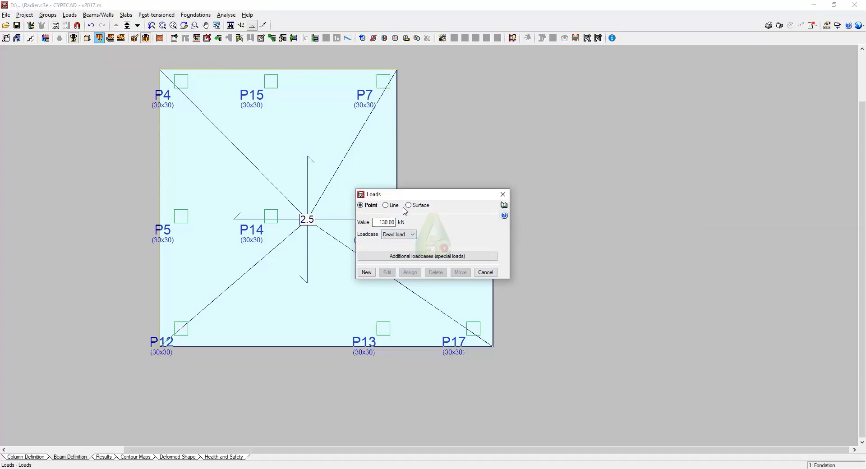
left_click(411, 235)
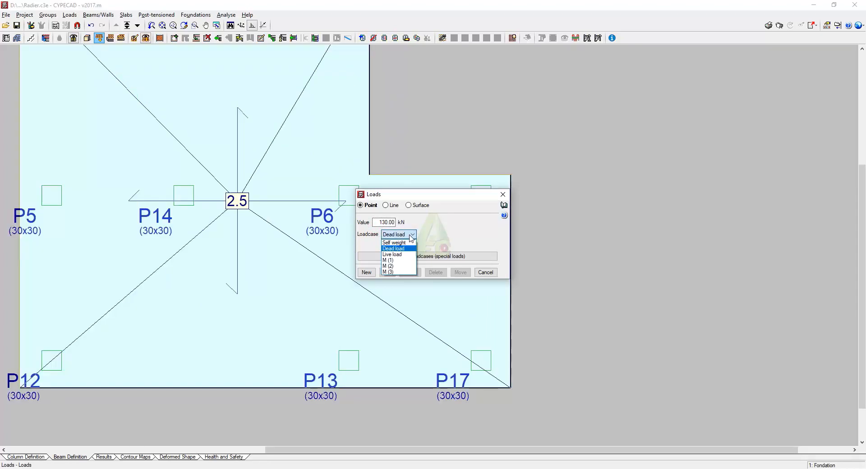
left_click(391, 261)
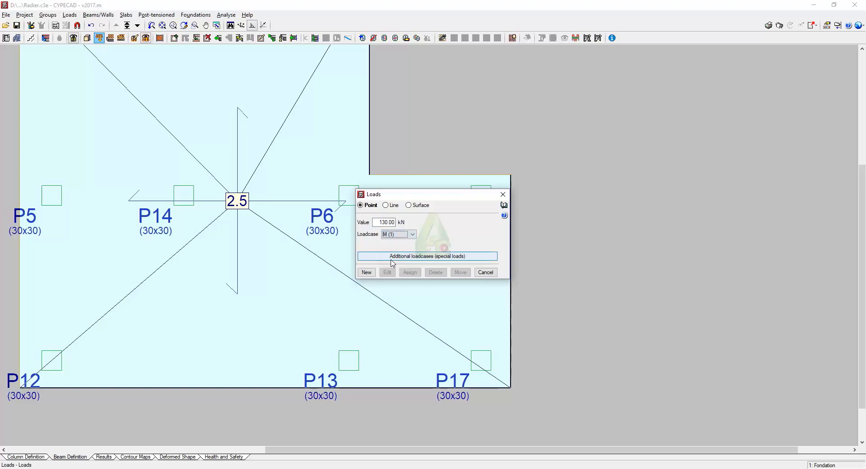
left_click(367, 272)
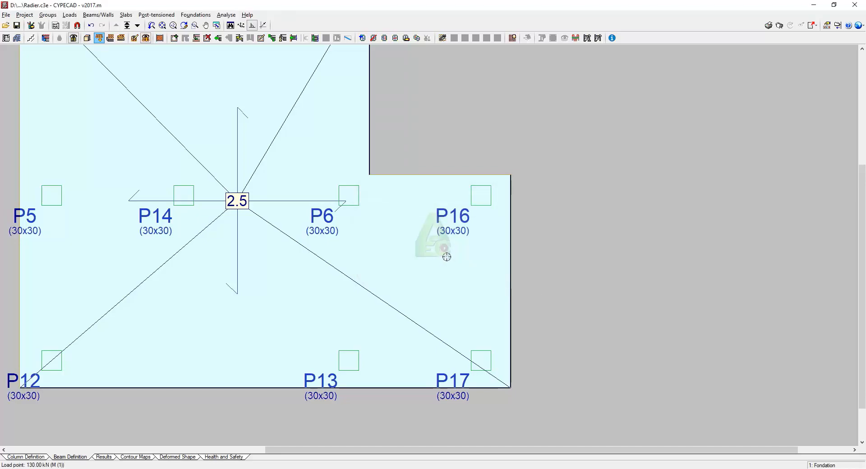
left_click(447, 243)
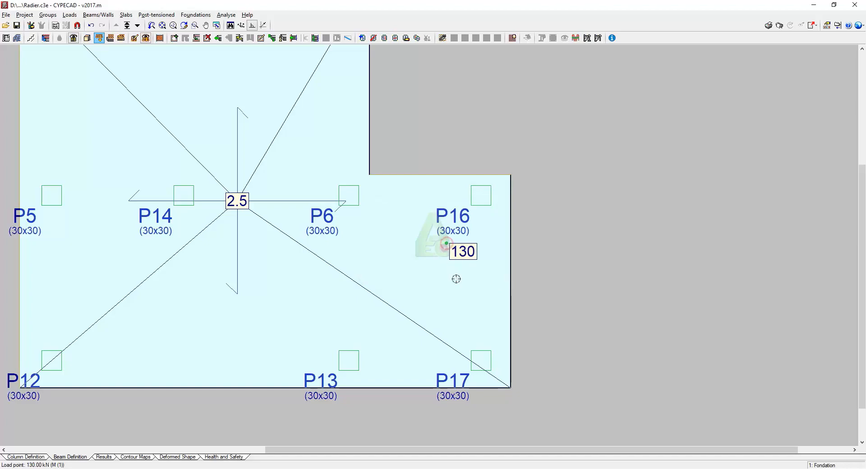
left_click(448, 301)
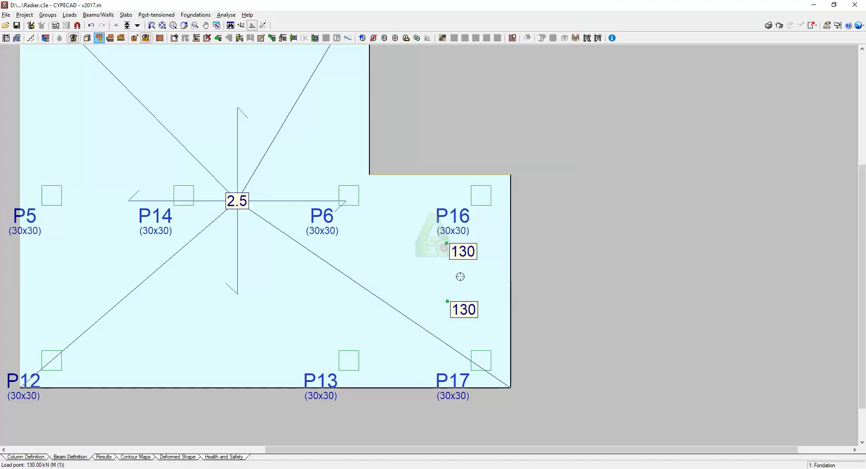
- Place two 130 kN point loads in loadcase M (2) on the slab between columns P6 and P13
right_click(341, 266)
left_click(407, 235)
left_click(388, 266)
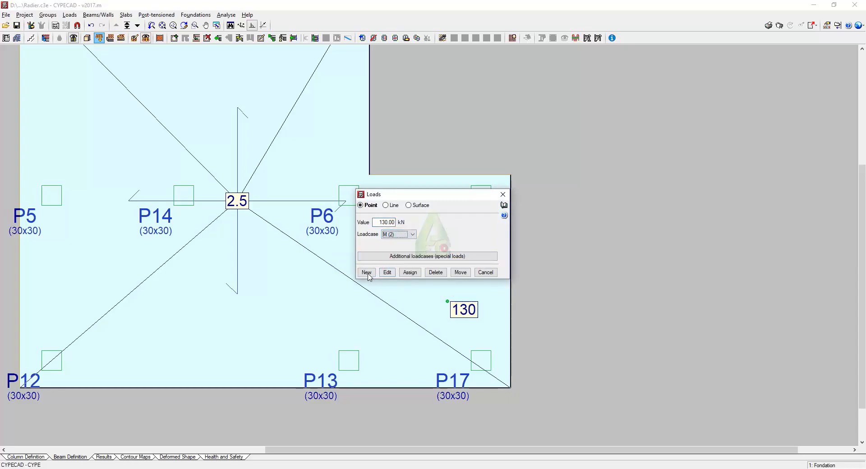
left_click(366, 273)
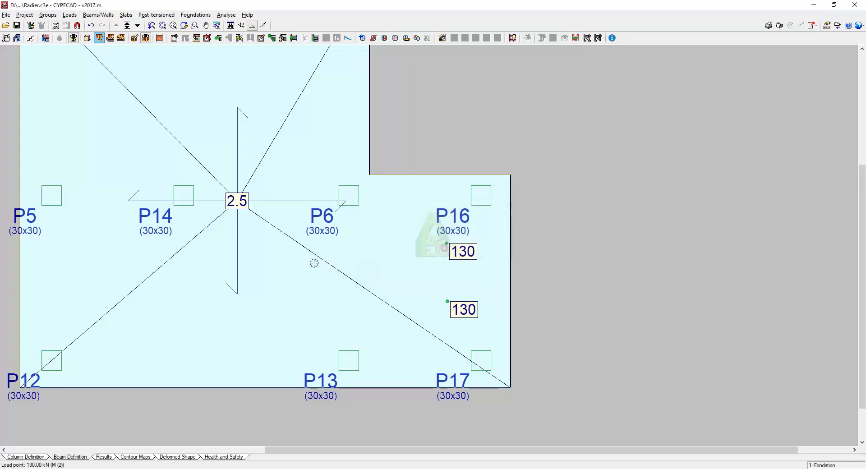
left_click(326, 242)
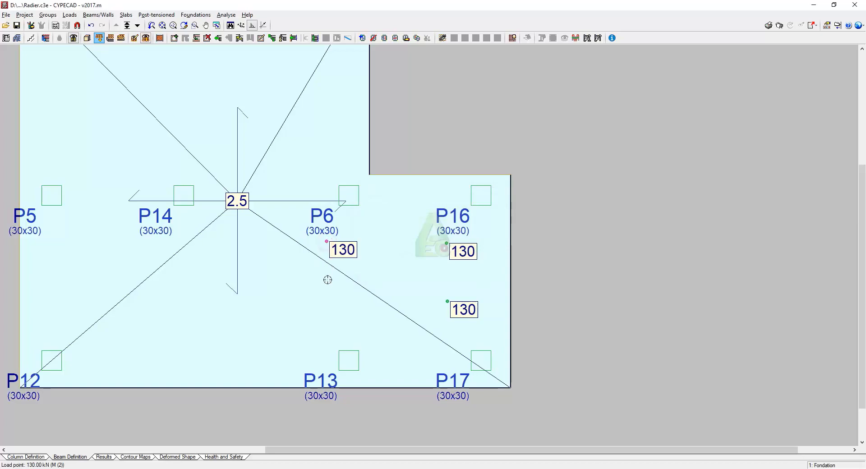
left_click(327, 305)
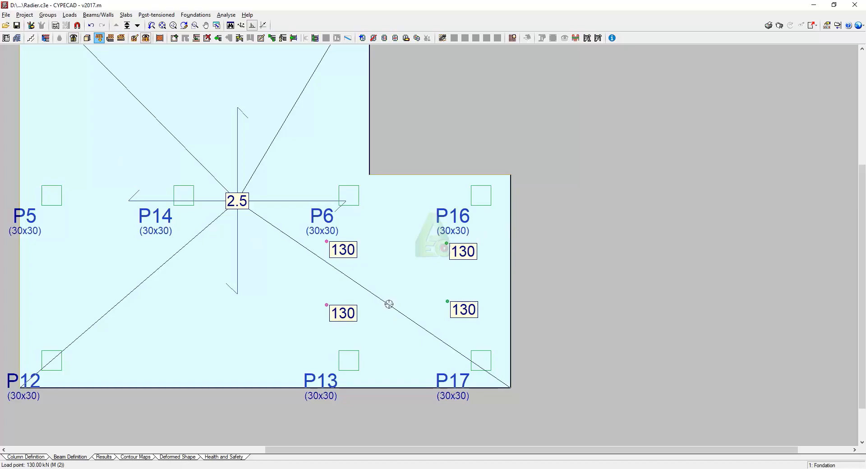
- Place two 130 kN point loads in loadcase M (3) on the slab below column P14, and finish load entry
left_click(220, 269)
left_click(399, 234)
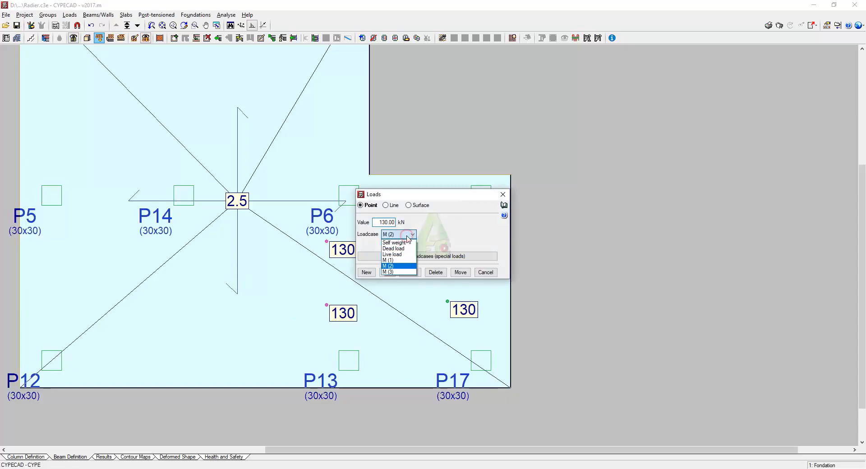
left_click(392, 272)
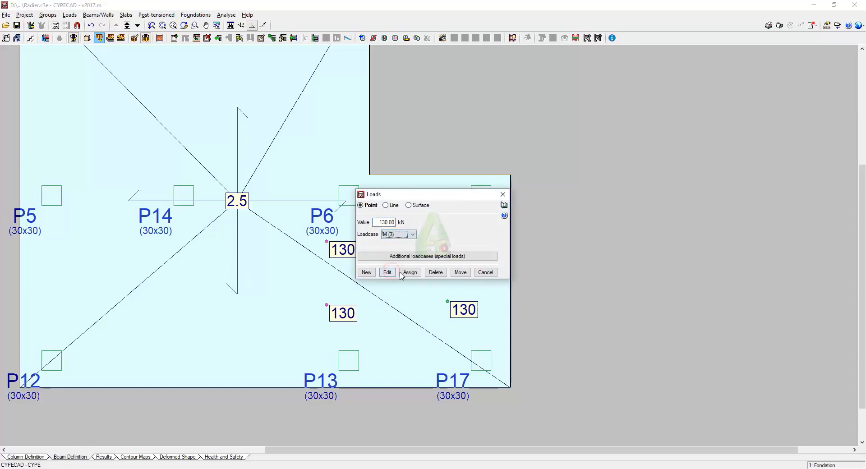
left_click(366, 272)
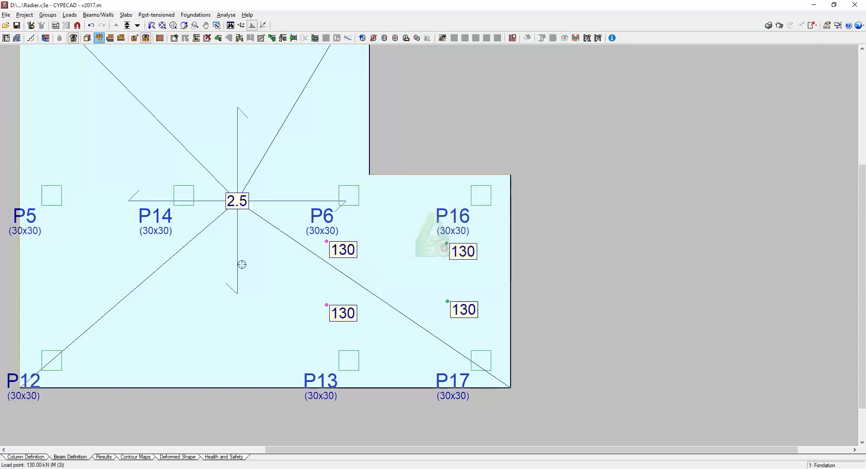
left_click(181, 235)
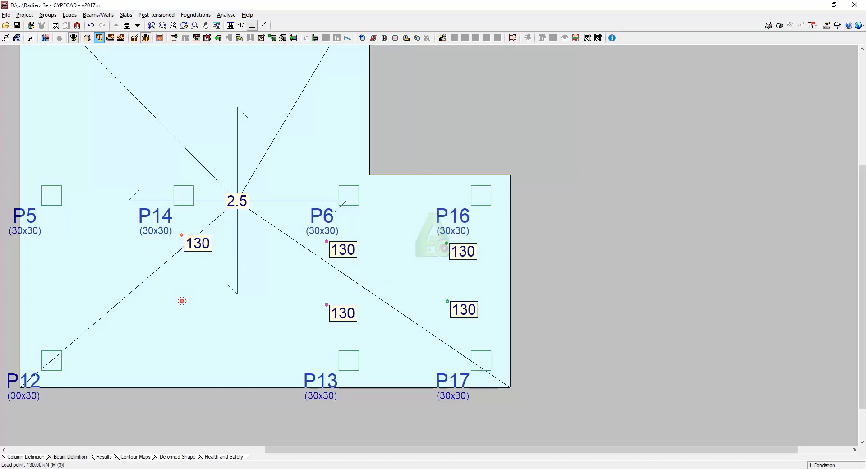
left_click(182, 301)
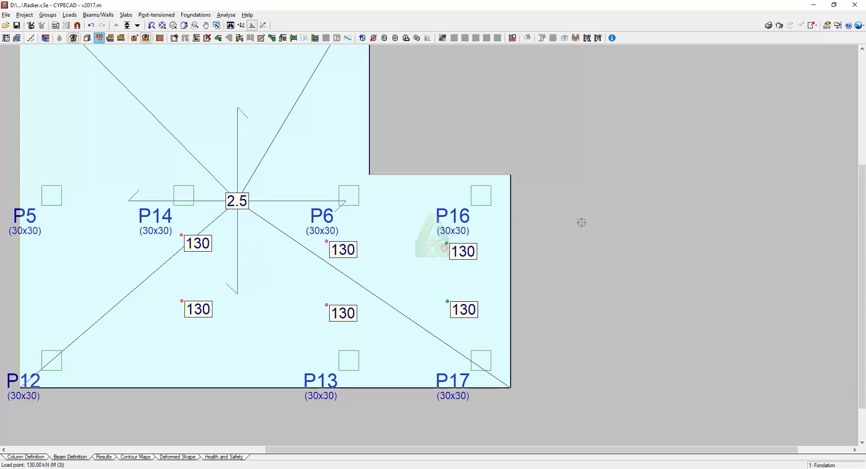
right_click(583, 194)
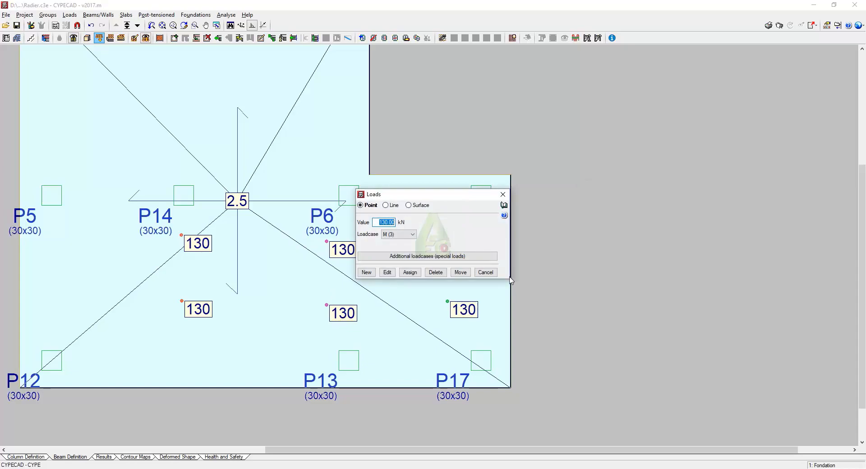
left_click(486, 272)
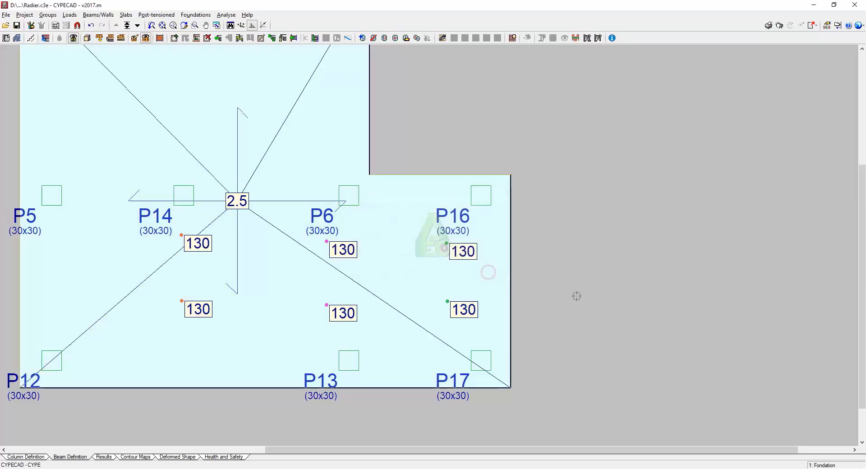
scroll(497, 255, "down", 1)
scroll(497, 255, "down", 1)
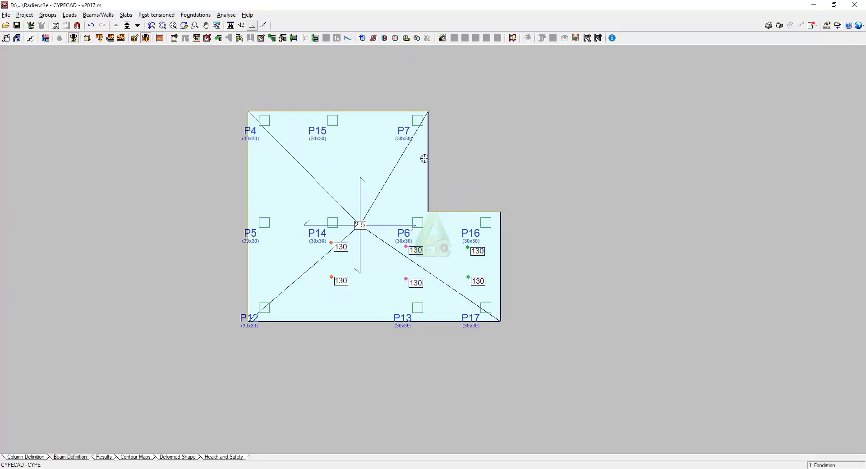
scroll(447, 226, "up", 1)
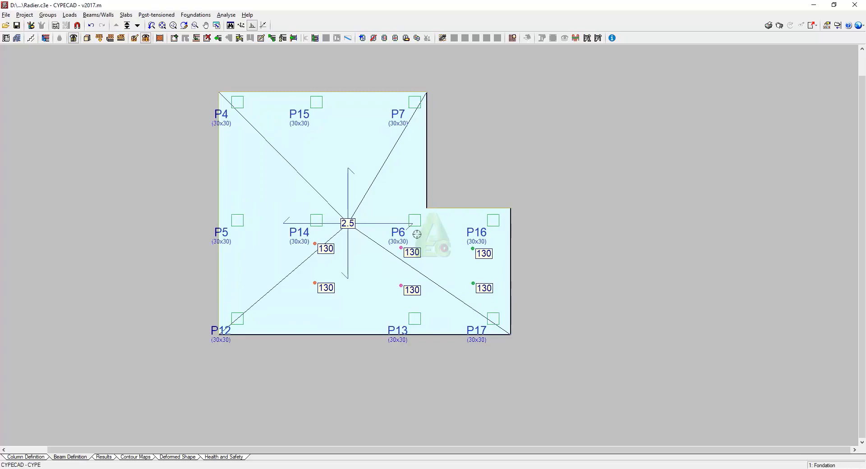
left_click(152, 26)
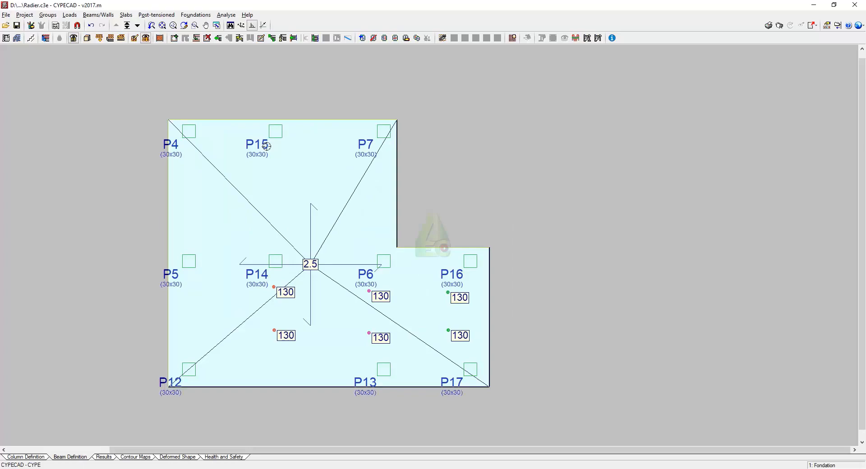
scroll(247, 142, "up", 1)
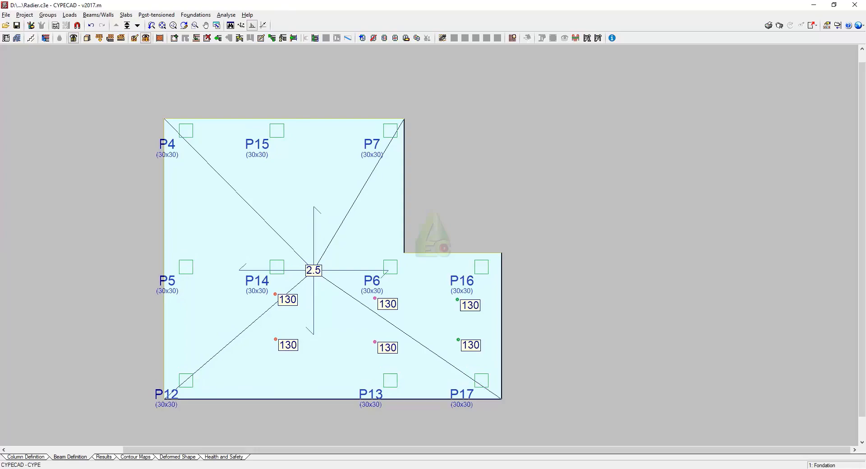
- Inspect the external fixity options of column P4 in the column definition, and accept it without external fixity
left_click(21, 457)
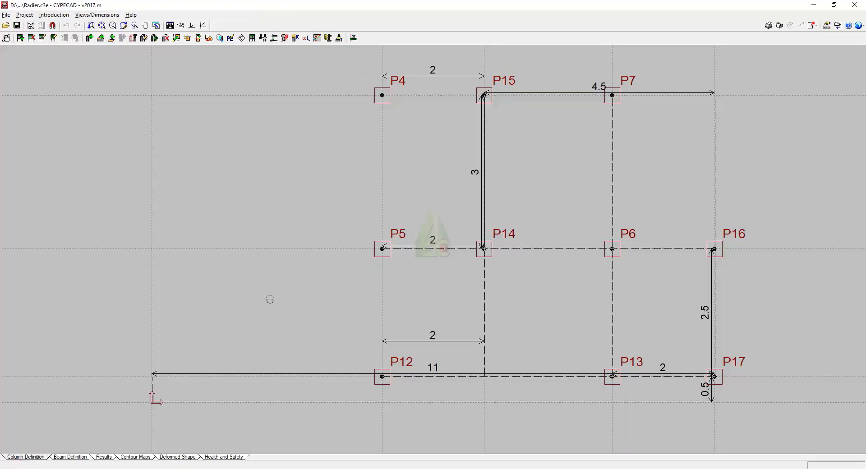
scroll(270, 300, "down", 3)
middle_click_drag(292, 296, 250, 302)
left_click(144, 38)
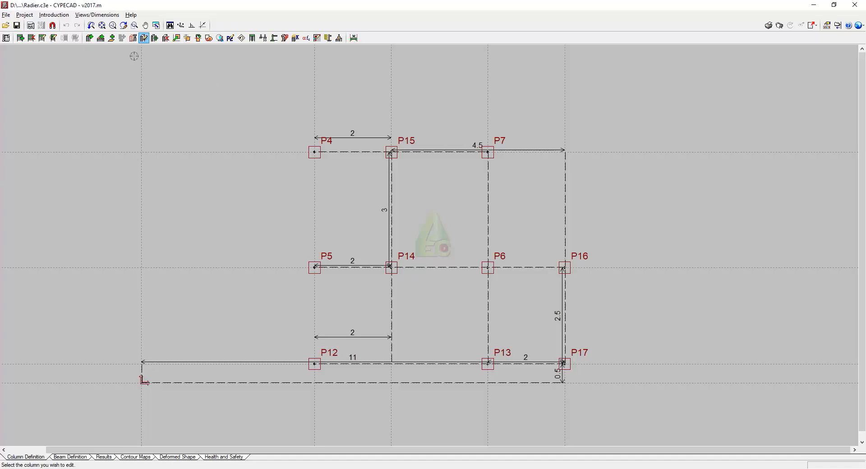
left_click(313, 158)
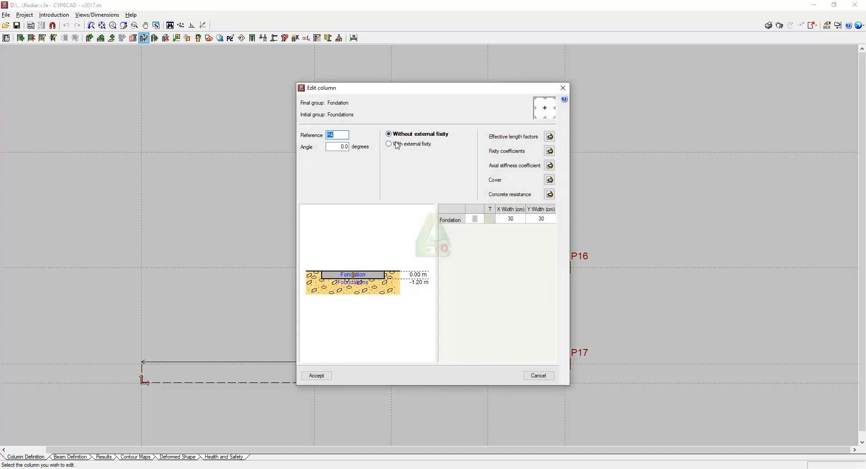
left_click(399, 144)
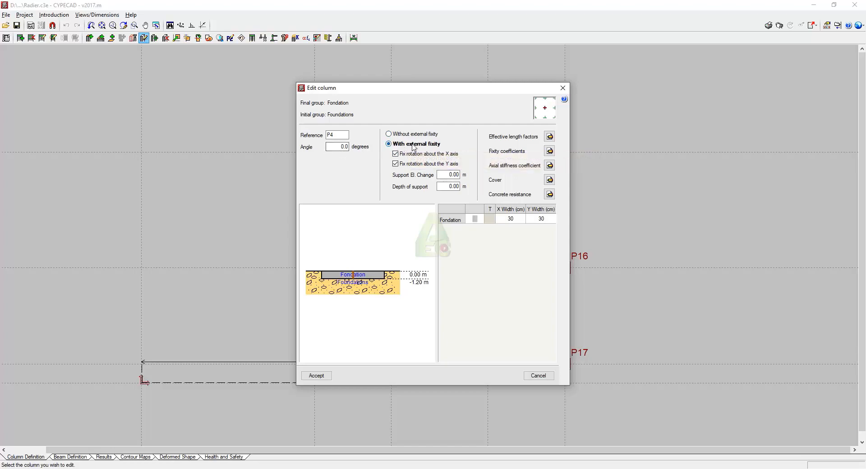
left_click(389, 134)
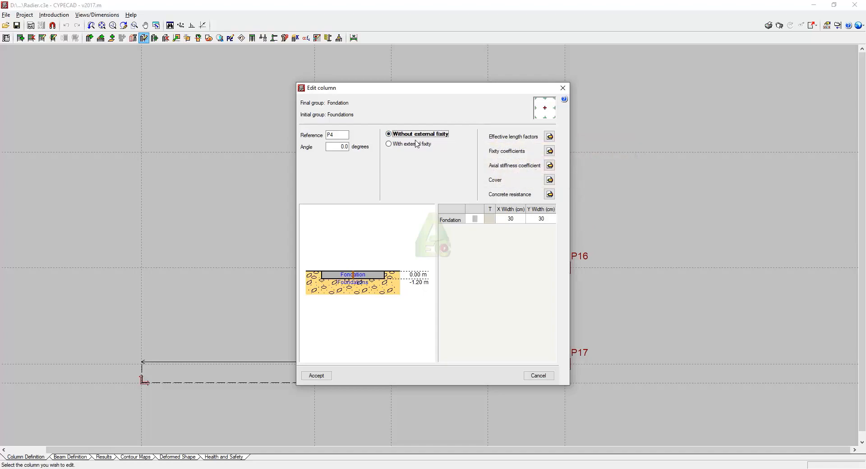
left_click(316, 376)
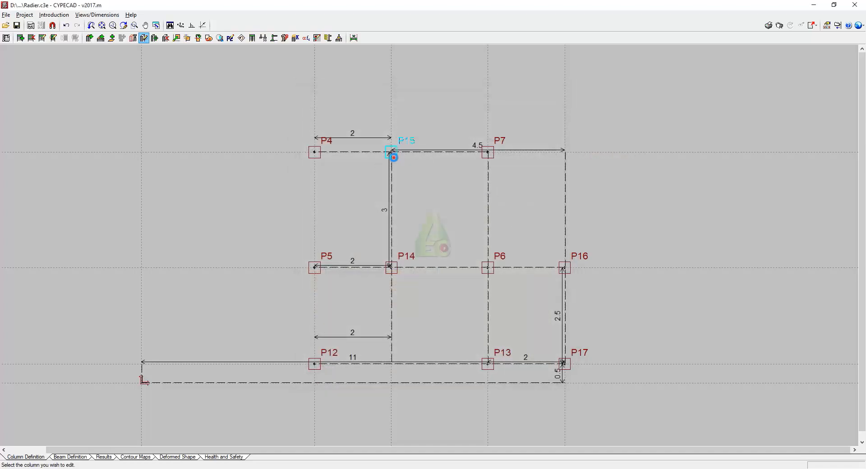
- Check the external fixity setting of columns P15, P14, P12 and P17
left_click(394, 160)
left_click(316, 376)
left_click(405, 283)
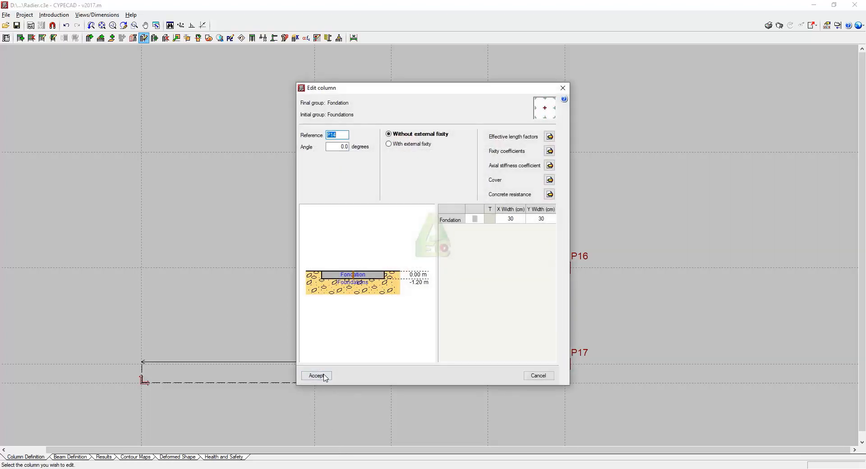
left_click(325, 377)
left_click(316, 363)
mouse_move(430, 139)
left_click(563, 88)
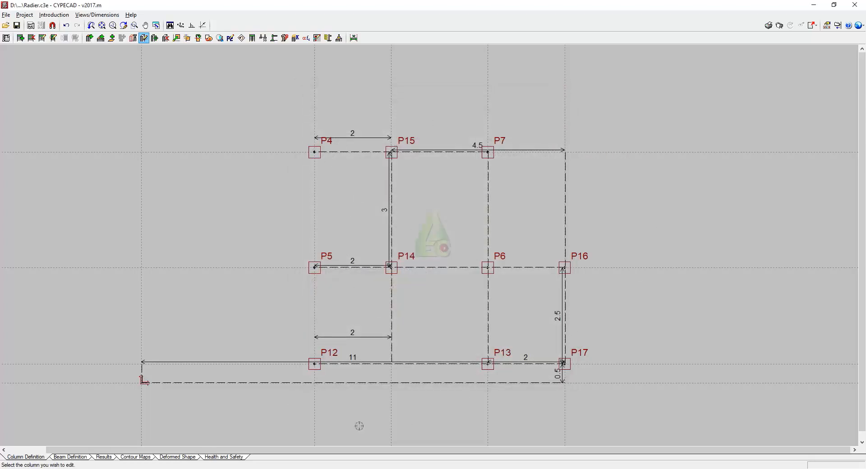
left_click(560, 371)
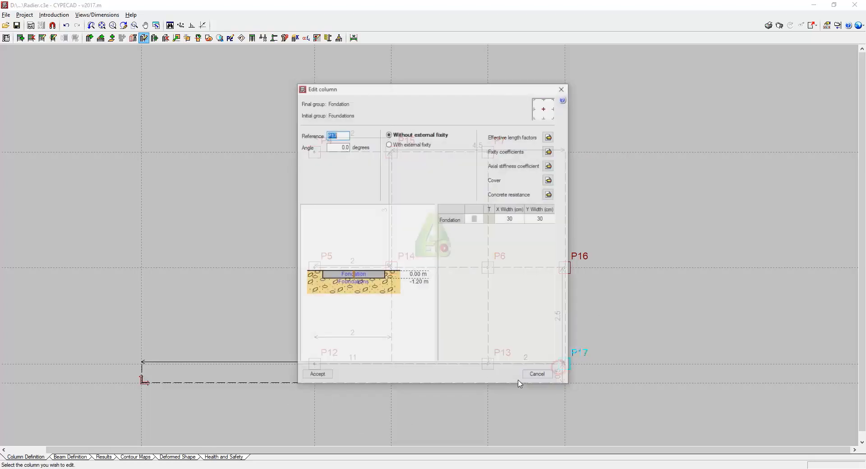
left_click(316, 376)
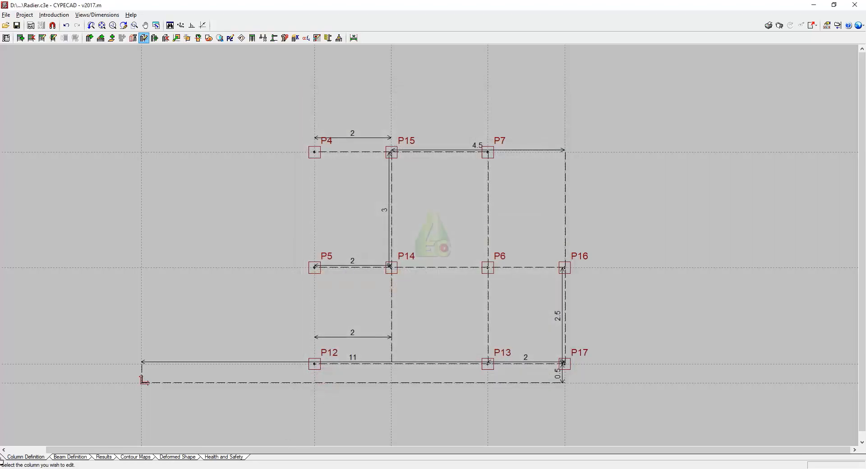
- Run the project analysis including the foundation from the beam definition, accepting the group loads unchanged
left_click(65, 457)
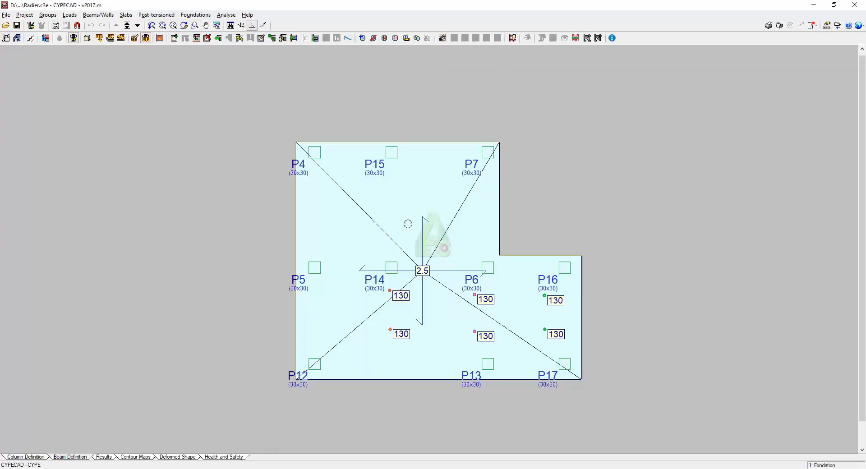
left_click(228, 16)
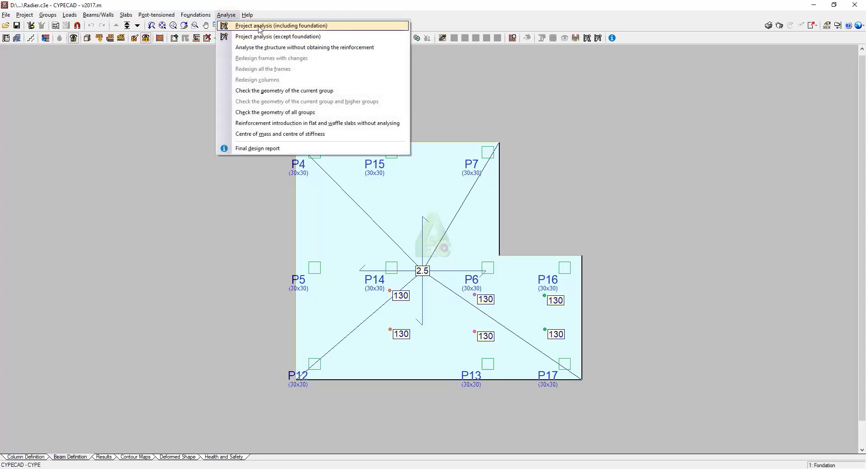
left_click(240, 25)
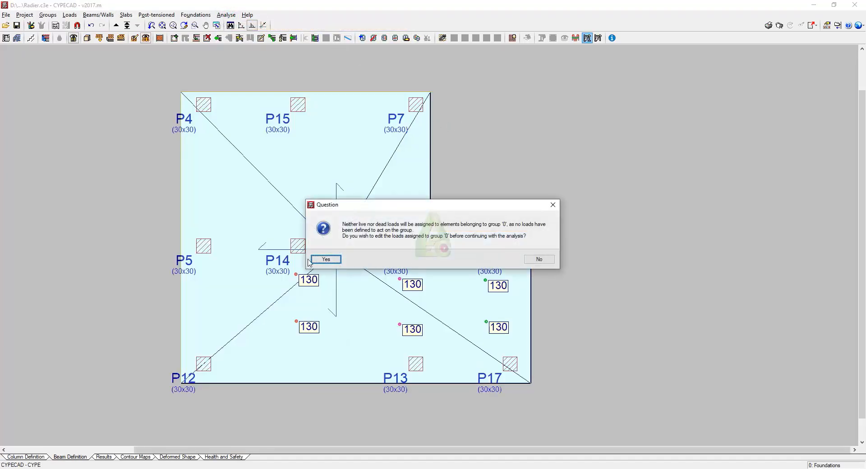
left_click(317, 261)
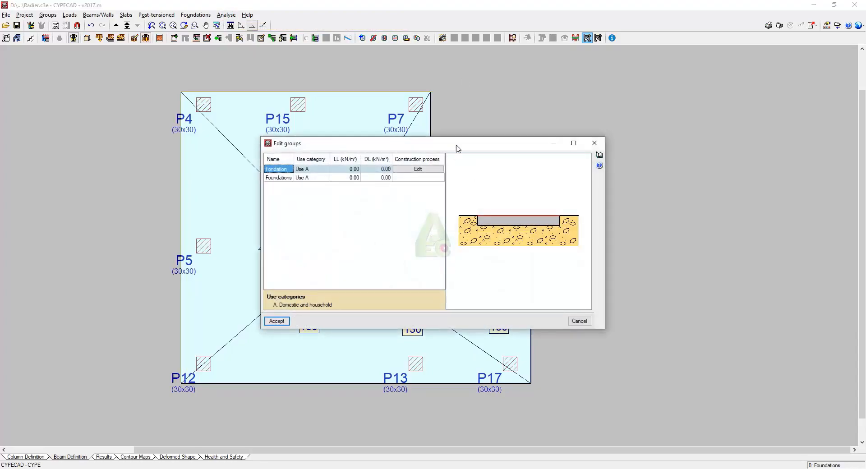
left_click_drag(457, 141, 454, 126)
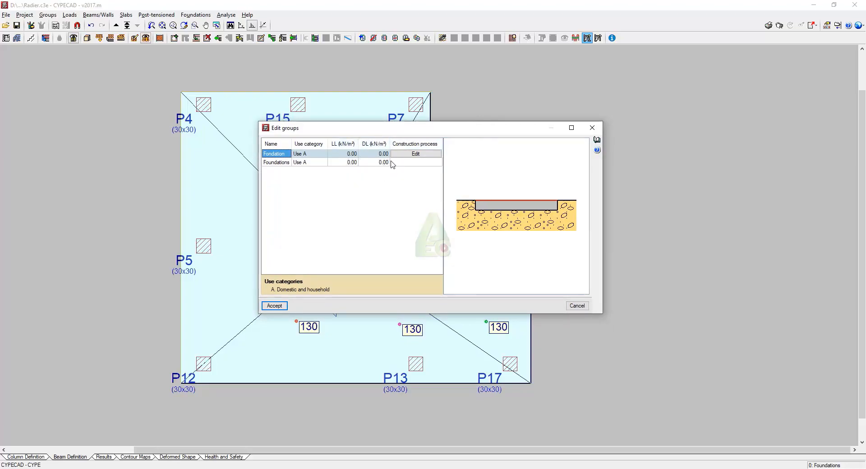
left_click(274, 306)
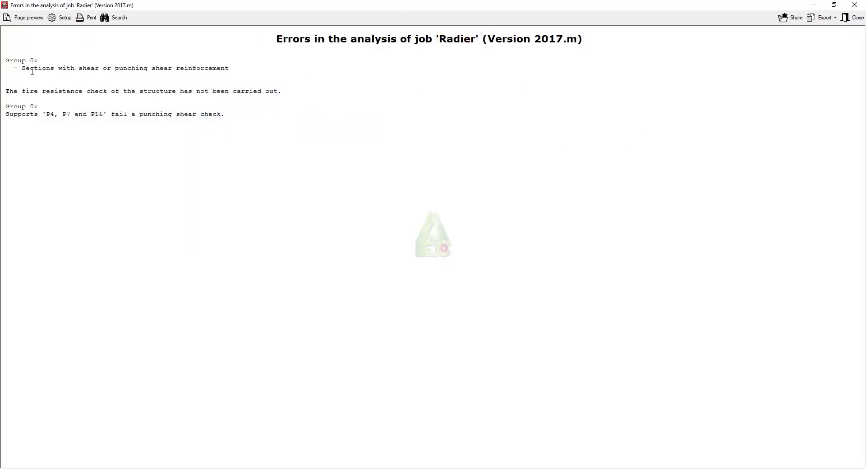
- Read the analysis error report on shear reinforcement and punching shear checks, and close it
left_click_drag(21, 68, 182, 69)
left_click(111, 70)
left_click_drag(81, 69, 228, 68)
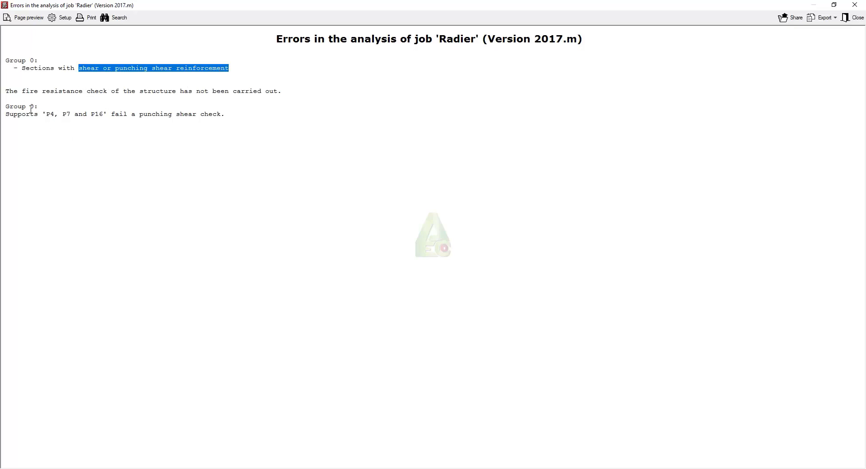
left_click_drag(5, 114, 136, 114)
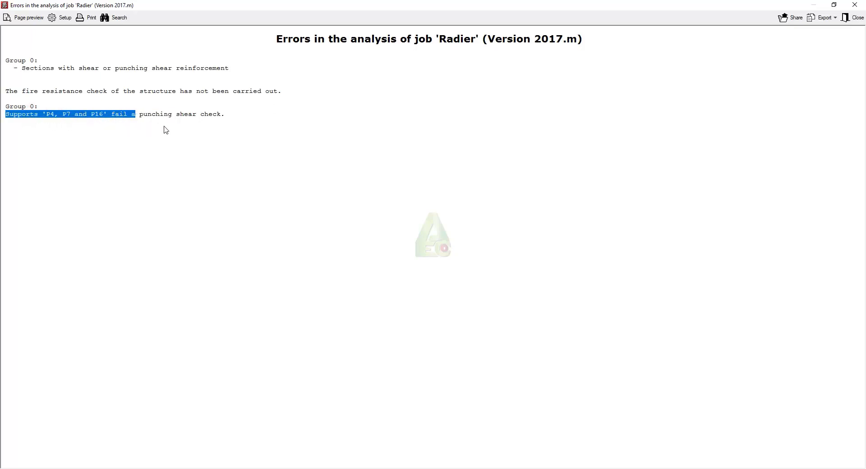
left_click(860, 21)
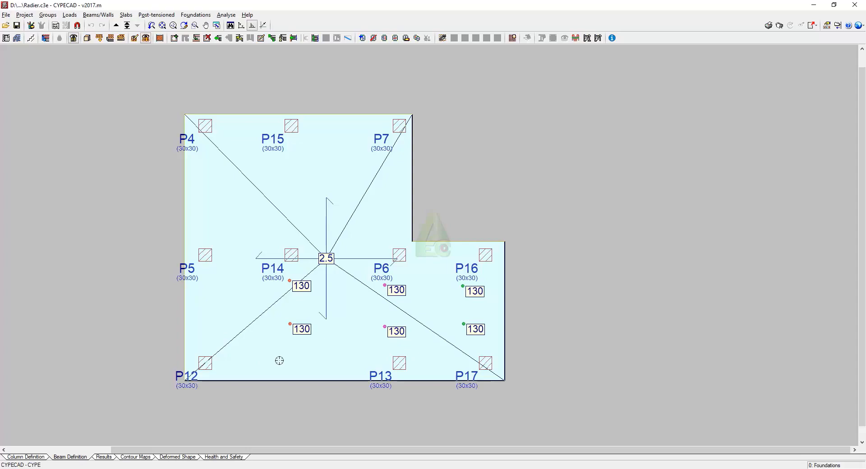
- Examine the calculated slab reinforcement in the results and check the reinforcement view options without changing them
scroll(315, 322, "down", 1)
middle_click_drag(315, 322, 319, 313)
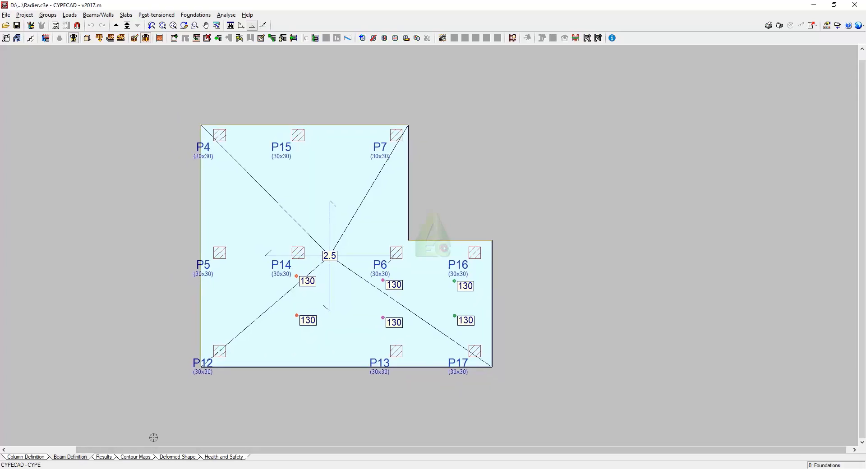
left_click(104, 457)
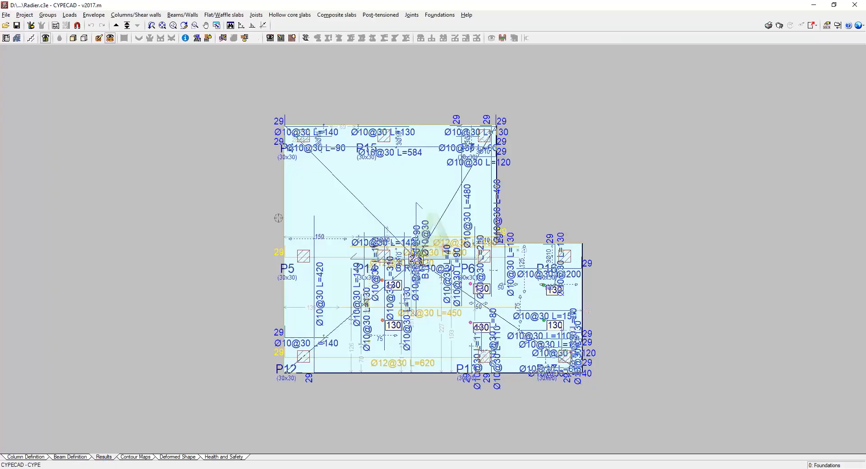
scroll(317, 238, "up", 2)
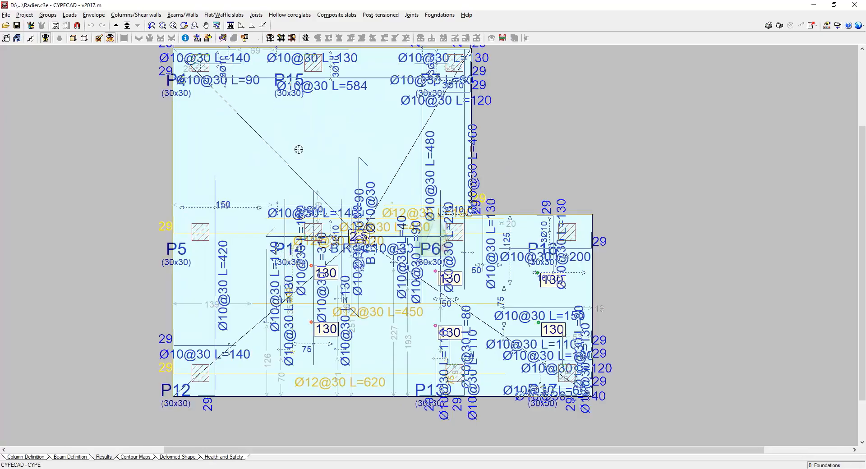
scroll(303, 180, "down", 1)
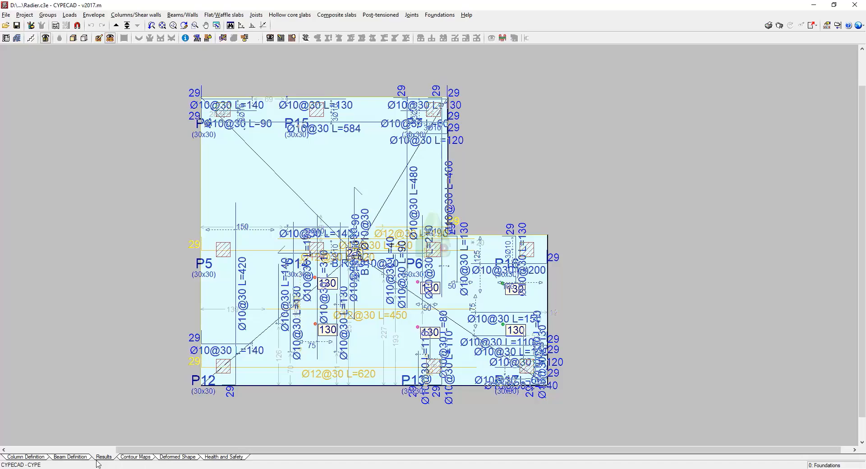
left_click(269, 38)
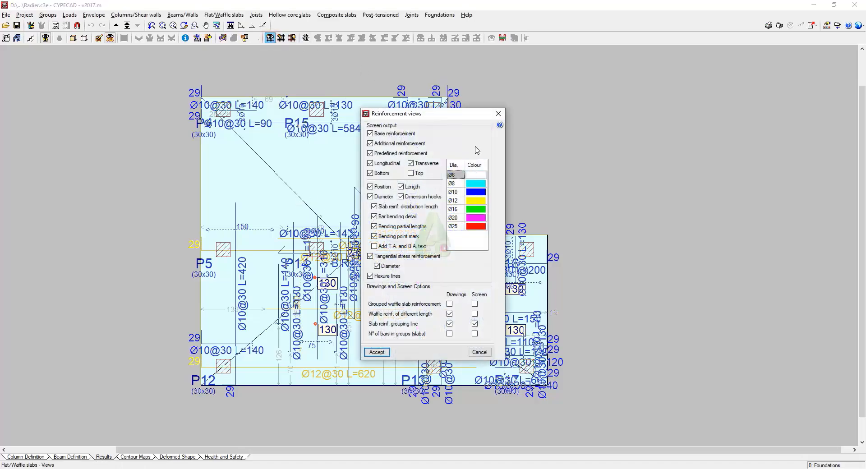
left_click(498, 113)
- Review the column reinforcement table and the summary of code checks for all columns, and close the column editor
left_click(196, 38)
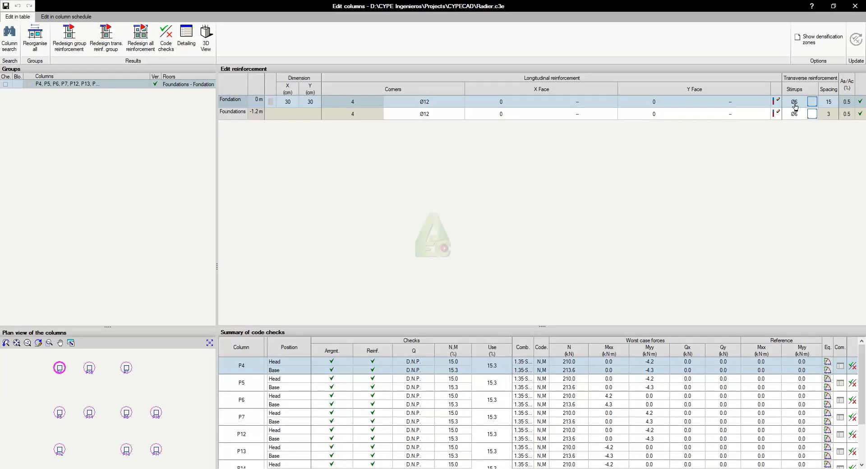
left_click(109, 81)
scroll(445, 395, "down", 6)
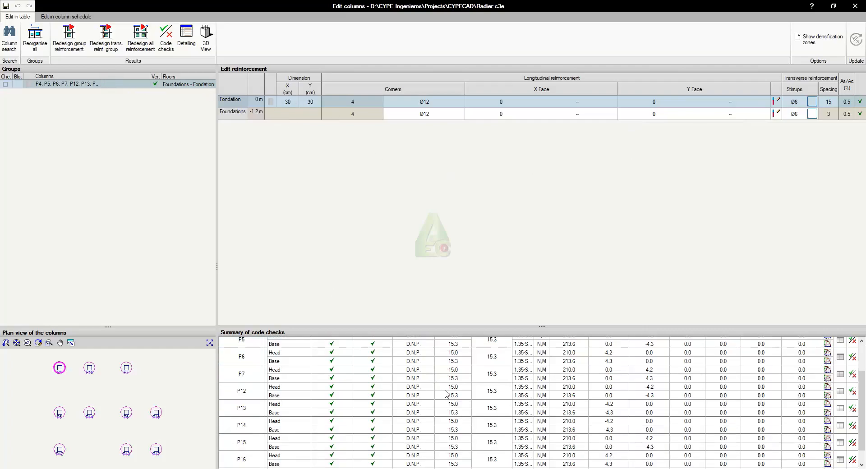
scroll(490, 402, "up", 6)
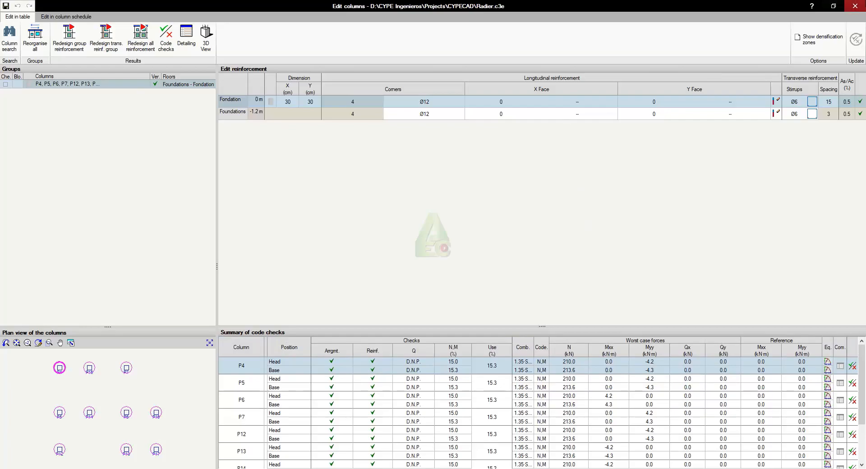
left_click(855, 5)
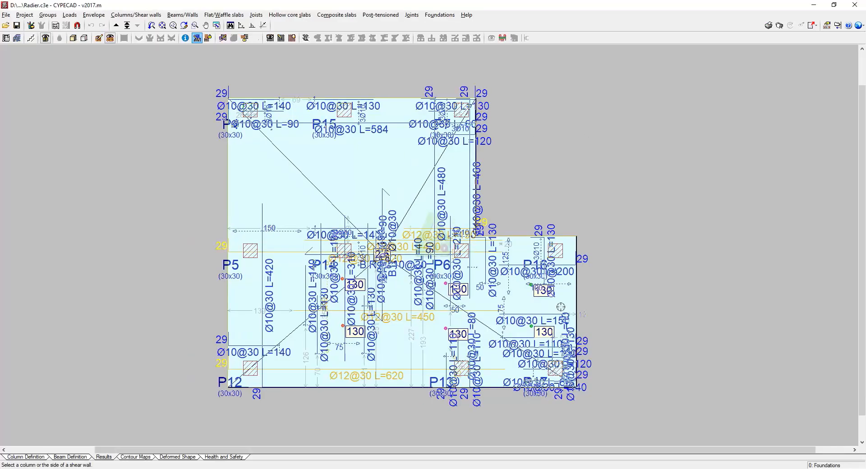
- Turn off the transverse reinforcement in the slab reinforcement views, keeping the longitudinal bottom bars displayed
scroll(510, 276, "up", 1)
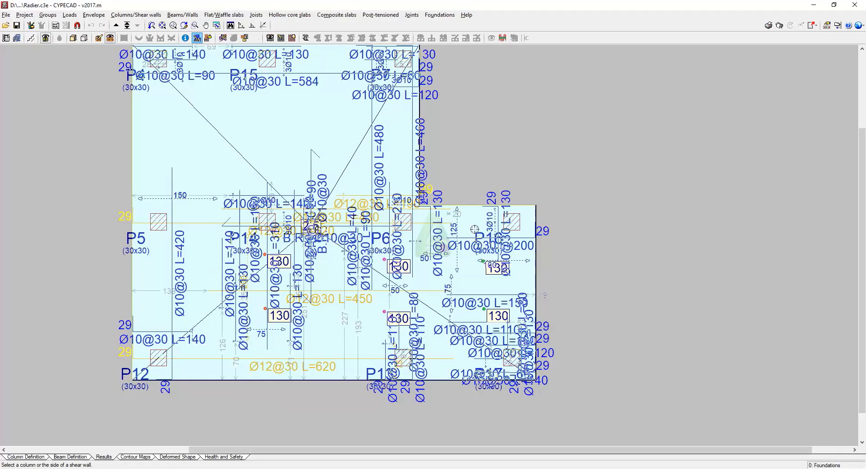
scroll(510, 234, "up", 1)
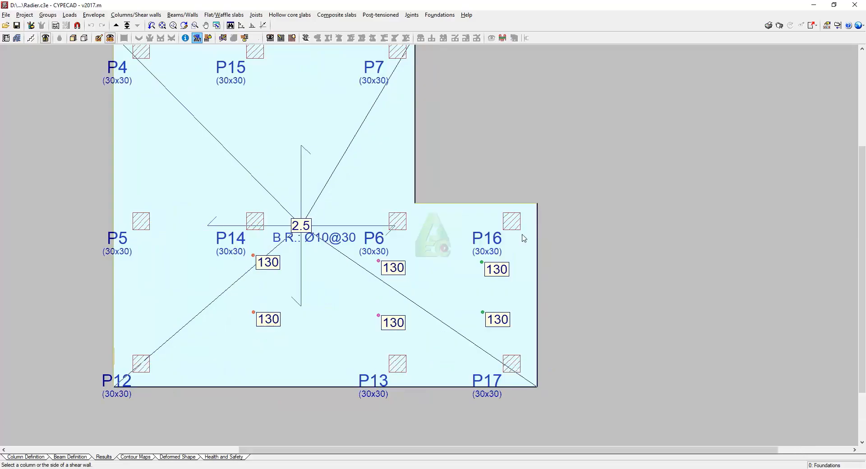
scroll(538, 227, "down", 2)
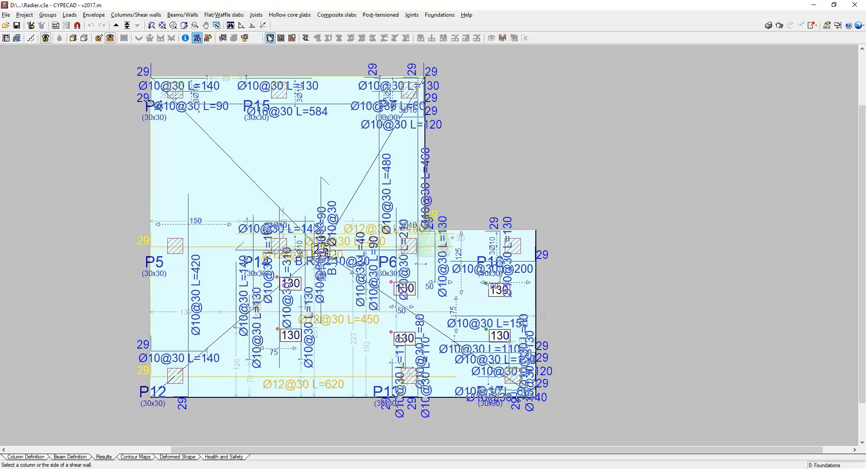
left_click(269, 38)
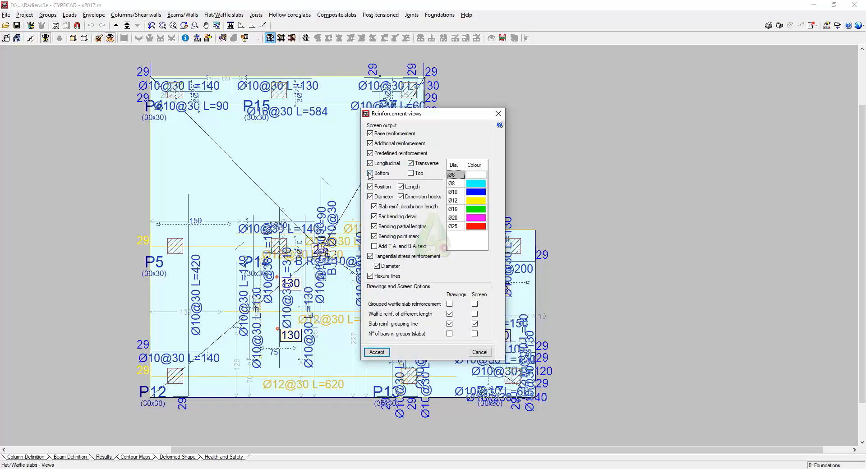
left_click(413, 163)
left_click(377, 352)
- Examine the longitudinal bottom reinforcement across the slab and in detail around columns P4 and P15
scroll(290, 283, "up", 1)
scroll(291, 282, "up", 1)
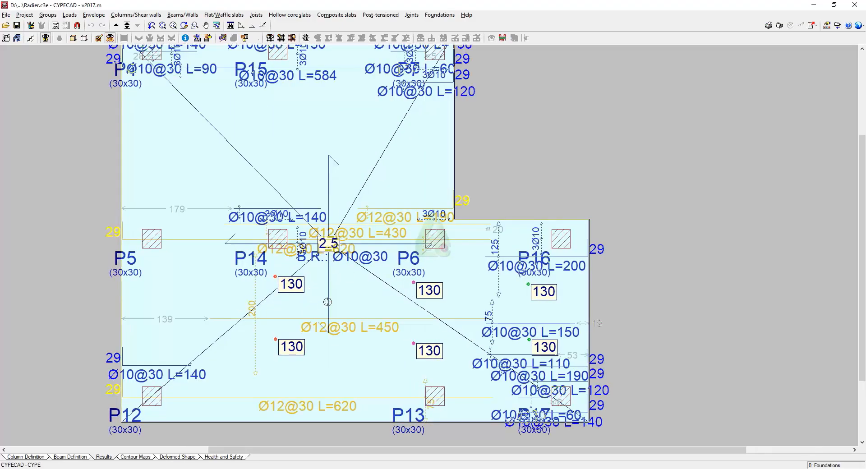
scroll(323, 303, "down", 2)
middle_click_drag(323, 304, 335, 282)
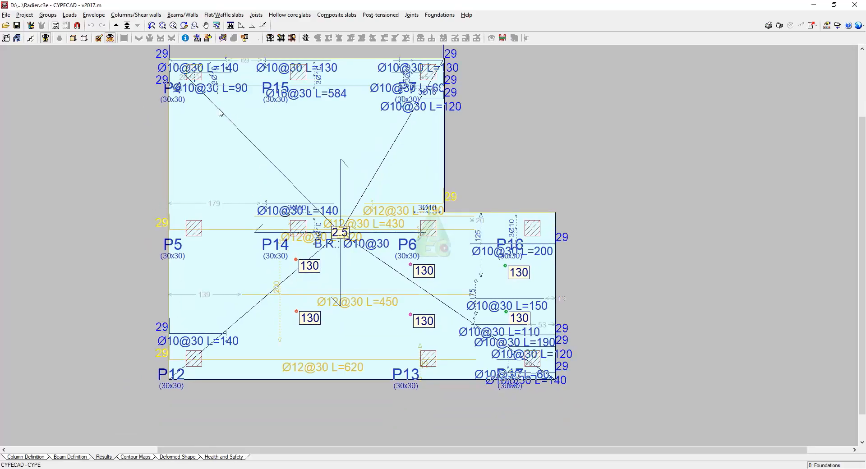
scroll(213, 90, "up", 4)
scroll(246, 160, "up", 3)
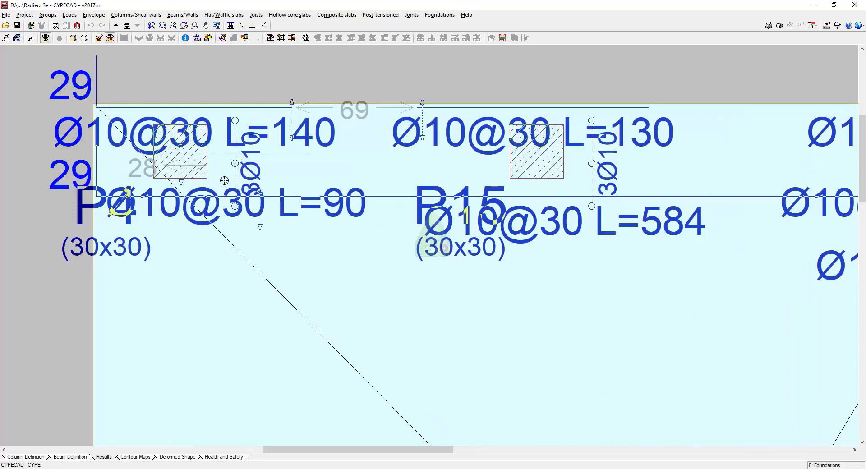
scroll(249, 179, "down", 5)
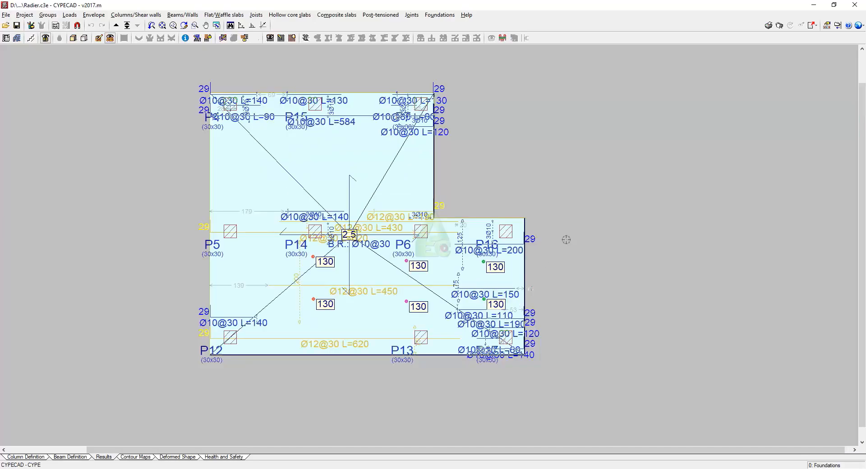
- Display the contour map of ground bearing pressures with isolines for the Self weight loadcase
left_click(135, 458)
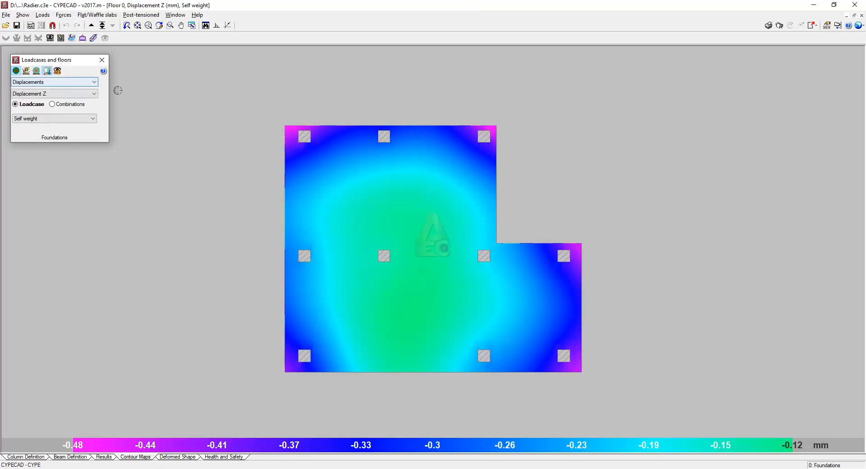
left_click(27, 70)
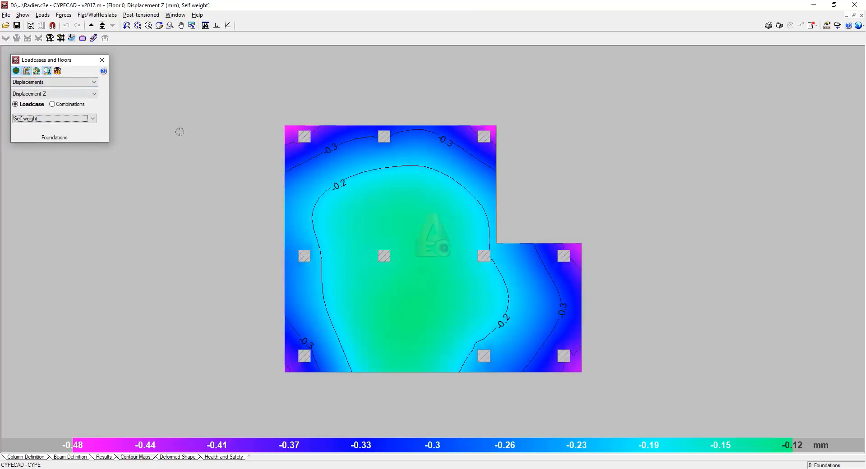
left_click(66, 82)
left_click(60, 92)
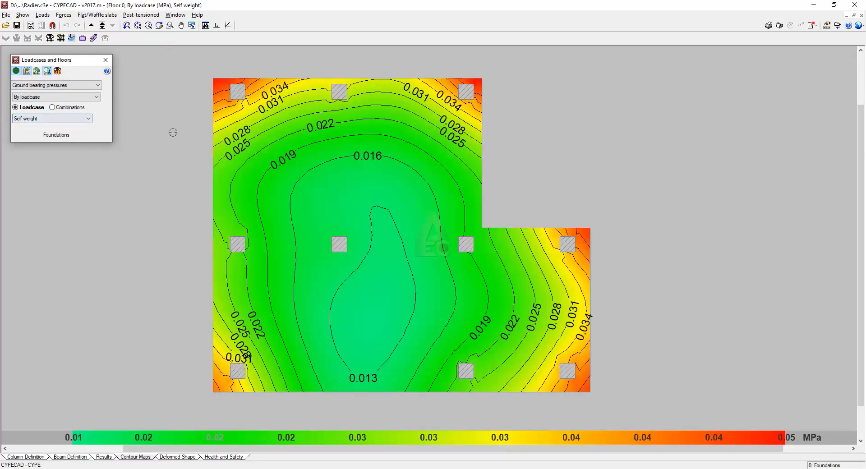
scroll(356, 176, "down", 3)
scroll(250, 238, "up", 1)
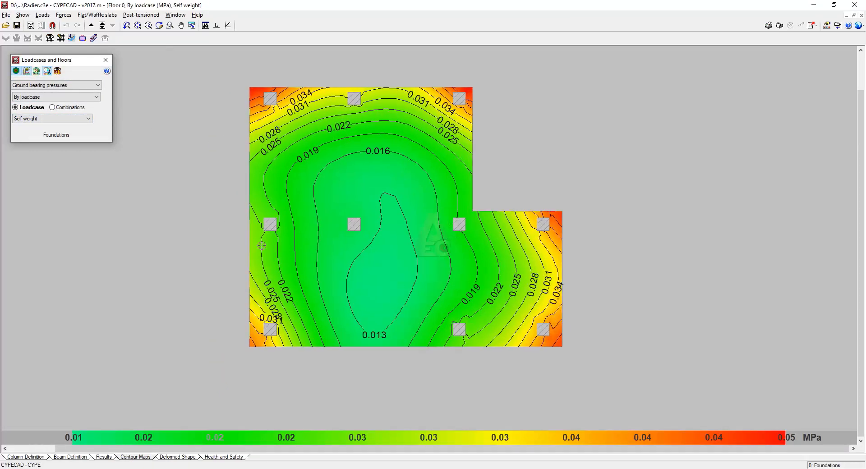
- View the ground bearing pressure contours for the Dead load, Live load and M (1) loadcases in turn
left_click(69, 120)
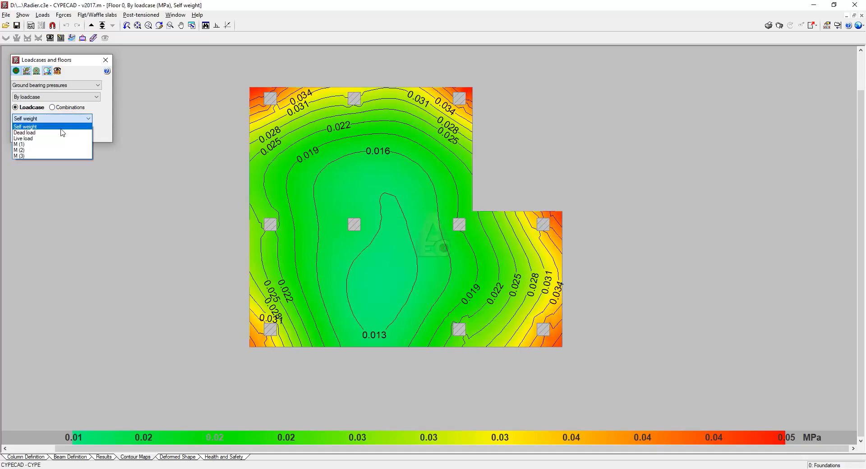
left_click(63, 133)
left_click(53, 118)
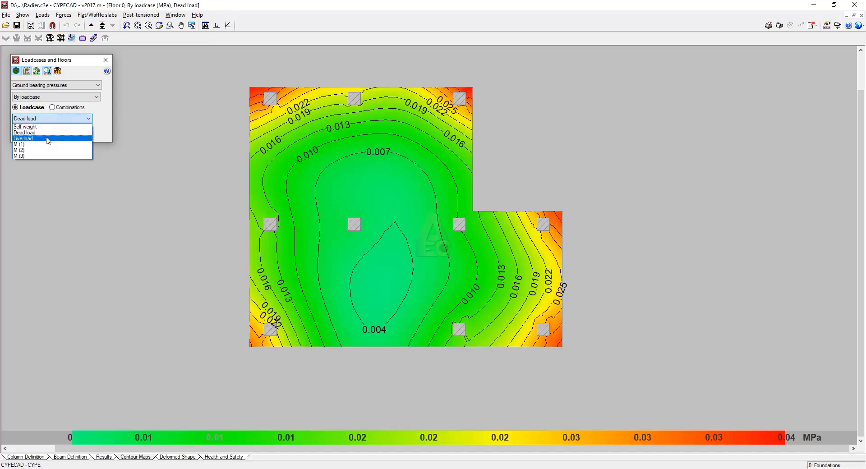
left_click(47, 139)
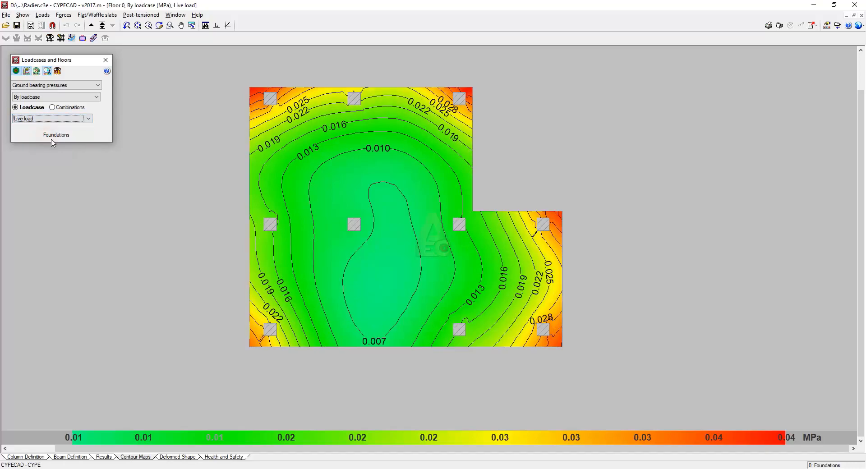
left_click(77, 119)
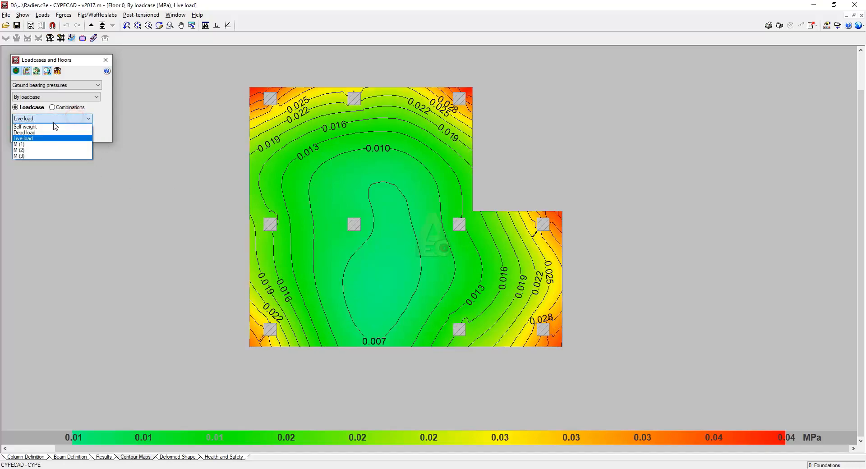
left_click(34, 145)
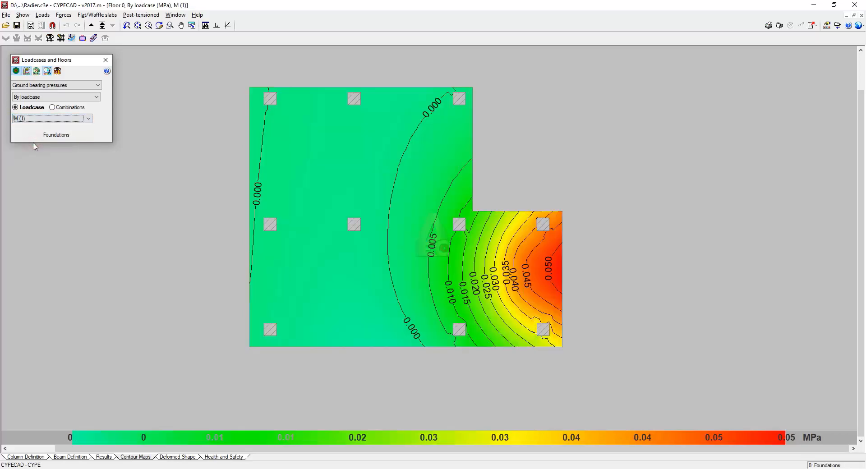
- Examine the M (1) ground bearing pressure contours in detail, and display the contours for the M (2) and M (3) loadcases
scroll(632, 286, "up", 3)
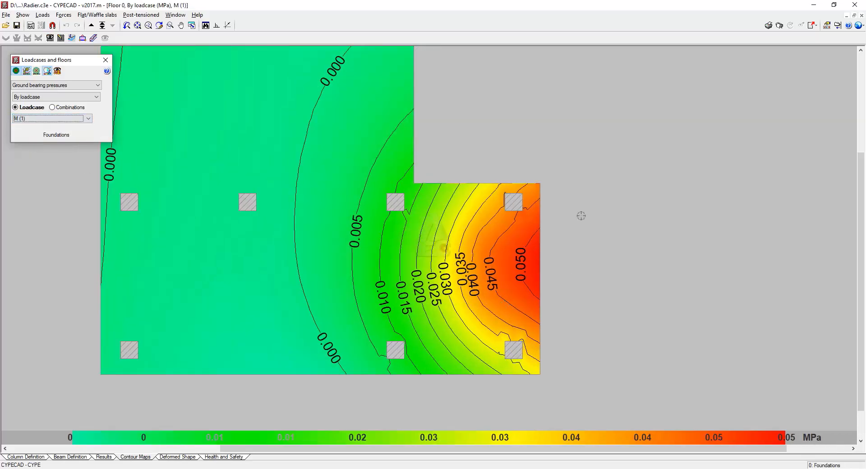
scroll(517, 265, "up", 1)
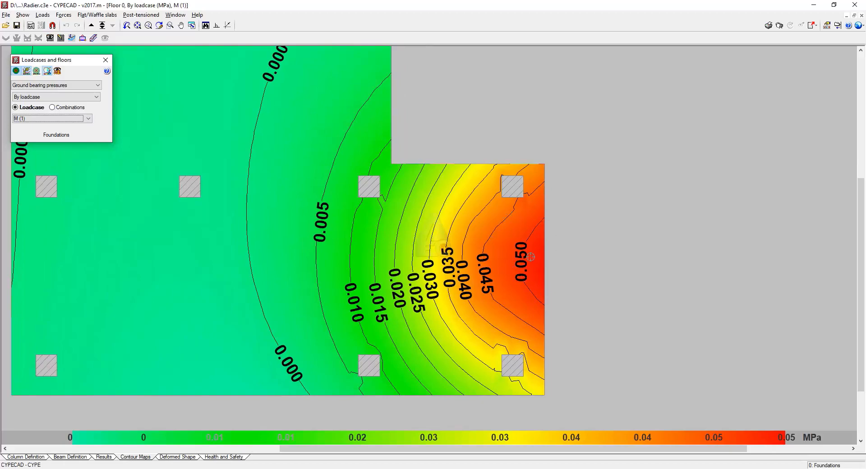
scroll(561, 248, "down", 1)
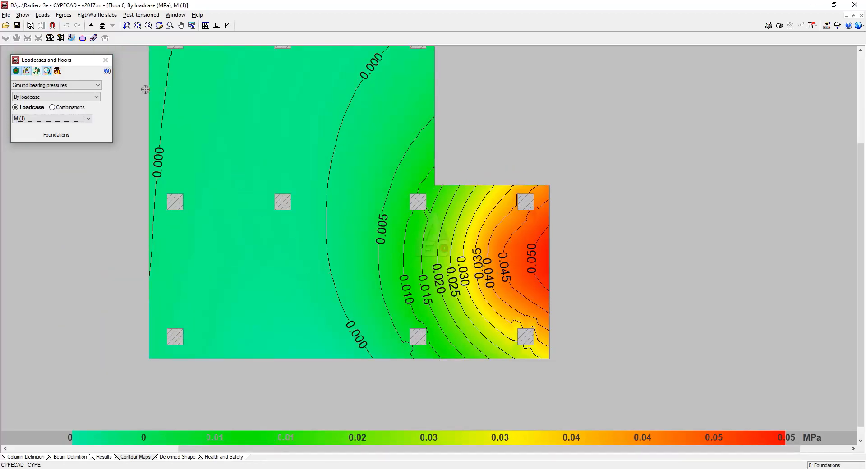
scroll(521, 272, "up", 1)
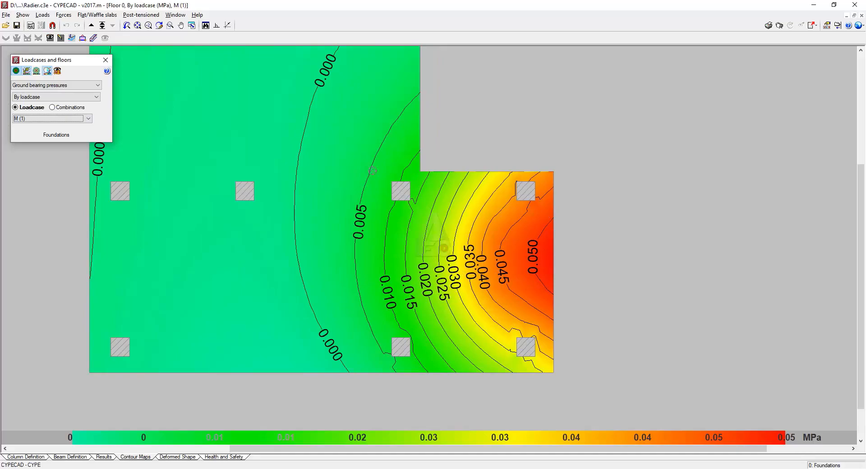
left_click(86, 118)
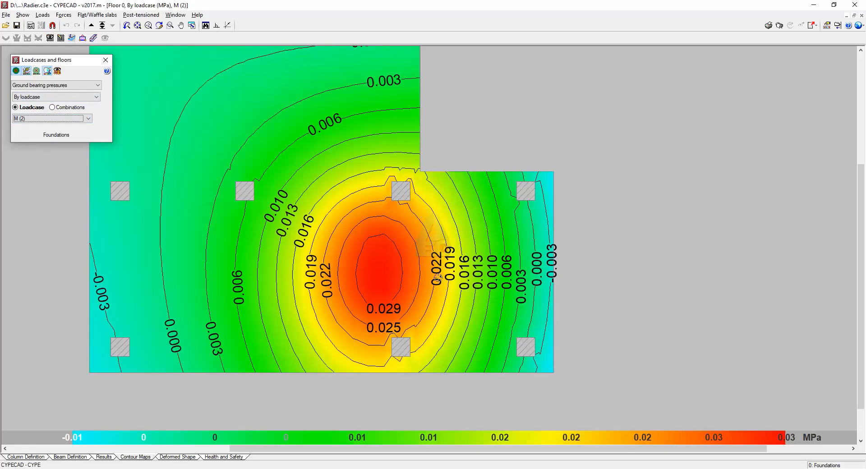
scroll(253, 293, "up", 1)
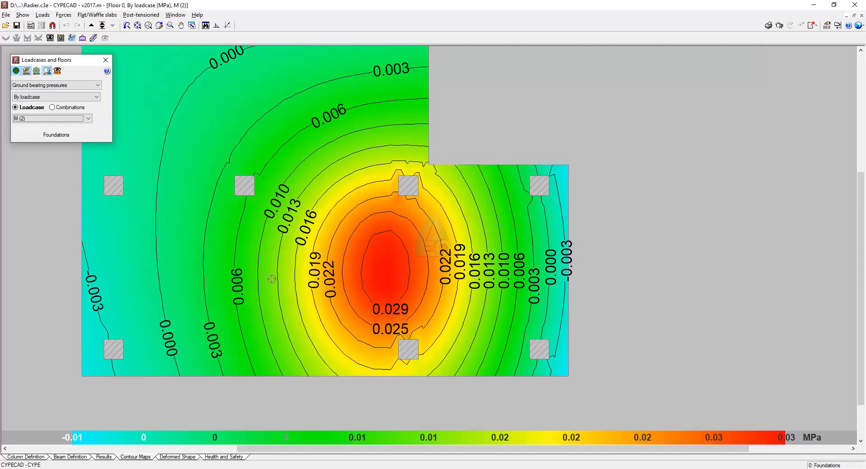
left_click(35, 118)
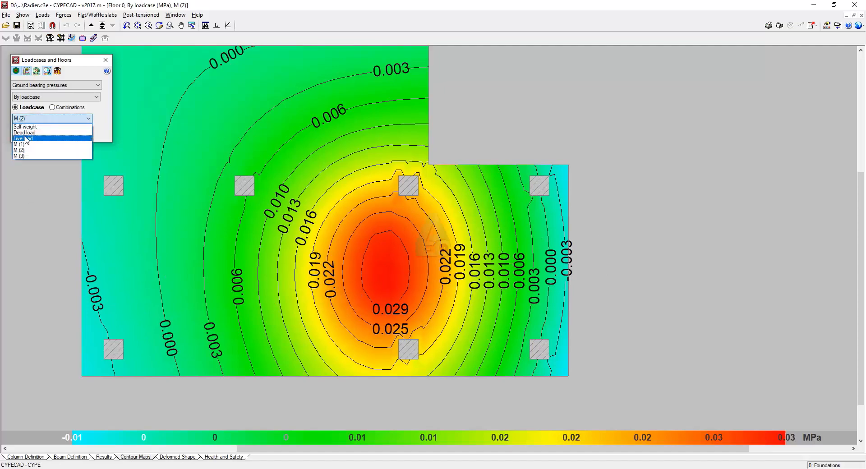
left_click(20, 156)
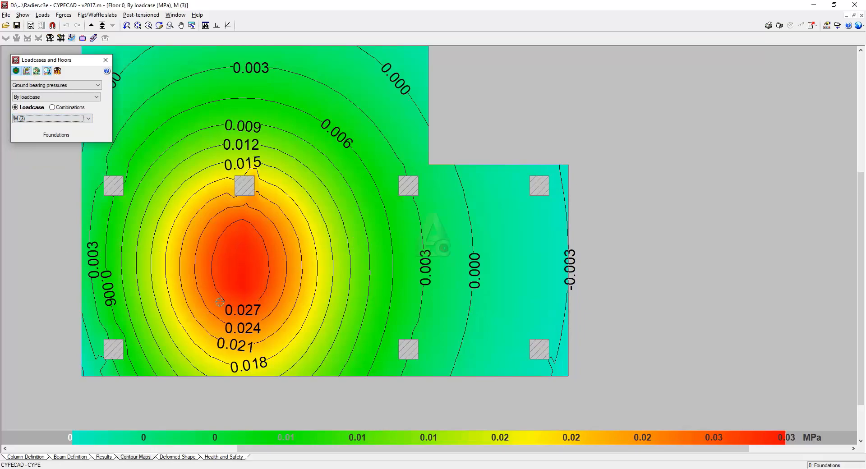
- View the ground bearing pressures by combination: SW+DL, SW+DL+1.3·Qa, SW+DL+1.3·M(1), SW+DL+1.3·Qa+1.3·M(1) and SW+DL+1.3·M(2)
left_click(53, 107)
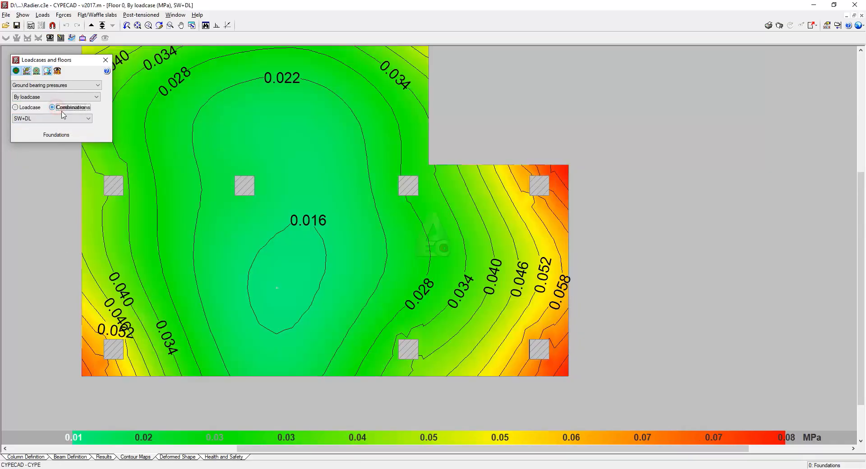
left_click(58, 119)
left_click(65, 119)
left_click(67, 120)
left_click(65, 132)
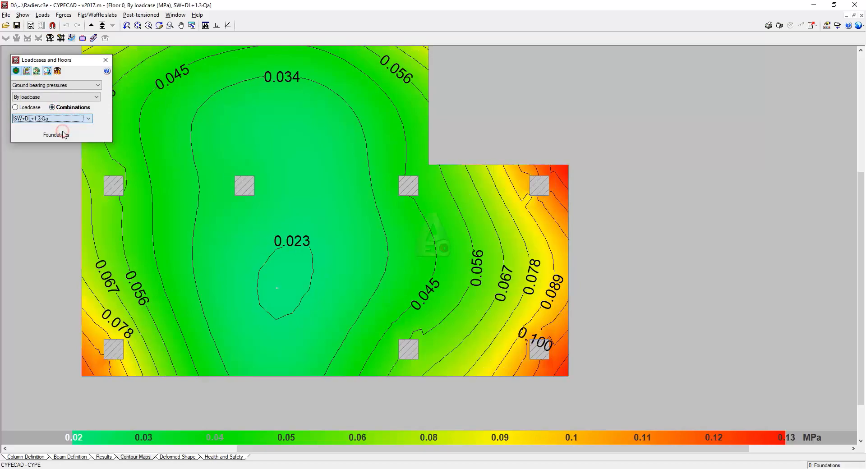
left_click(71, 118)
left_click(68, 139)
left_click(70, 118)
left_click(68, 144)
left_click(70, 118)
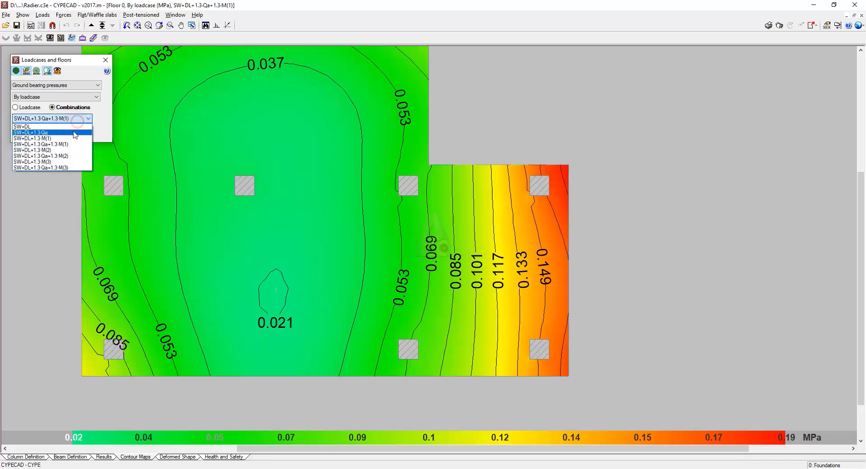
left_click(68, 149)
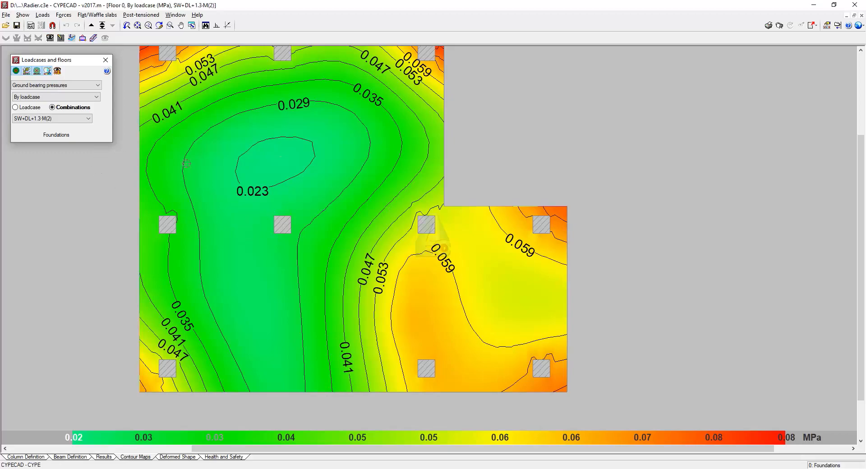
left_click(65, 119)
left_click(65, 119)
- Display the contour map of steel areas for the bottom reinforcement in direction X
left_click(59, 95)
left_click(62, 84)
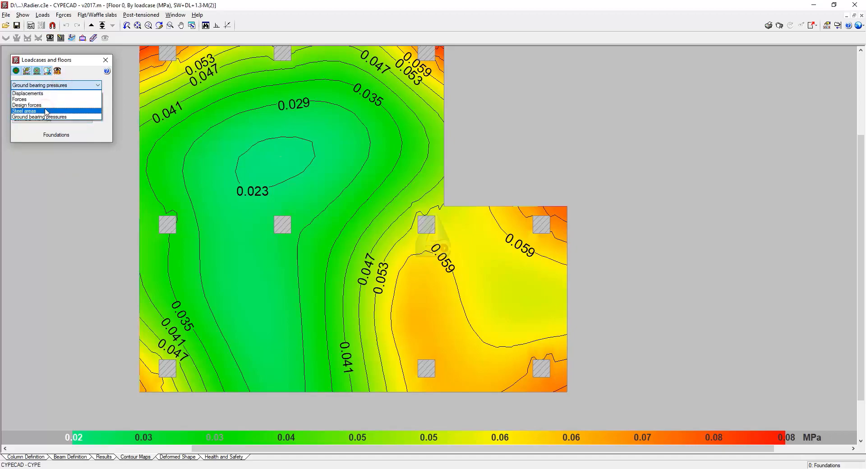
left_click(46, 111)
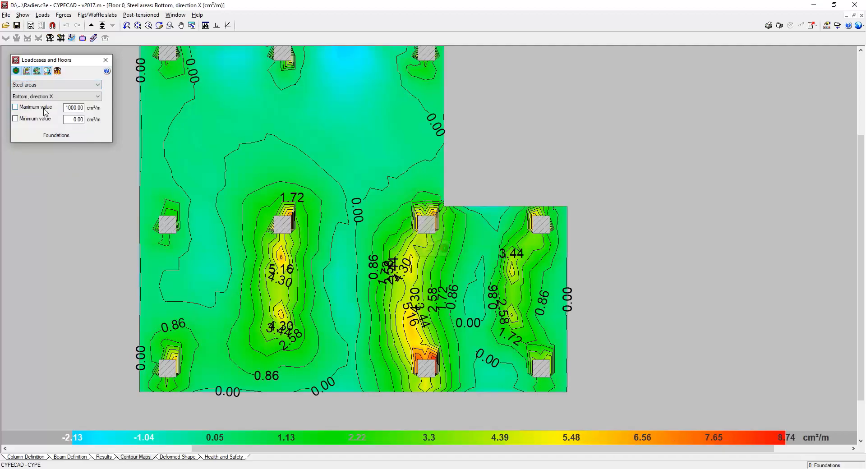
left_click(75, 96)
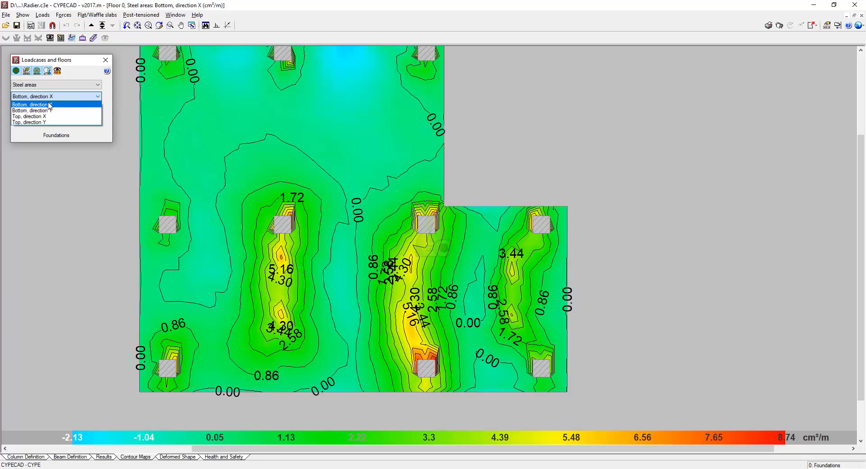
left_click(49, 105)
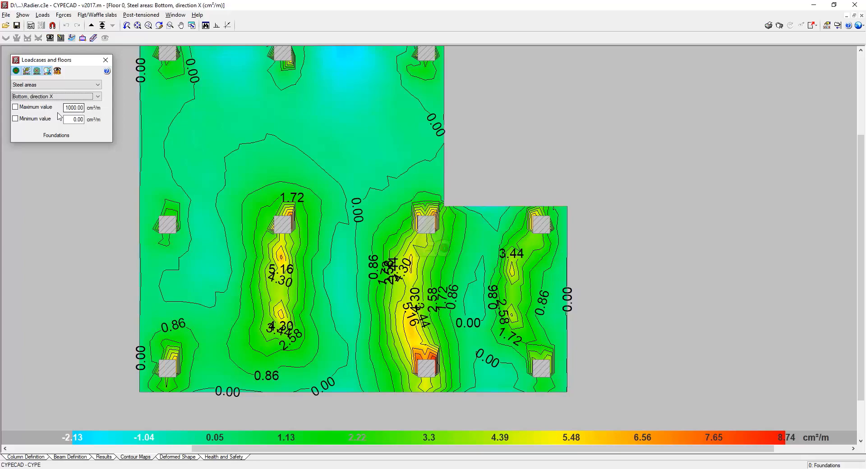
- Display the steel area contours for Bottom, direction Y and Top, direction X, examining the top X areas across the slab
left_click(49, 97)
left_click(49, 110)
left_click(48, 97)
left_click(48, 117)
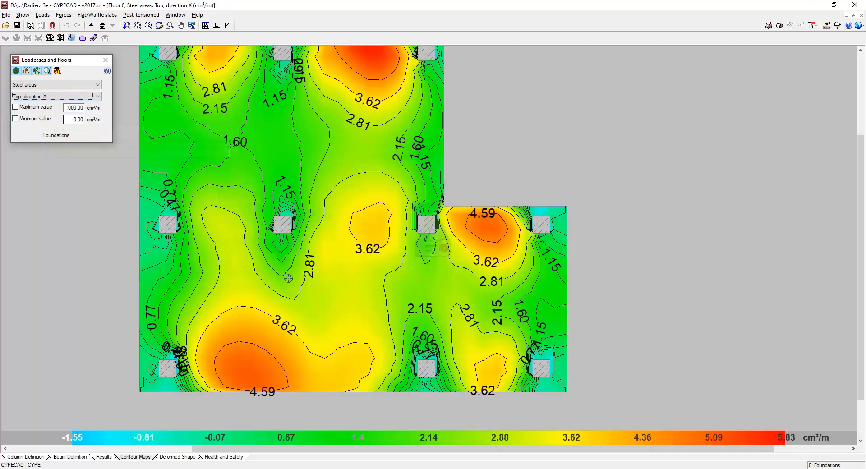
scroll(384, 312, "down", 1)
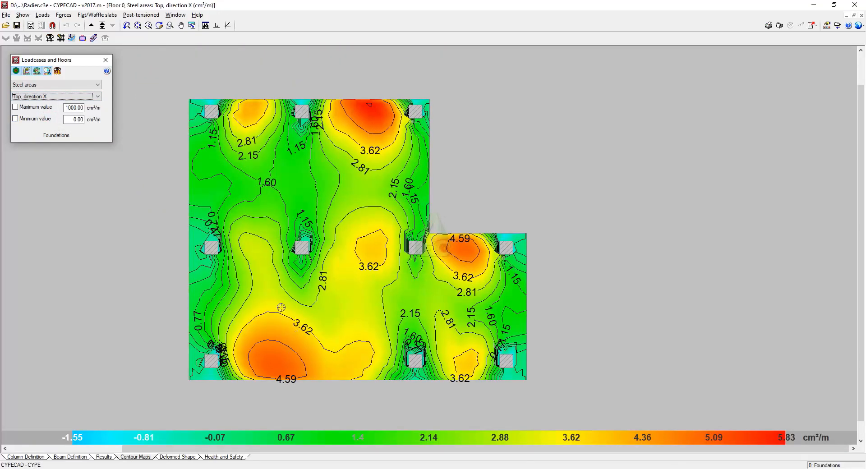
scroll(262, 379, "up", 1)
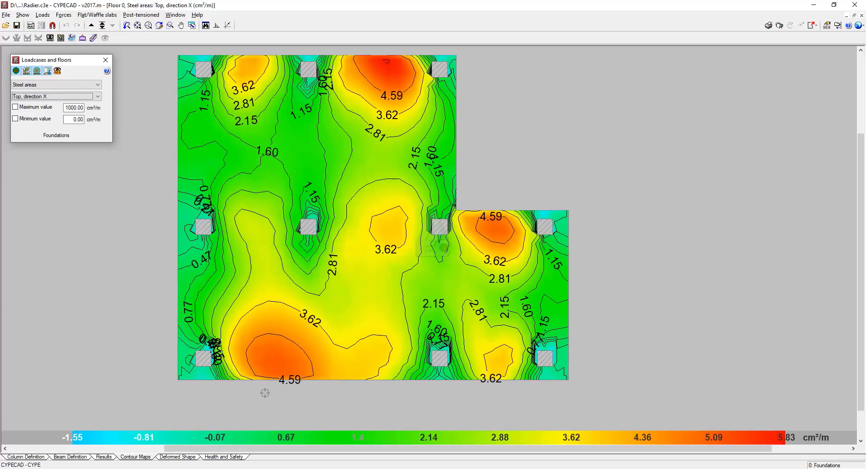
scroll(286, 382, "up", 1)
scroll(297, 364, "up", 1)
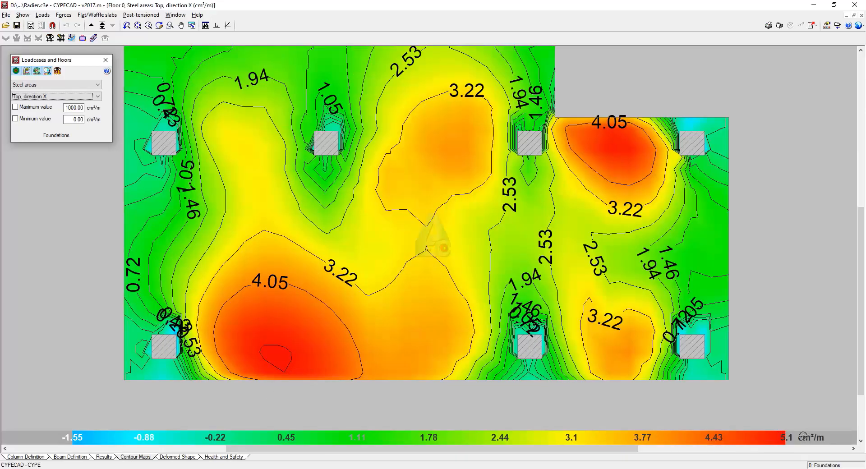
scroll(298, 333, "down", 5)
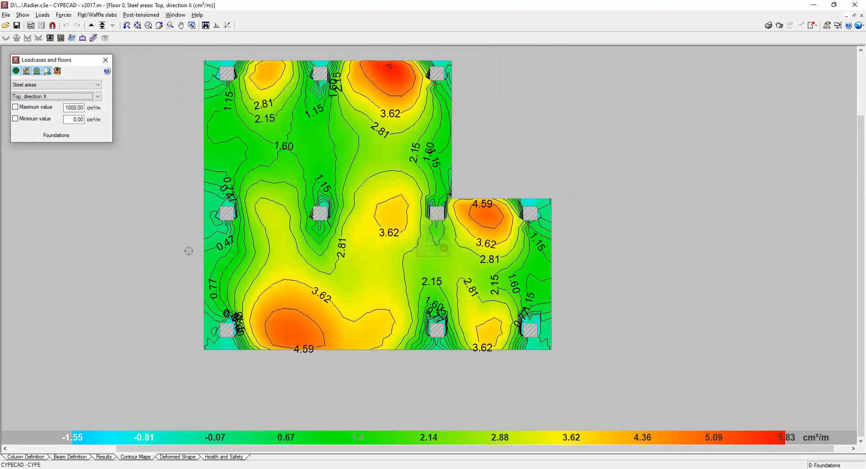
left_click(94, 39)
scroll(379, 252, "up", 1)
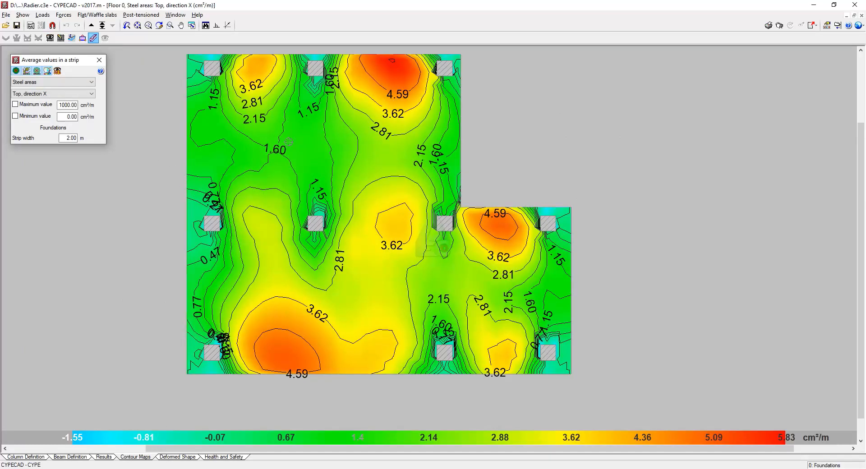
scroll(334, 287, "down", 2)
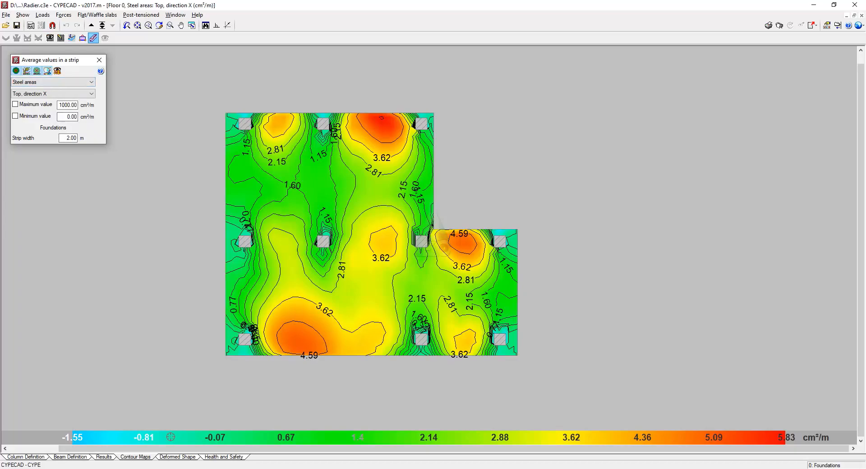
- Return to the slab results and show the top longitudinal reinforcement with the bottom reinforcement turned off
left_click(104, 458)
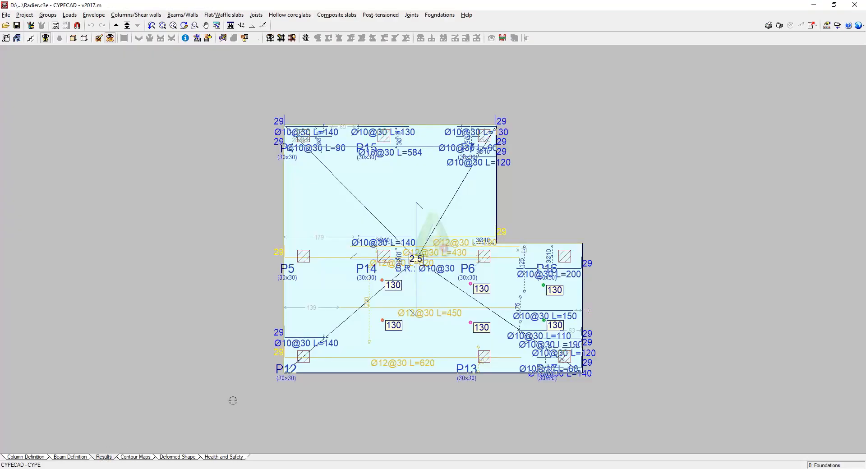
left_click(270, 38)
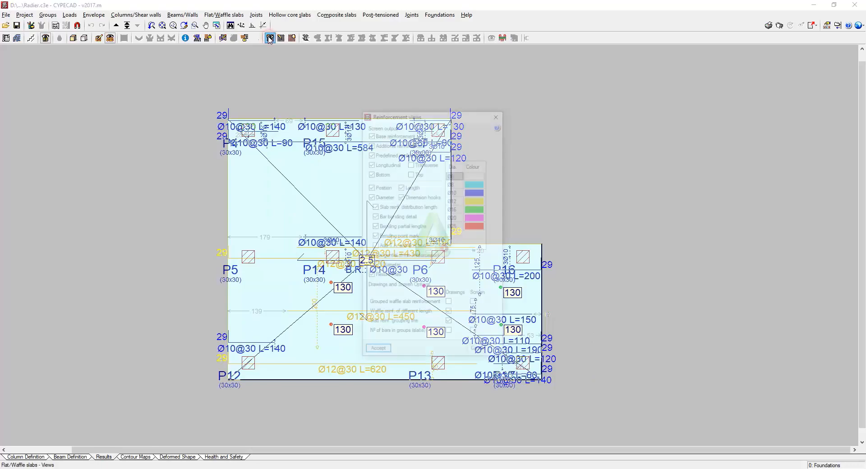
left_click(411, 173)
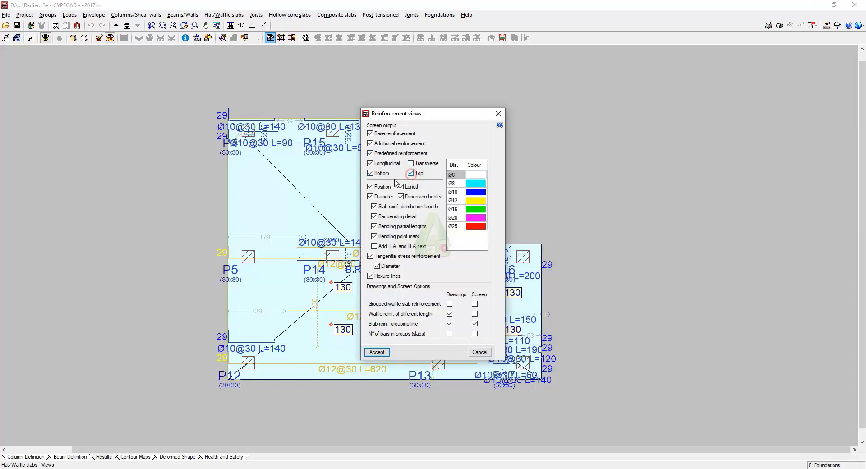
left_click(377, 352)
scroll(366, 209, "up", 1)
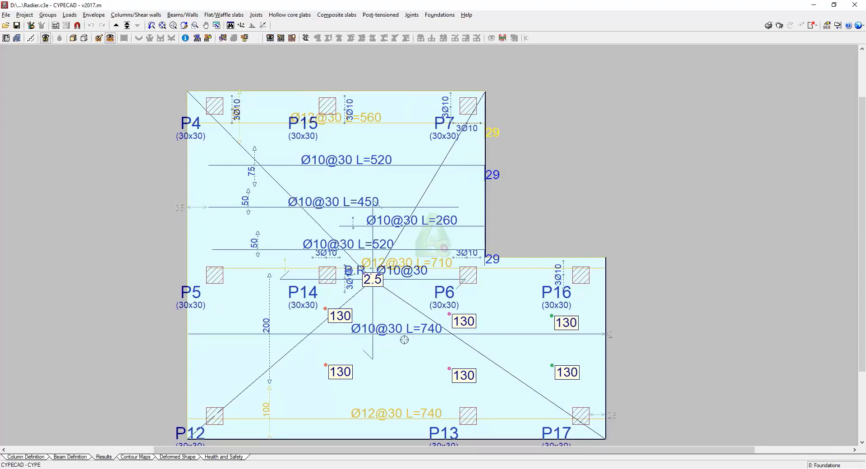
- Turn on the transverse reinforcement and turn off the longitudinal in the slab reinforcement views, keeping the top bars displayed
left_click(271, 39)
left_click(412, 163)
left_click(412, 163)
left_click(370, 164)
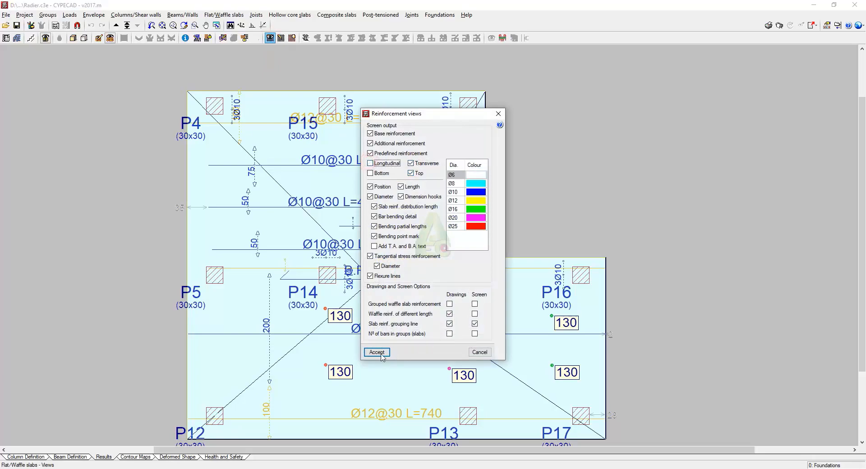
left_click(378, 353)
scroll(197, 280, "up", 2)
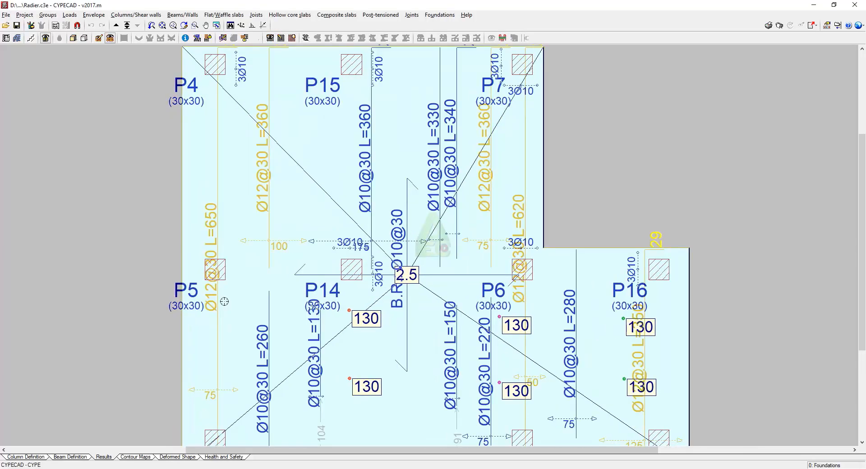
- Examine the top transverse reinforcement bars across the whole slab
scroll(319, 284, "down", 7)
middle_click_drag(365, 290, 319, 271)
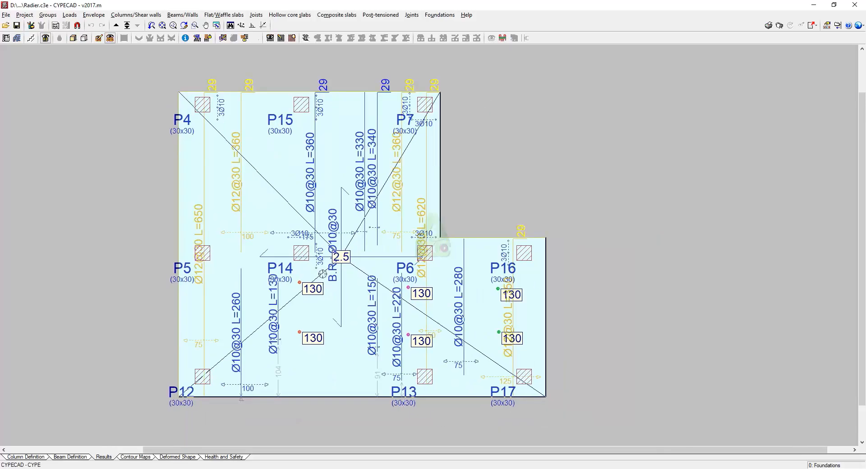
scroll(353, 273, "up", 1)
scroll(380, 195, "up", 1)
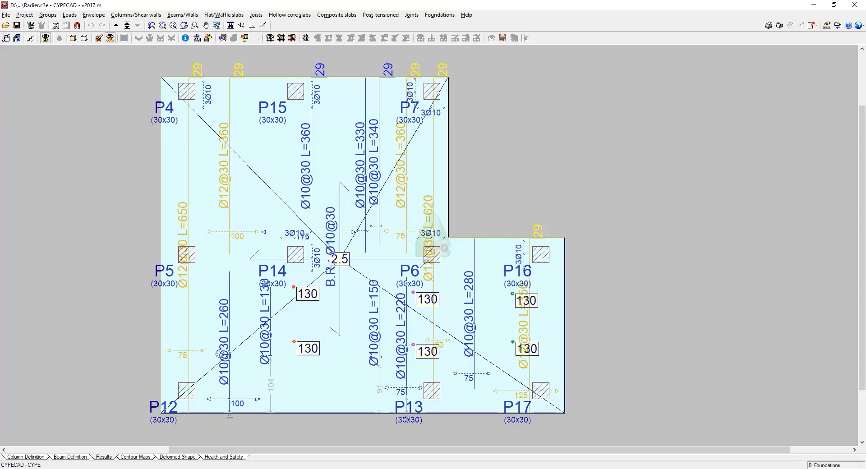
scroll(265, 316, "down", 1)
middle_click_drag(293, 211, 322, 209)
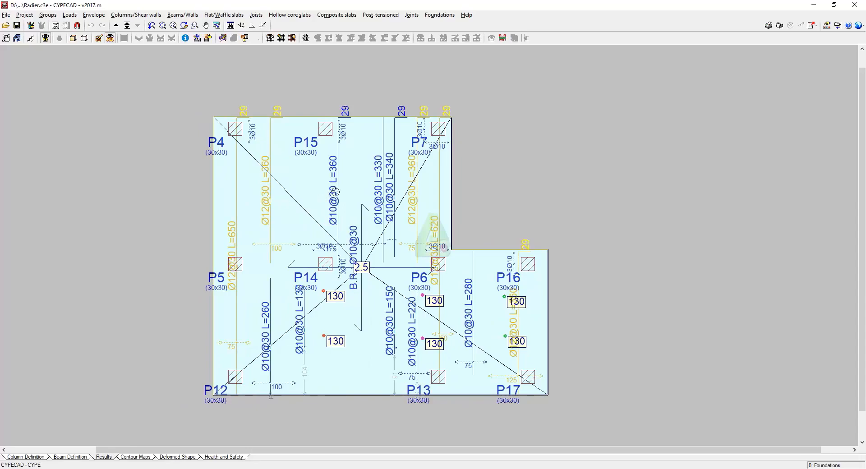
scroll(337, 182, "down", 1)
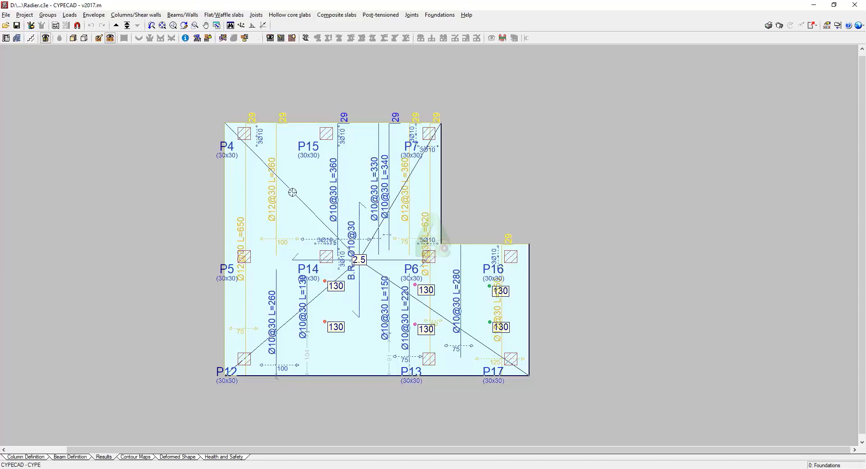
- Assign Ø12 every 30 as the slab panel's base reinforcement for the top and bottom, longitudinal and transverse directions
left_click(282, 38)
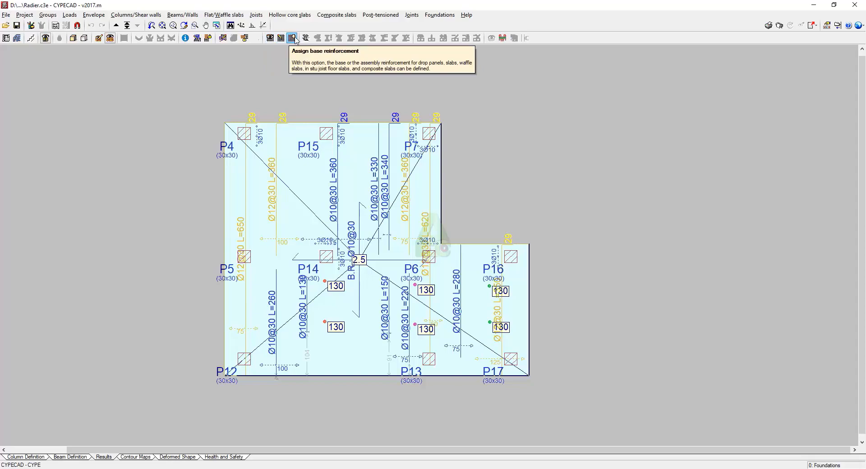
left_click(294, 39)
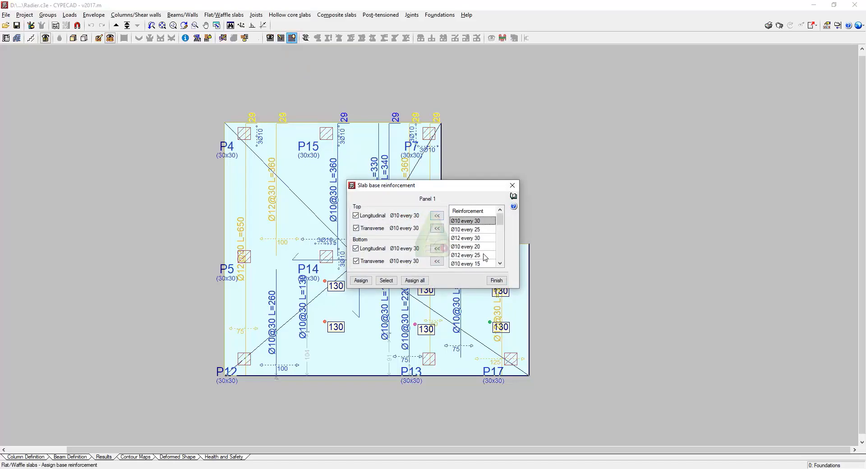
left_click(502, 223)
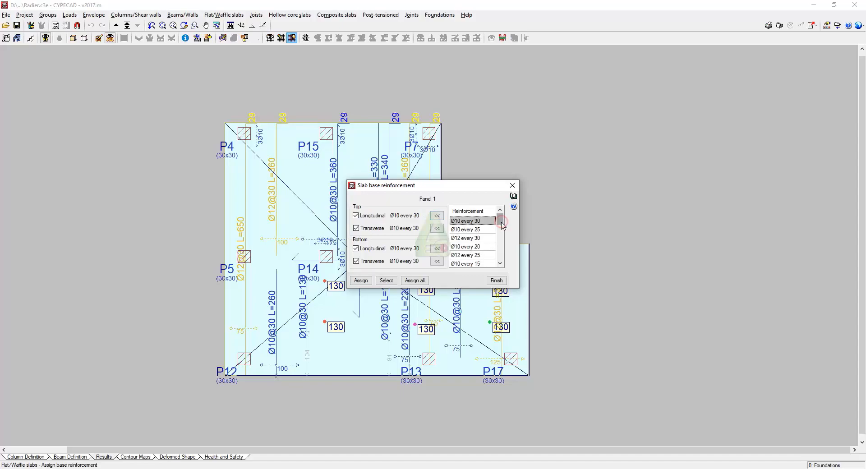
left_click(477, 239)
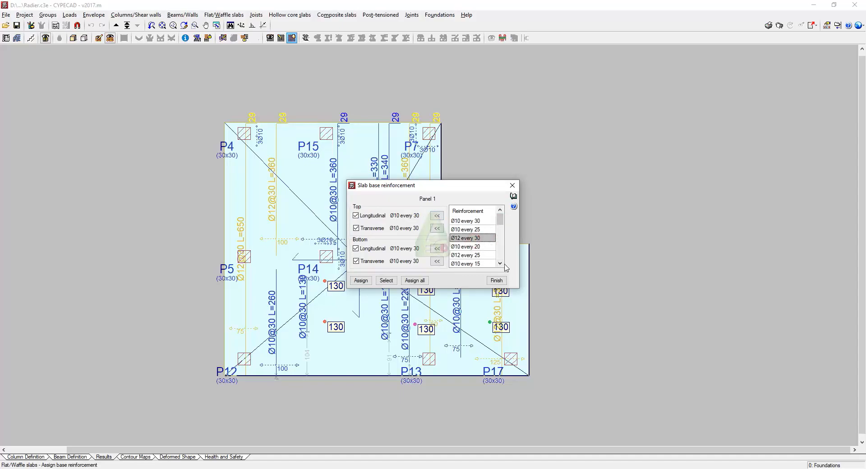
left_click(436, 216)
left_click(436, 229)
left_click(435, 249)
left_click(437, 262)
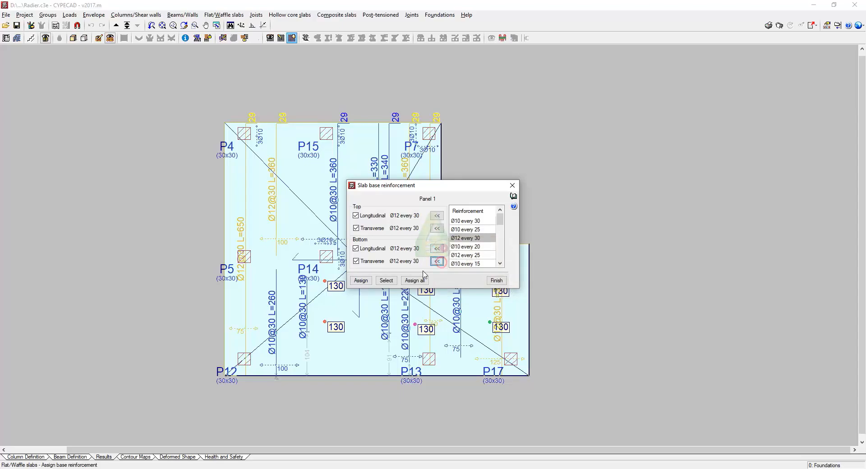
left_click(361, 280)
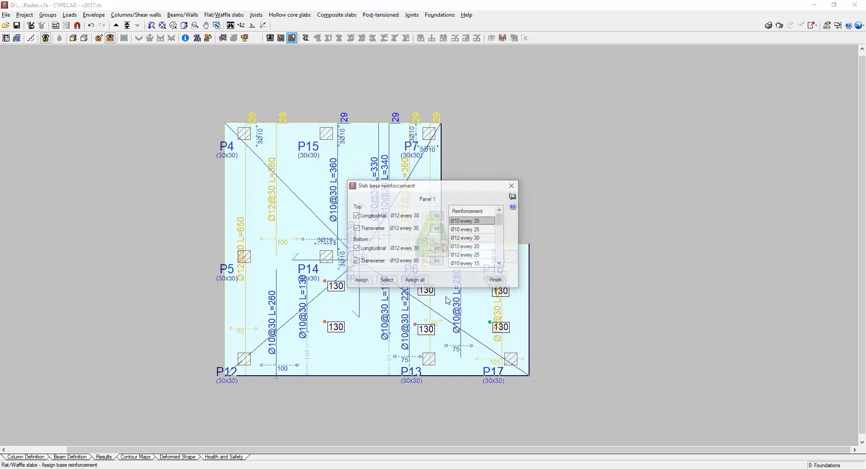
left_click(496, 280)
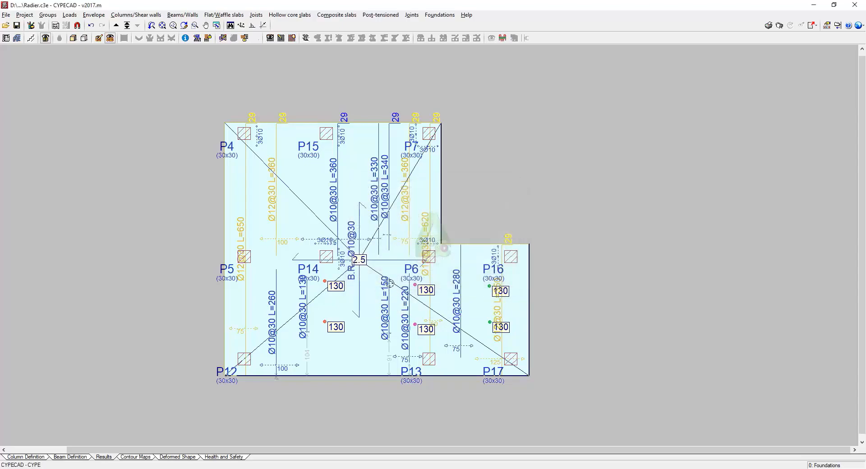
- Redesign the slabs with the new base reinforcement and close the analysis error report
left_click(281, 38)
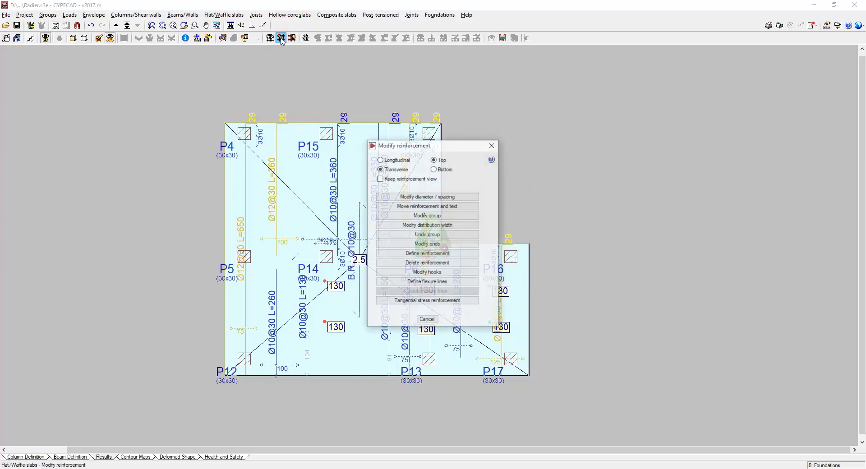
left_click(491, 145)
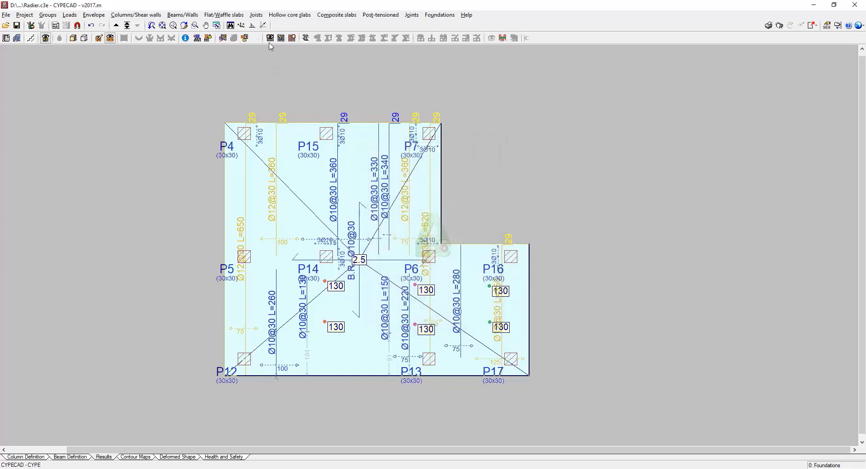
left_click(224, 15)
left_click(240, 59)
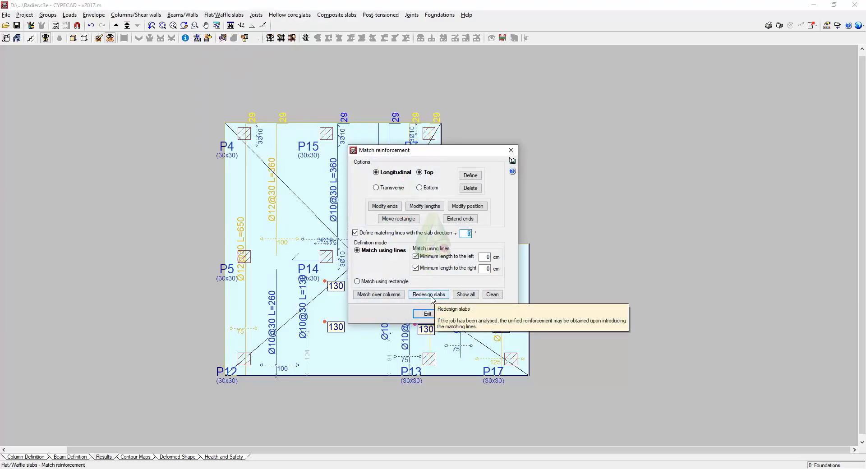
left_click(431, 296)
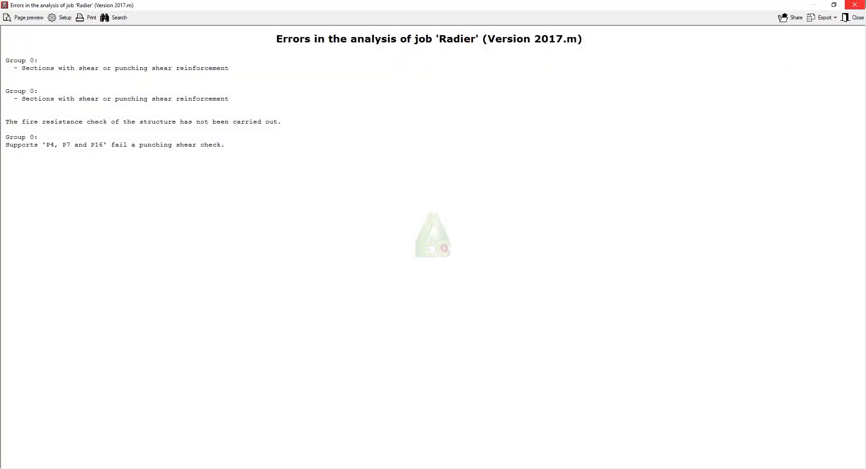
left_click(853, 19)
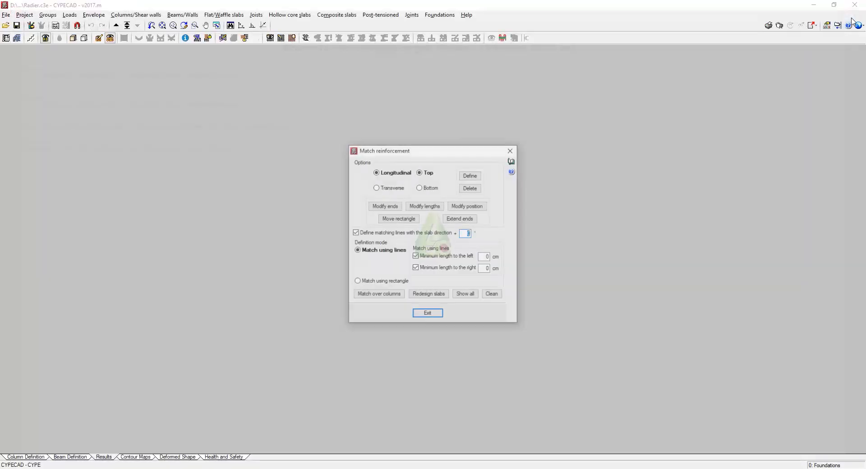
left_click(427, 314)
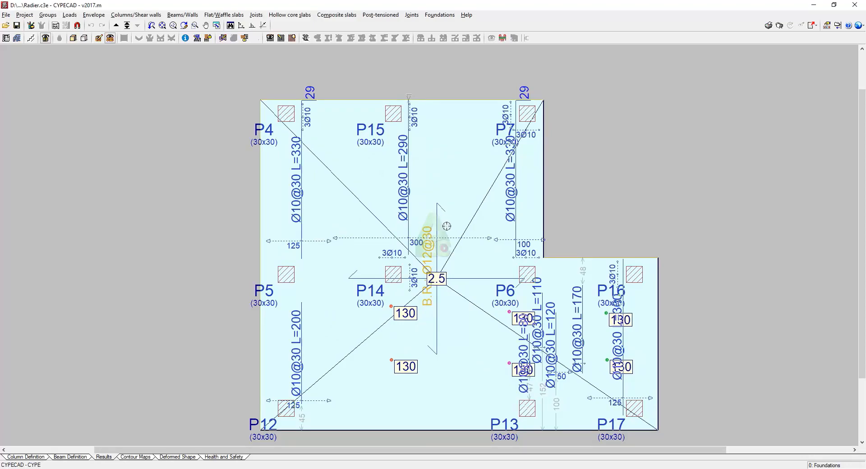
- Hide the panel shading and load labels, and examine the redesigned top transverse reinforcement across the slab
scroll(446, 256, "up", 2)
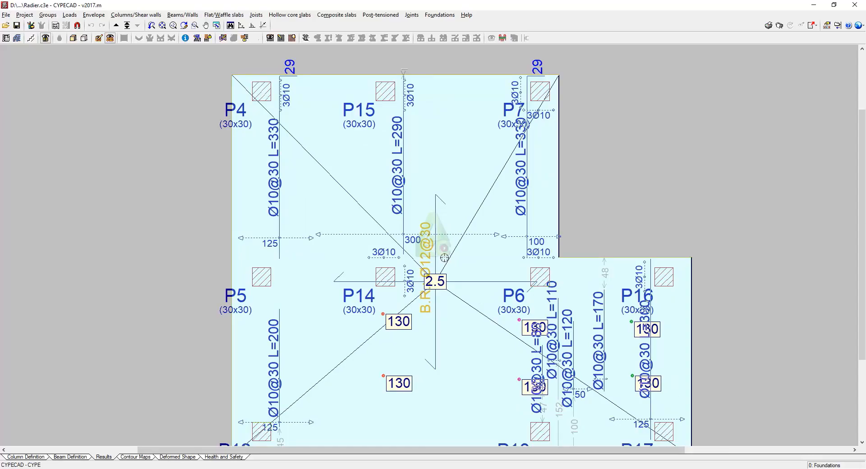
scroll(444, 258, "down", 1)
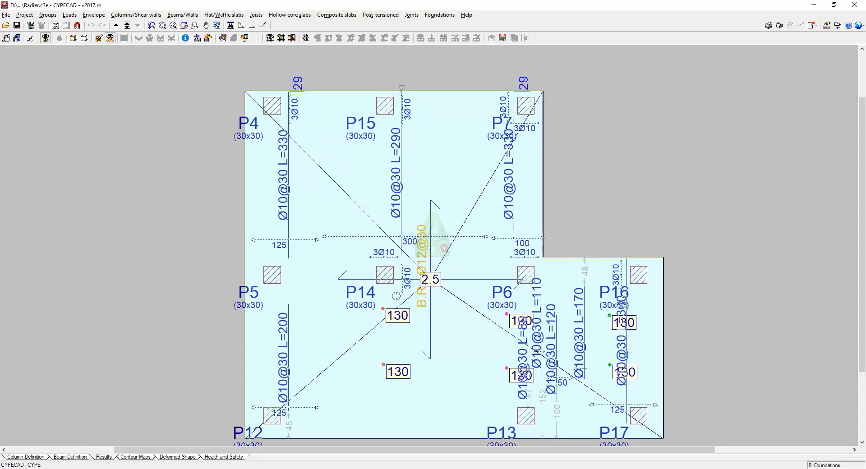
left_click(110, 38)
scroll(479, 291, "down", 1)
scroll(499, 291, "up", 2)
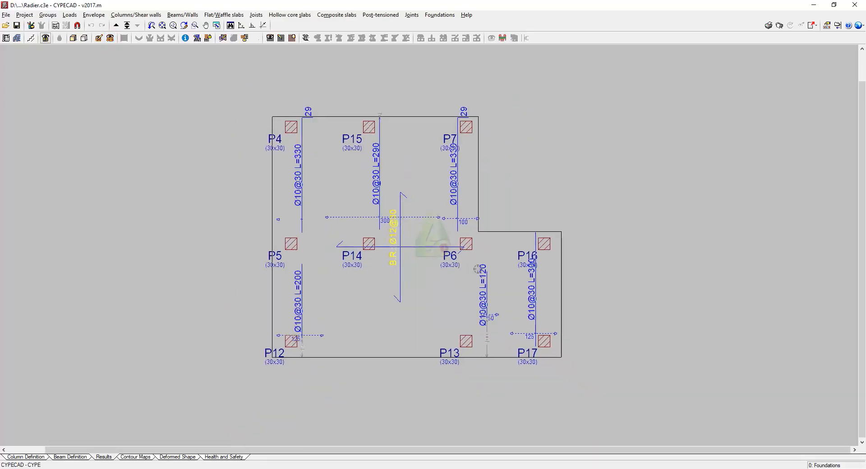
scroll(546, 297, "up", 3)
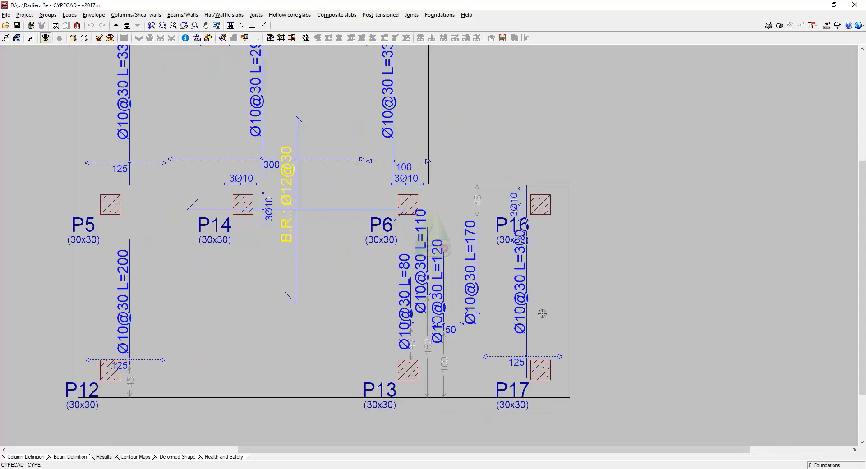
scroll(533, 291, "down", 2)
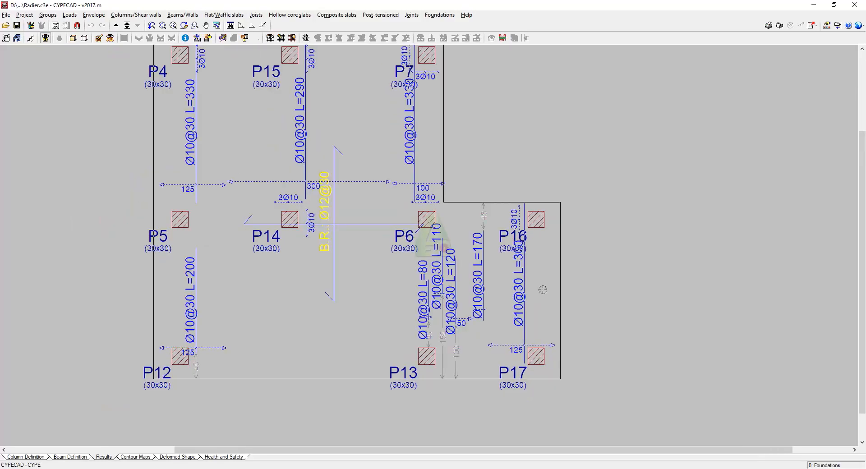
scroll(428, 265, "down", 1)
scroll(361, 197, "up", 3)
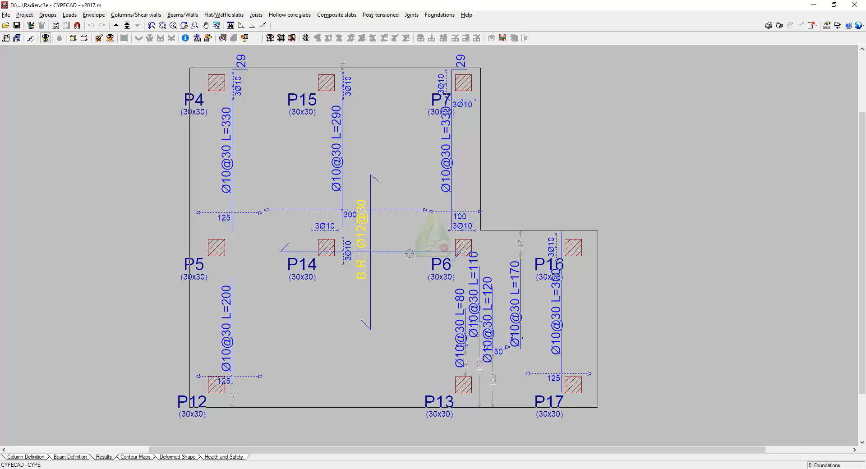
left_click(176, 16)
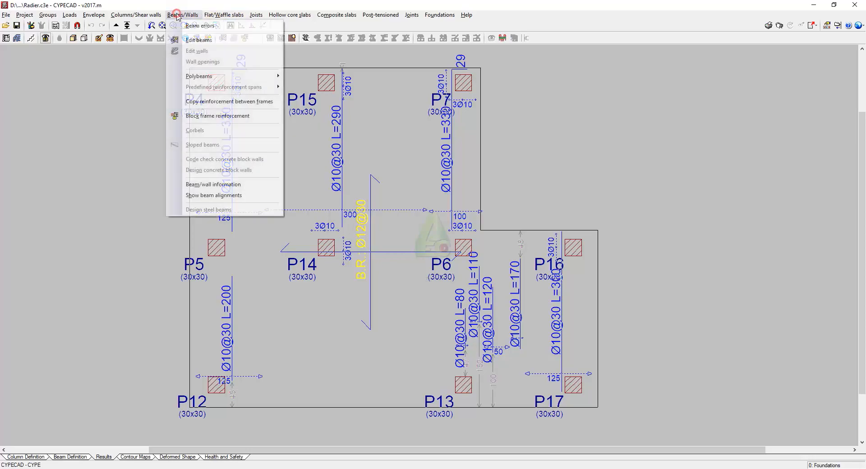
mouse_move(219, 16)
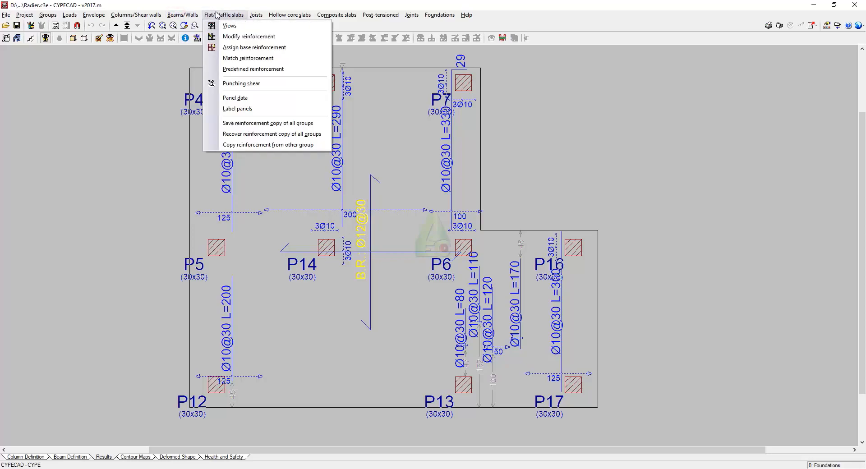
left_click(251, 59)
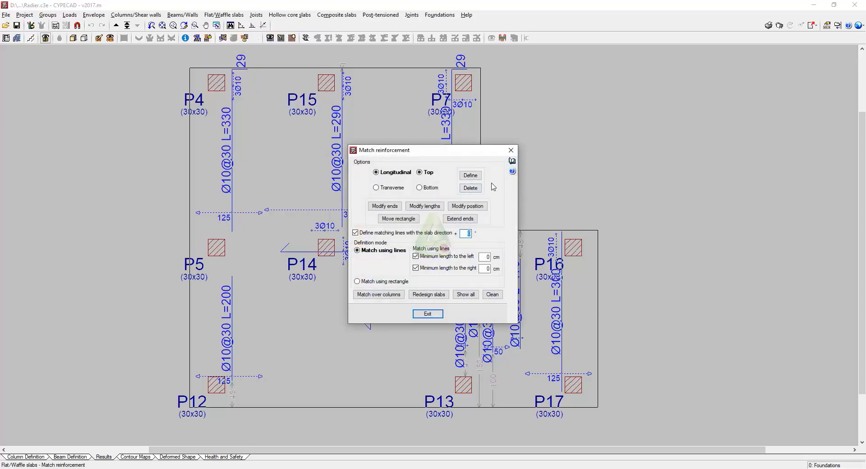
left_click(512, 150)
left_click(270, 38)
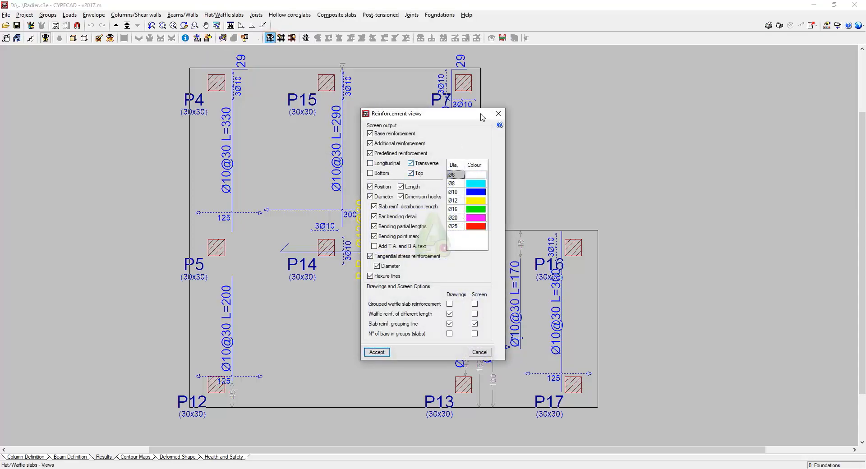
left_click(499, 113)
- Define two matching lines for the top transverse reinforcement across the bars between columns P6, P13, P16 and P17
left_click(224, 14)
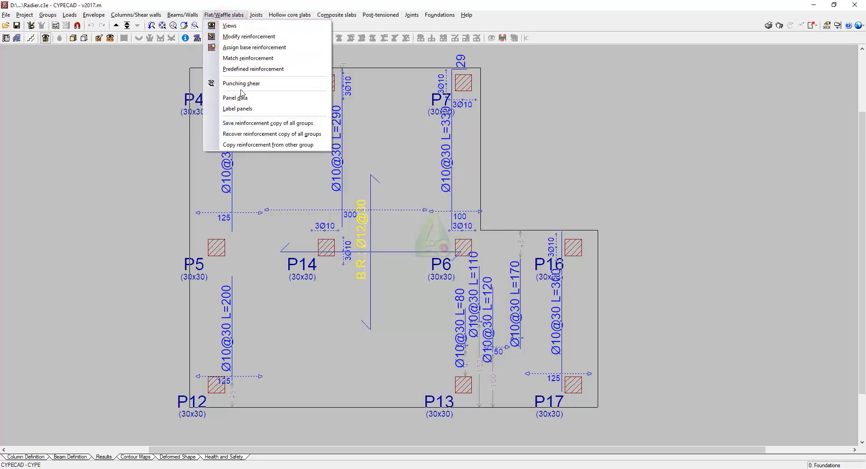
left_click(250, 58)
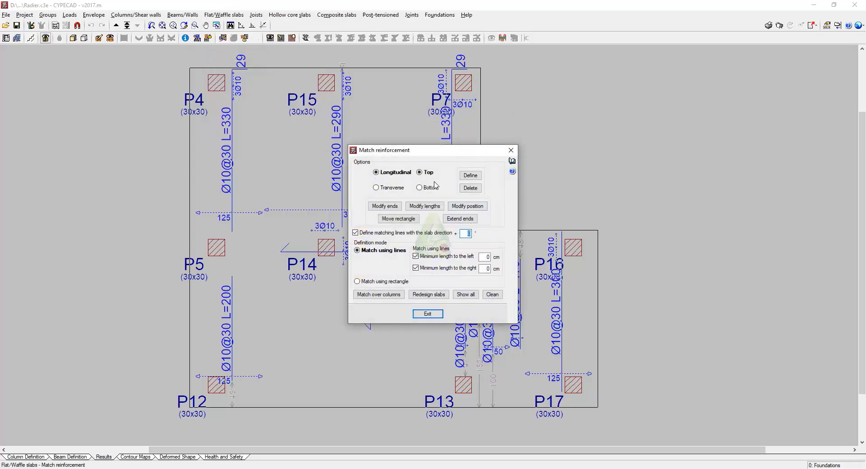
left_click(387, 188)
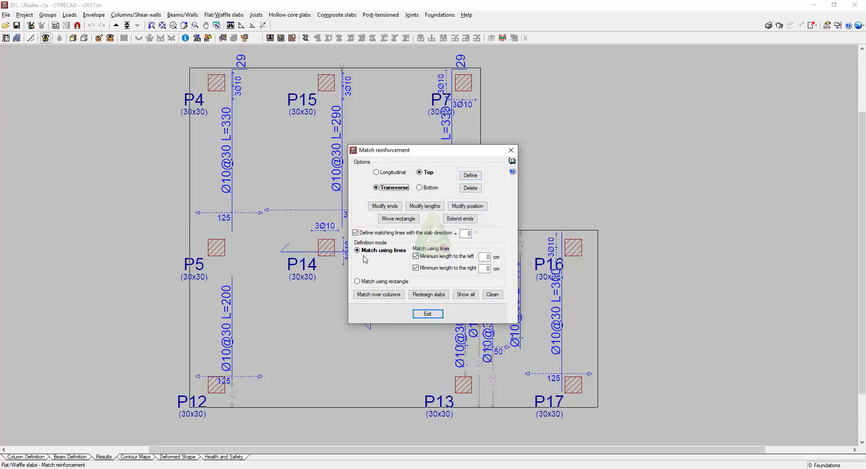
left_click(469, 176)
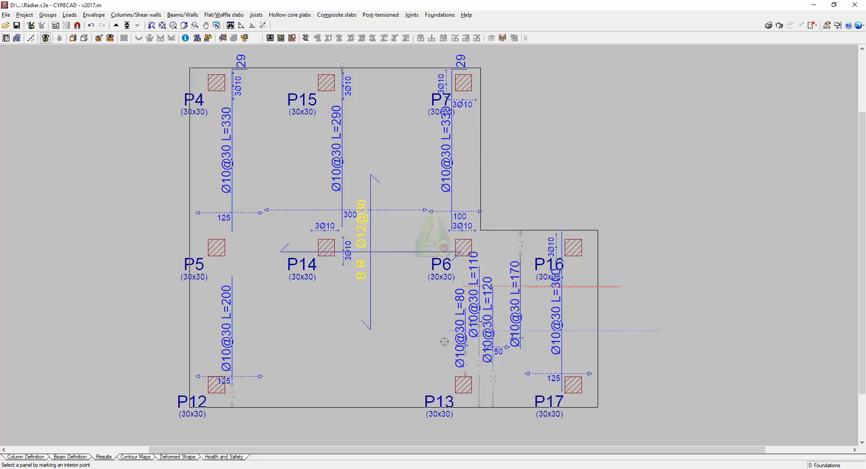
left_click(632, 360)
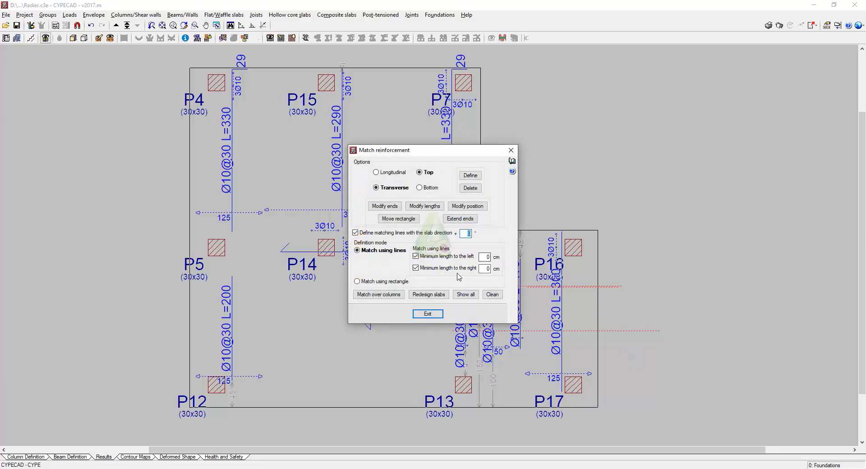
- Redesign the slabs with the matching lines, close the error report and examine the unified top transverse bars
left_click(428, 294)
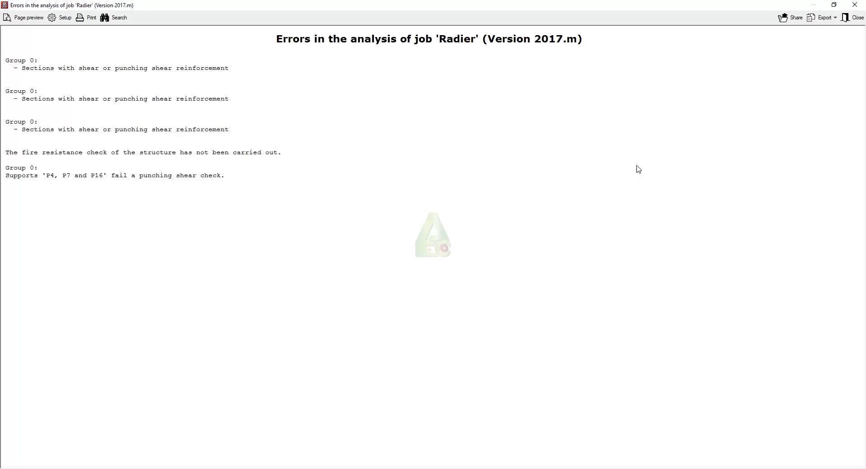
left_click(853, 18)
left_click(428, 313)
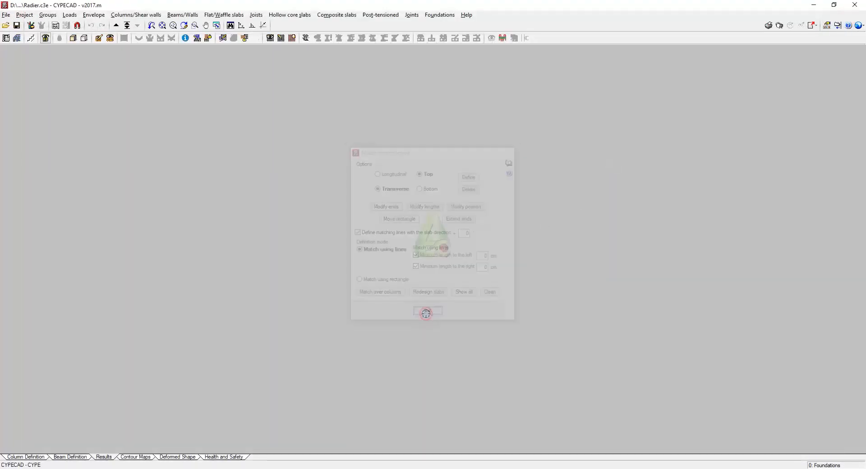
scroll(560, 322, "up", 2)
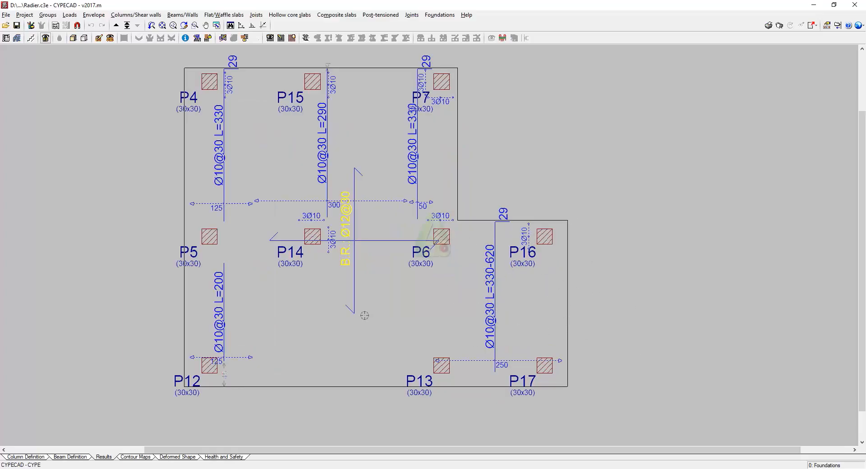
scroll(497, 352, "up", 1)
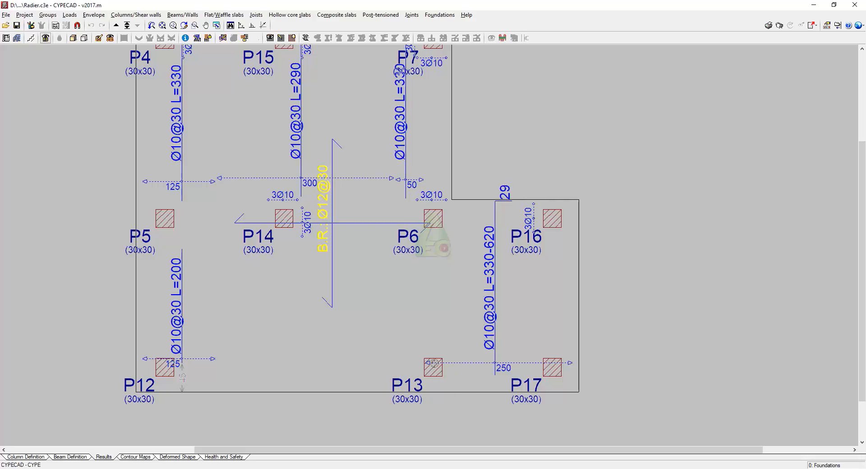
scroll(548, 368, "up", 1)
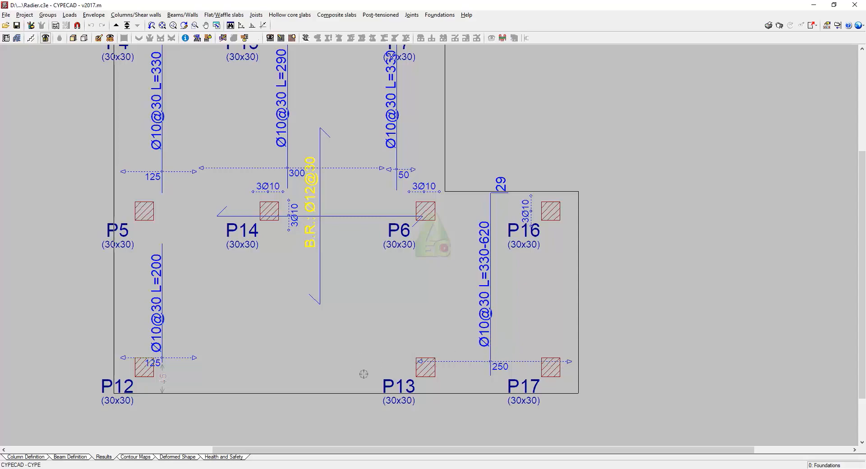
scroll(422, 334, "down", 1)
scroll(434, 168, "up", 3)
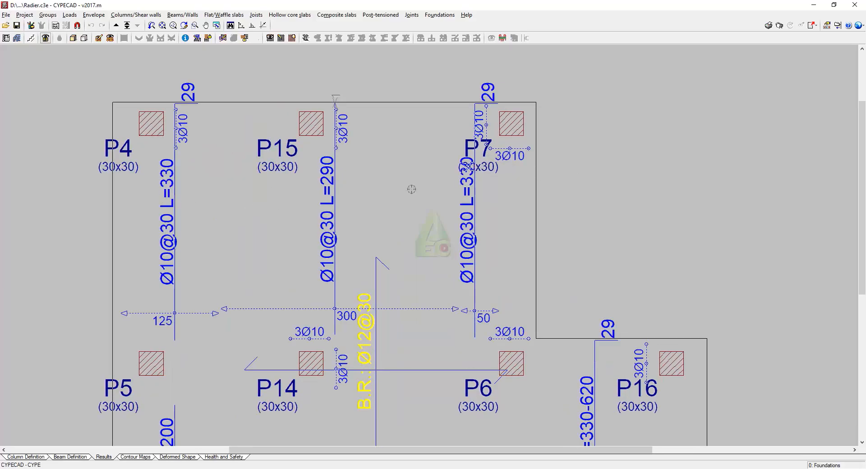
- Define a matching line for the top transverse reinforcement across all bars between column rows P4–P15–P7 and P5–P14–P6
left_click(212, 15)
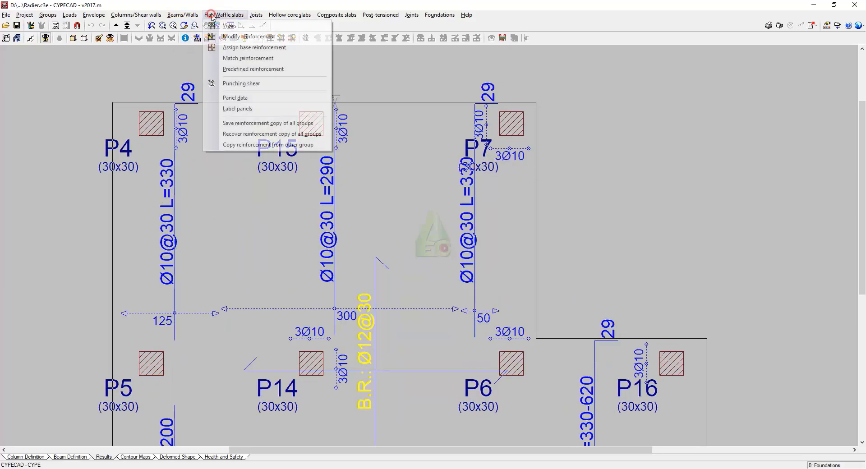
left_click(248, 58)
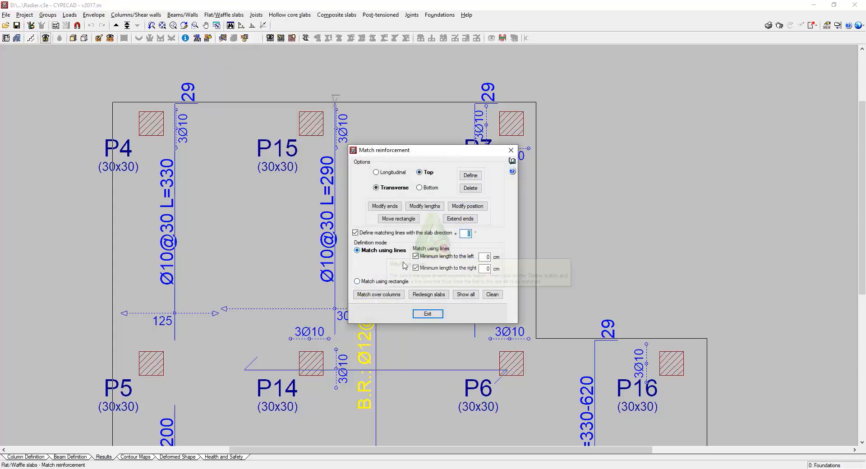
left_click(471, 175)
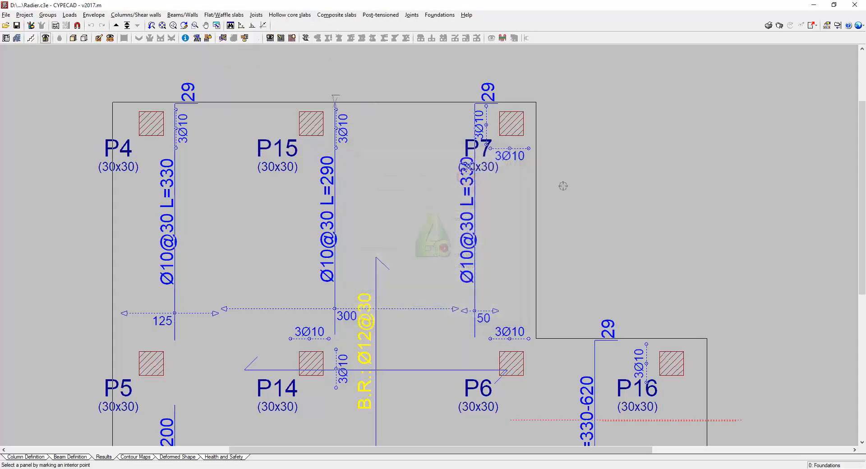
left_click(590, 217)
left_click(141, 217)
left_click(255, 212)
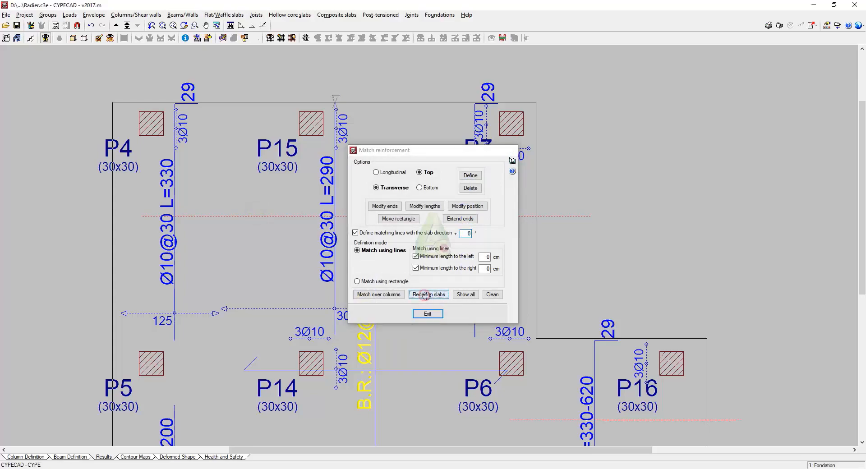
- Redesign the slabs with the added transverse matching line and examine the unified top transverse bars
left_click(429, 299)
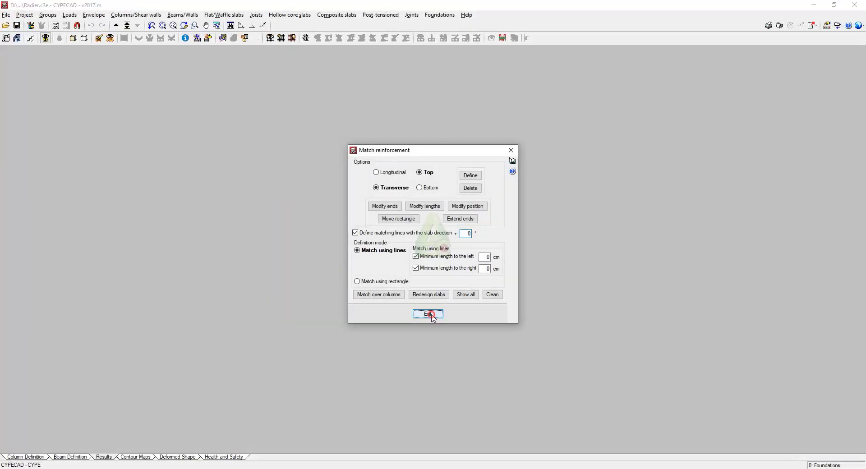
left_click(428, 315)
scroll(423, 286, "up", 3)
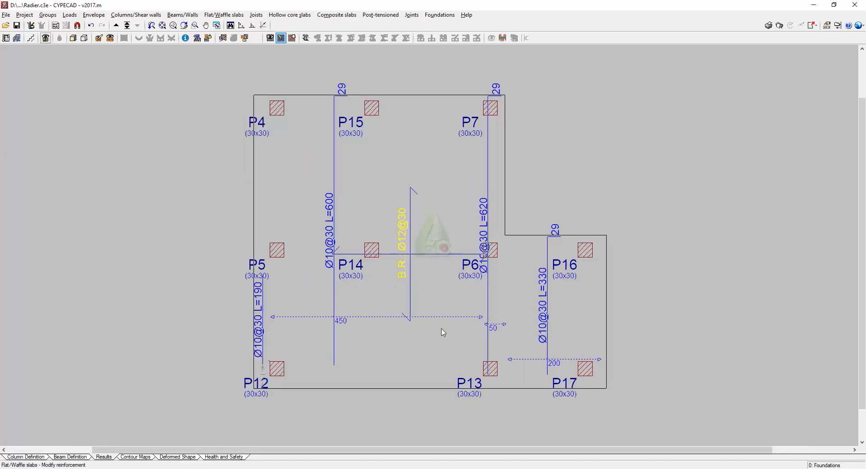
scroll(422, 287, "up", 2)
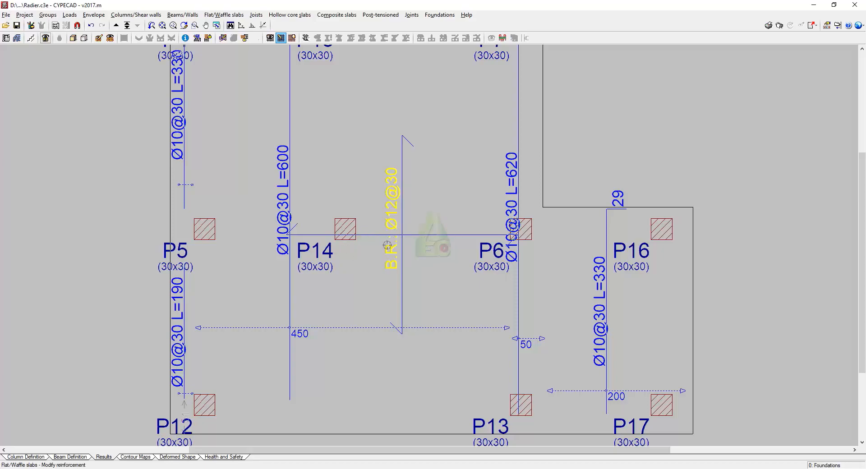
scroll(382, 202, "down", 1)
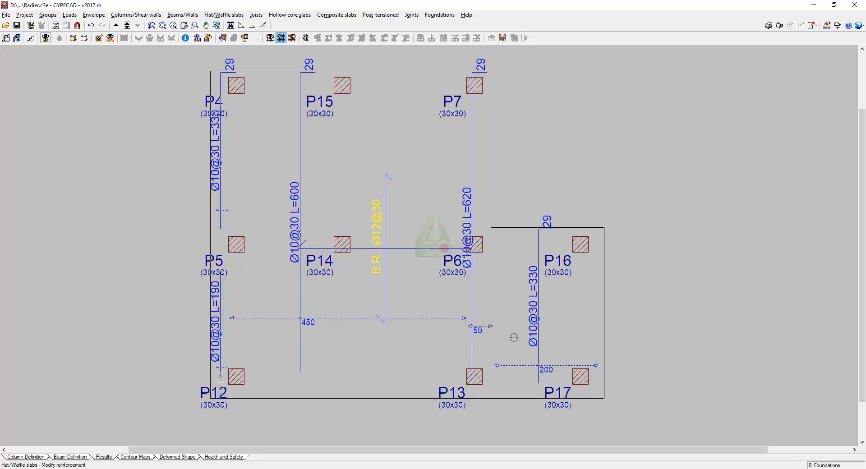
scroll(138, 343, "down", 2)
scroll(181, 284, "up", 3)
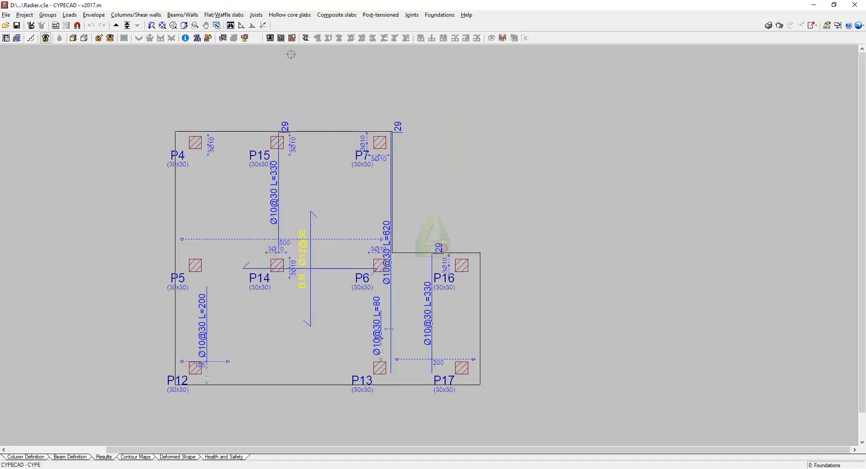
- Set the reinforcement view to show the top longitudinal bars and hide the transverse ones
left_click(197, 39)
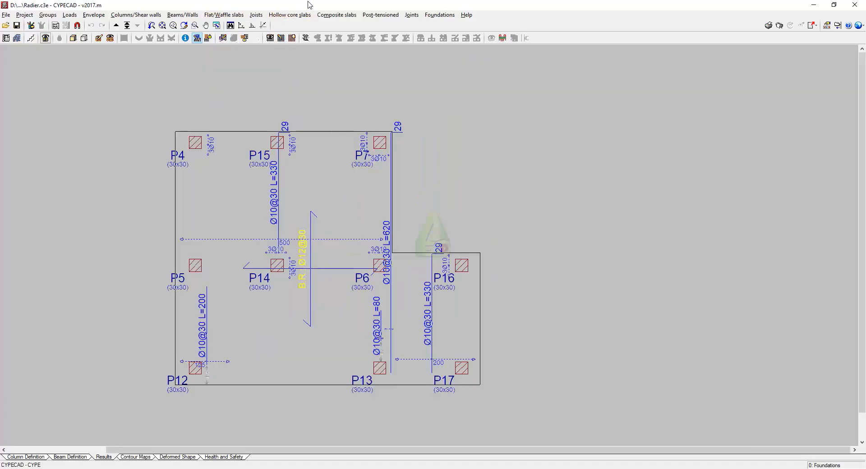
left_click(269, 38)
left_click(386, 164)
left_click(413, 163)
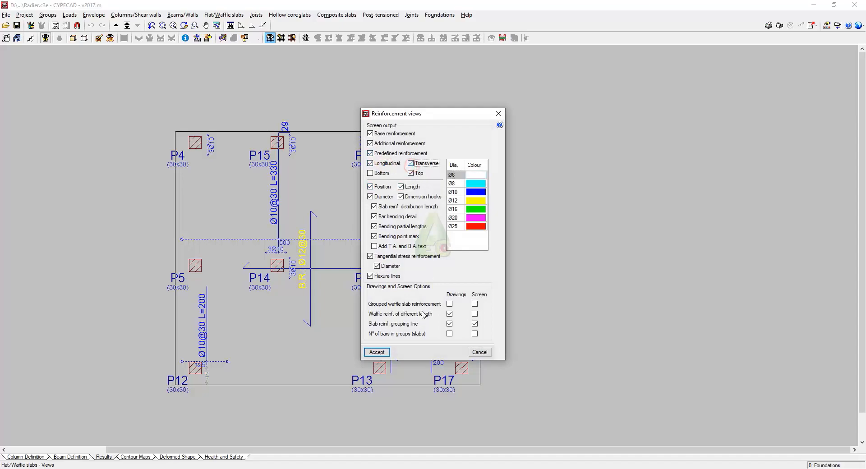
left_click(376, 352)
- Examine the top longitudinal reinforcement across the whole slab for bars that need matching
scroll(296, 300, "up", 1)
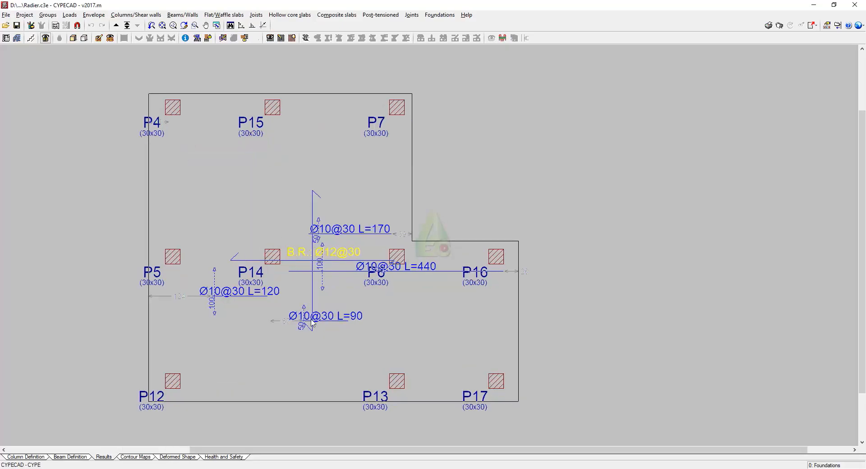
scroll(330, 254, "down", 1)
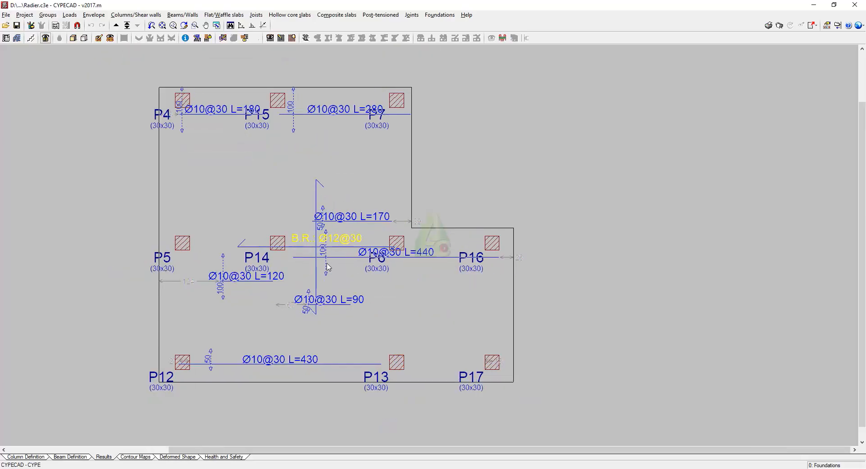
scroll(314, 232, "down", 1)
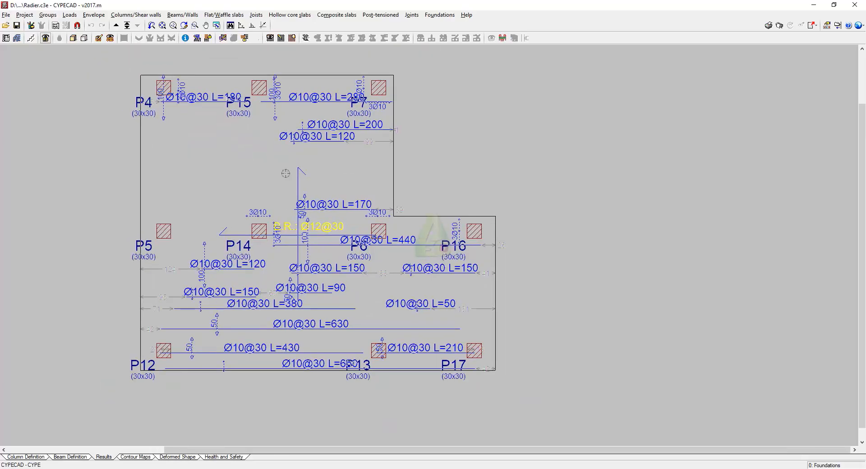
scroll(266, 99, "up", 1)
scroll(268, 99, "up", 1)
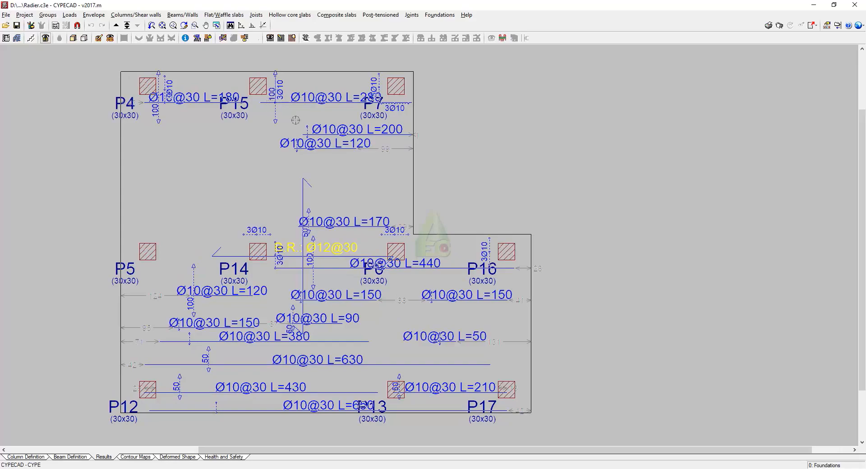
middle_click_drag(285, 283, 293, 247)
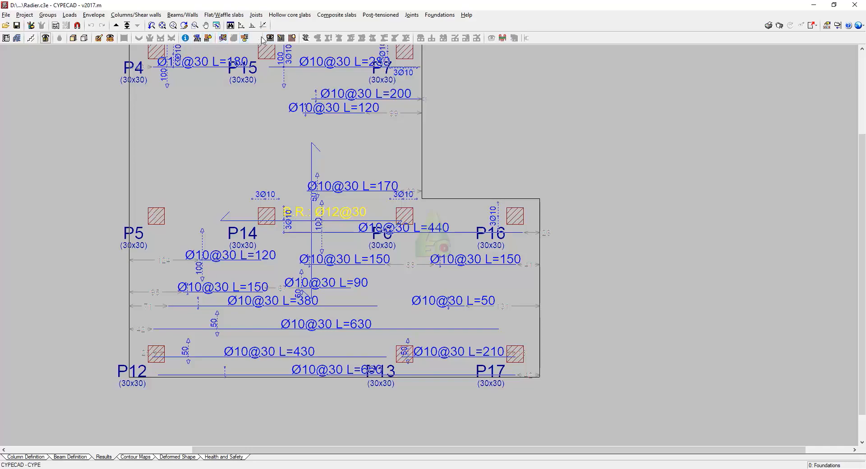
left_click(281, 38)
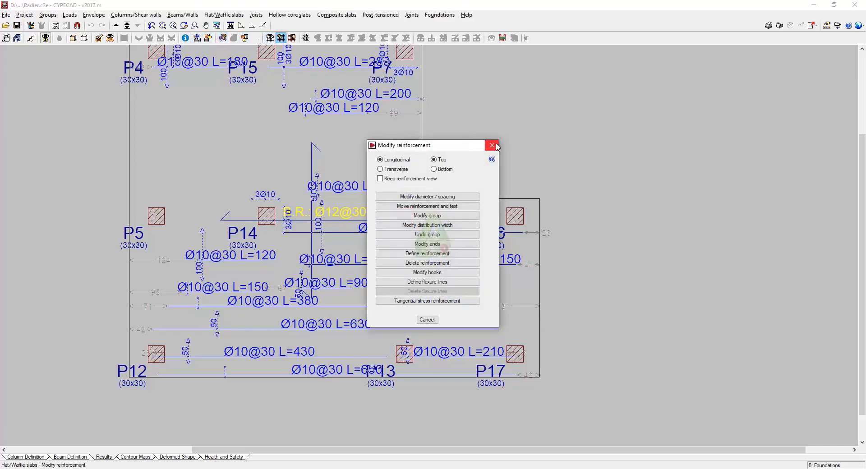
left_click(496, 145)
- Define three matching lines for the top longitudinal reinforcement across the bars between columns P5–P14–P6–P16 and P12–P13–P17
left_click(224, 14)
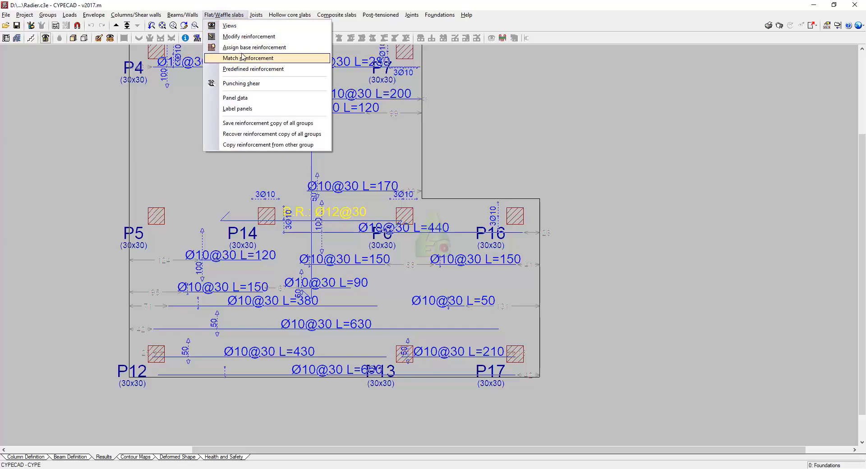
left_click(239, 59)
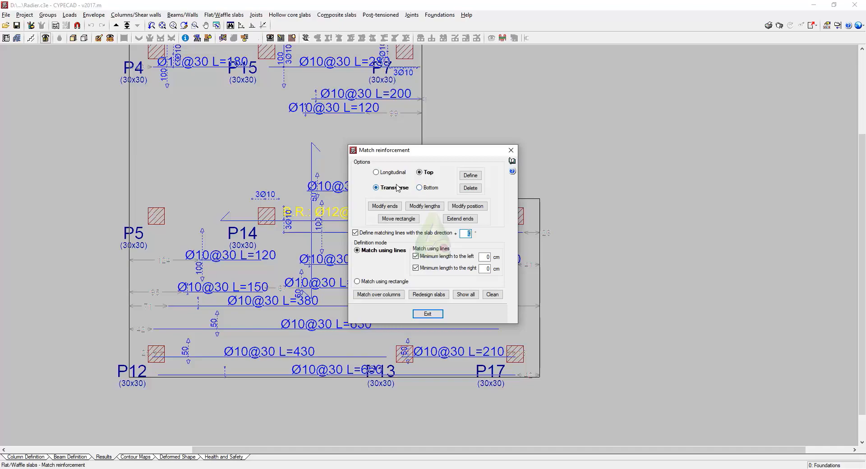
left_click(387, 173)
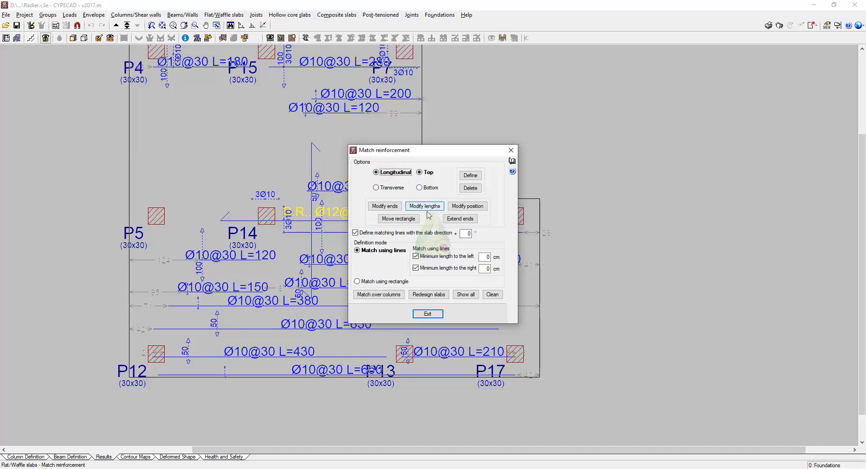
left_click(477, 180)
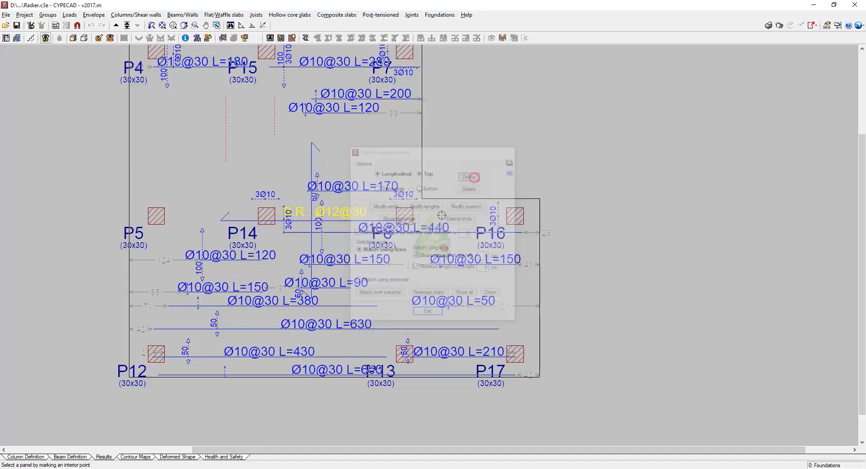
left_click(201, 399)
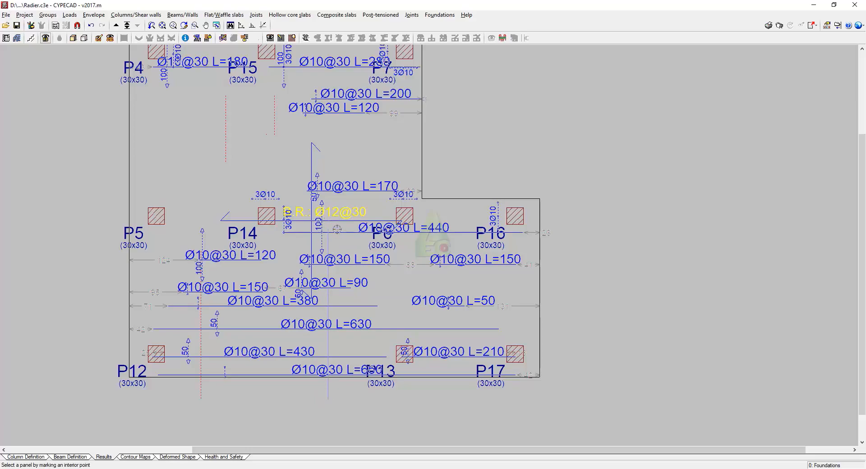
left_click(337, 230)
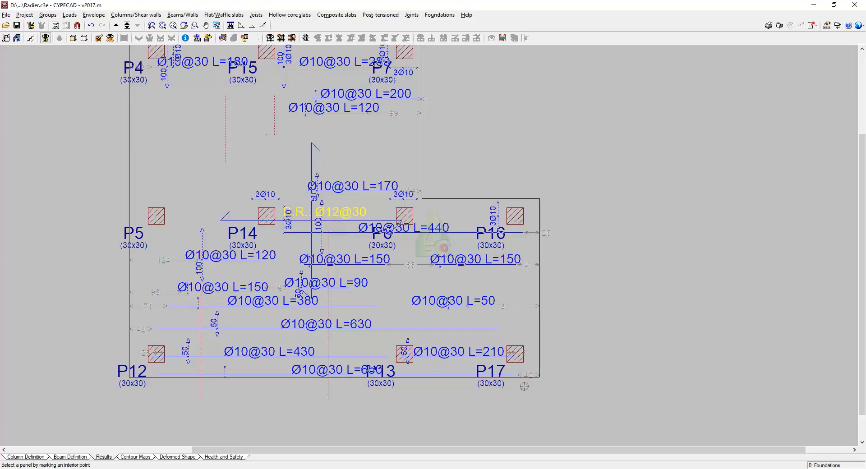
left_click(456, 407)
- Define another matching line for the top longitudinal bars between columns P15 and P7
scroll(470, 362, "down", 1)
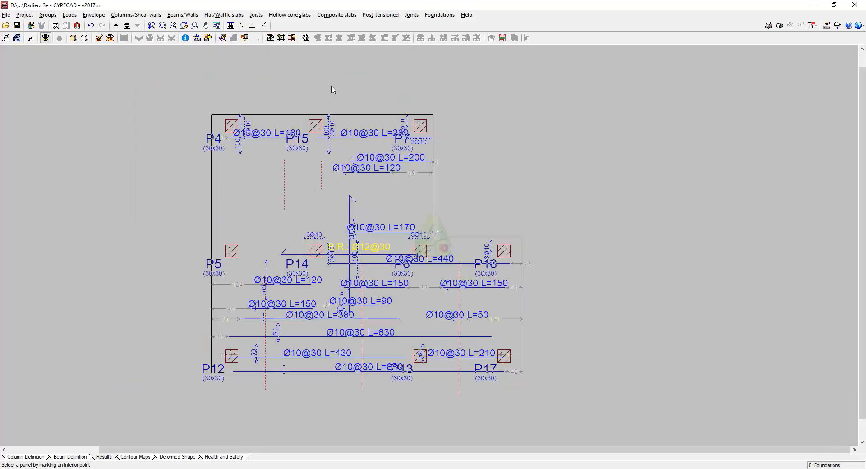
scroll(348, 101, "up", 2)
scroll(367, 114, "up", 1)
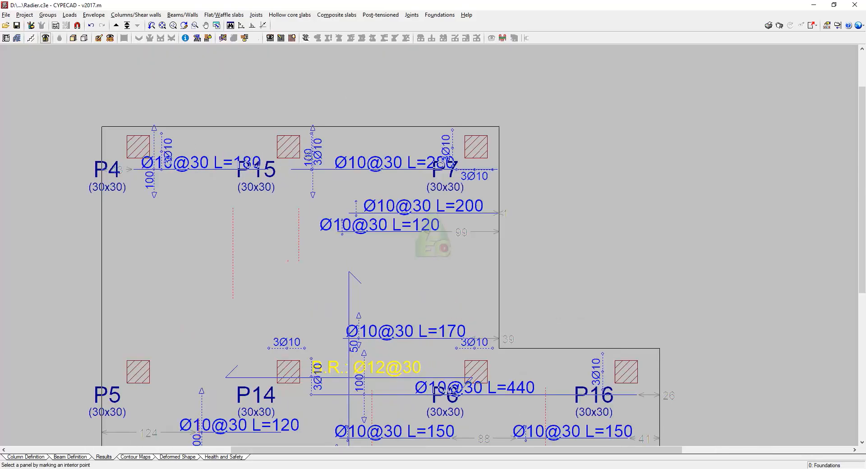
left_click(409, 251)
left_click(282, 206)
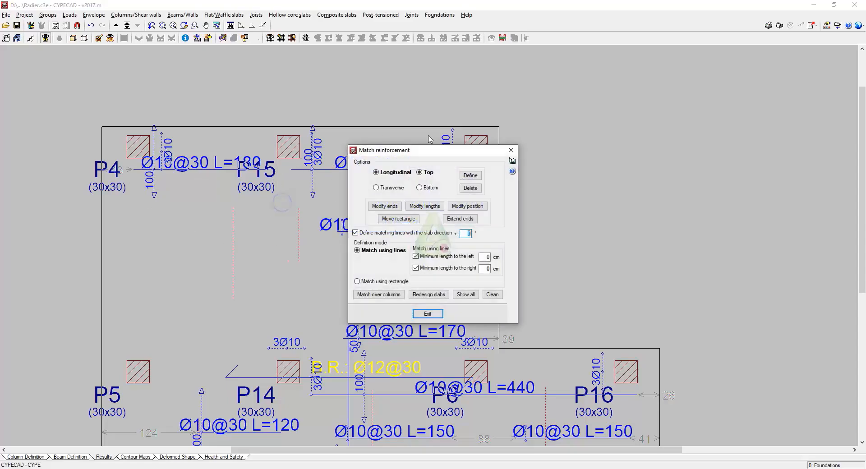
- Delete the stray longitudinal matching lines in the bar-free area between columns P4, P15, P5 and P14
left_click(470, 188)
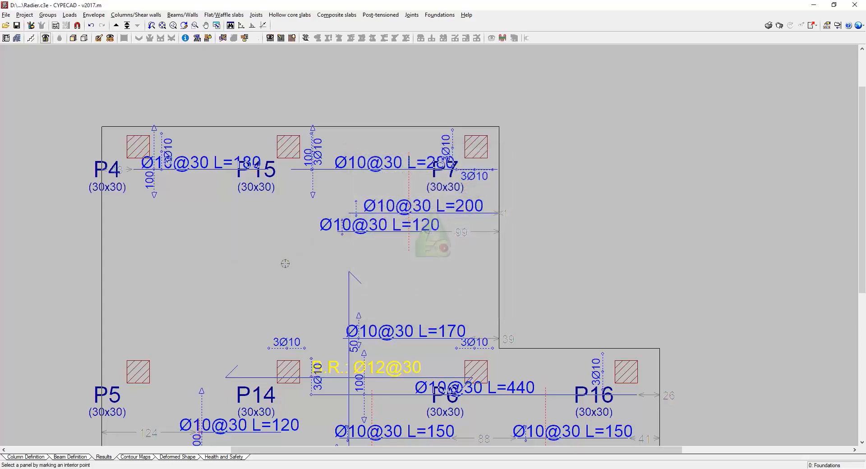
scroll(302, 226, "down", 1)
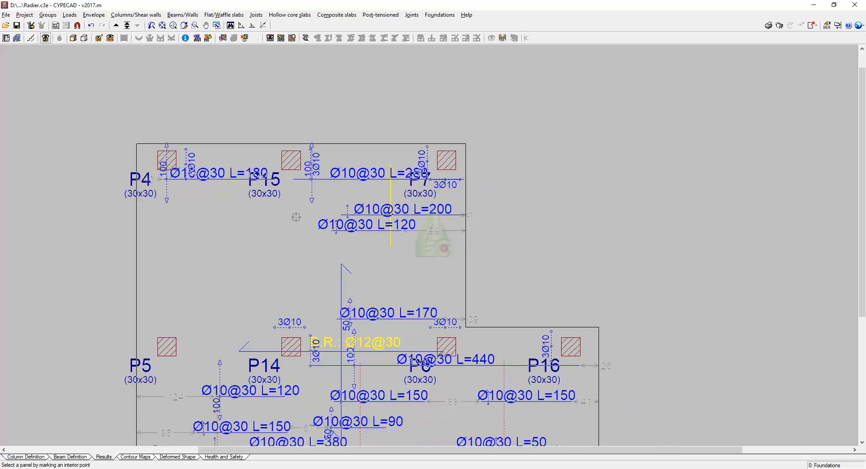
left_click(284, 227)
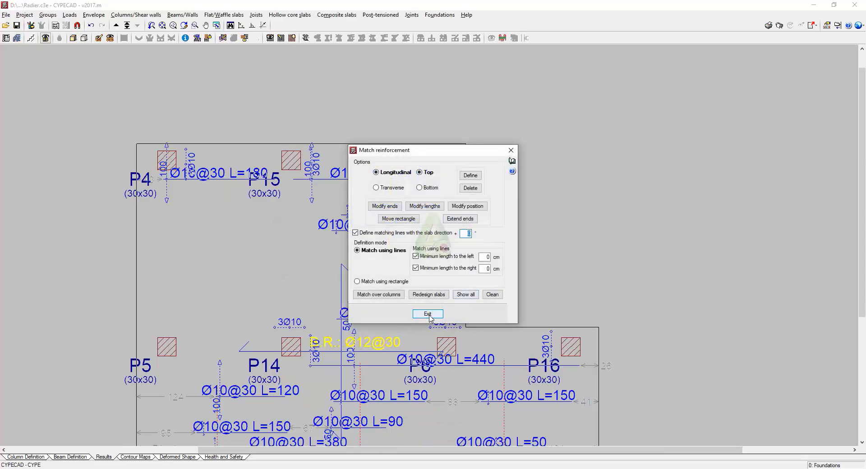
- Redesign the slabs with the longitudinal matching lines, close the error report and examine the unified bars around P14, P6 and P16
left_click(429, 294)
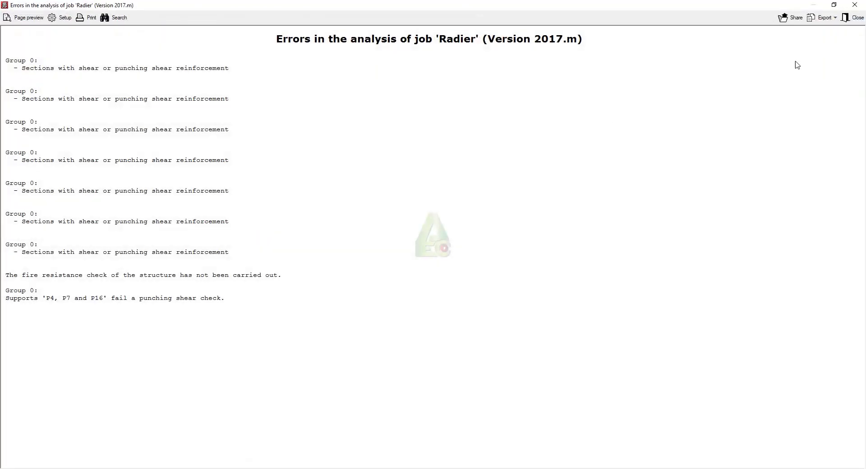
left_click(855, 5)
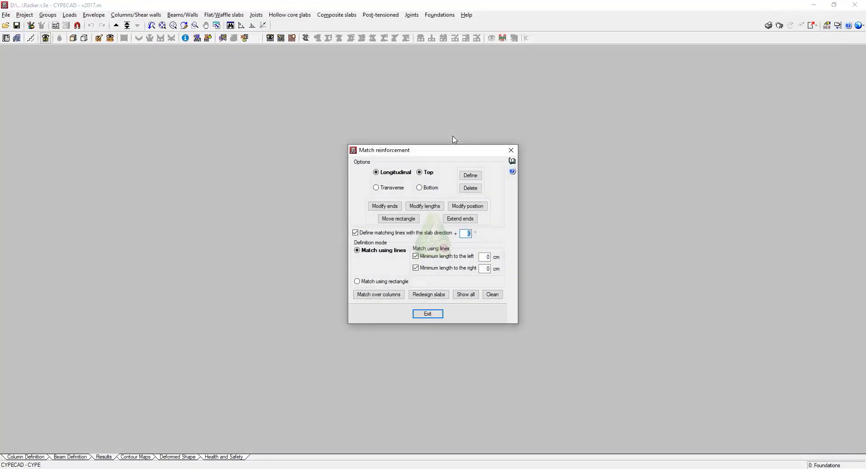
left_click(435, 314)
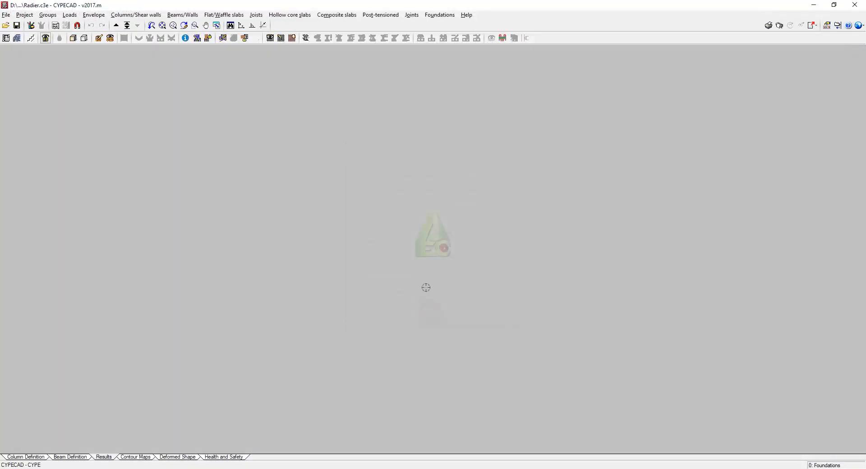
scroll(549, 285, "up", 3)
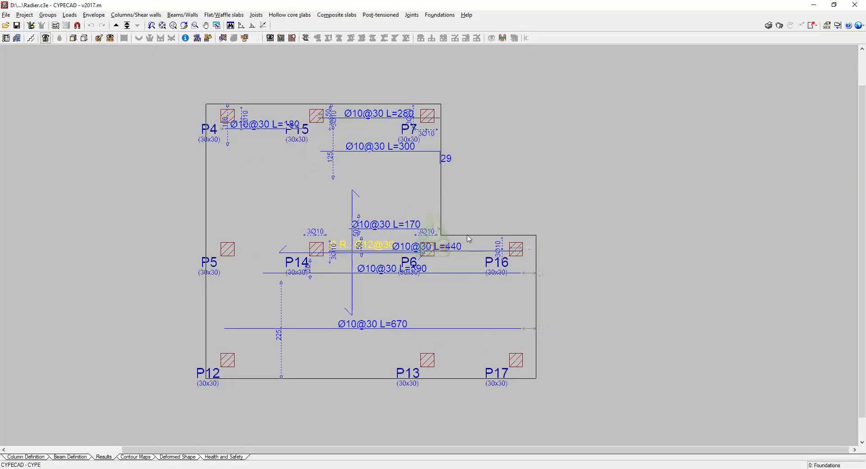
scroll(548, 285, "up", 2)
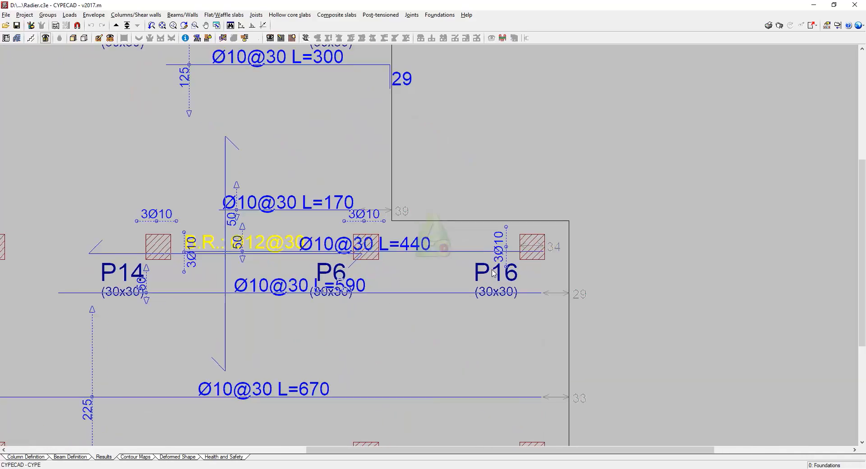
middle_click_drag(409, 337, 420, 361)
scroll(248, 342, "up", 8)
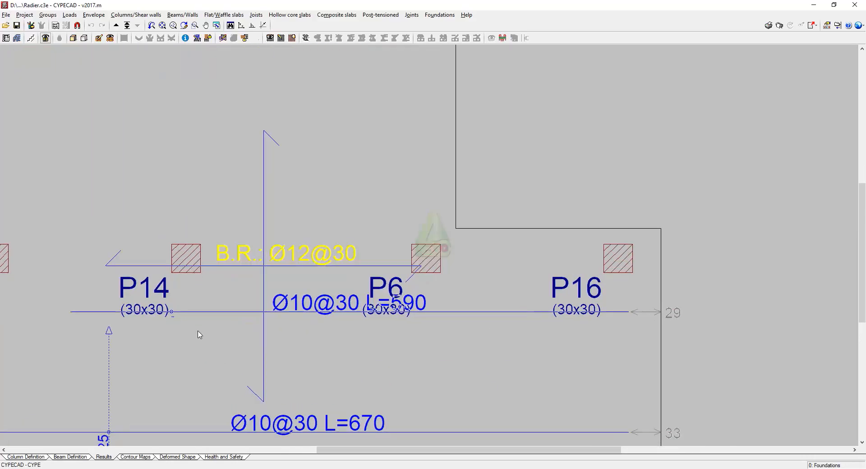
- Examine the additional top longitudinal bars around columns P14, P6 and P16 and across the mat up to P4, P15 and P7
scroll(428, 297, "down", 2)
scroll(278, 282, "up", 1)
scroll(219, 285, "up", 2)
scroll(436, 309, "down", 2)
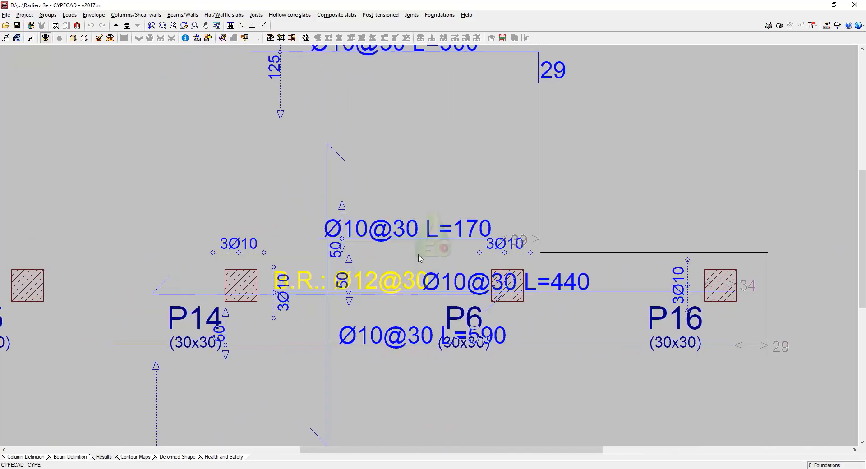
scroll(427, 250, "up", 1)
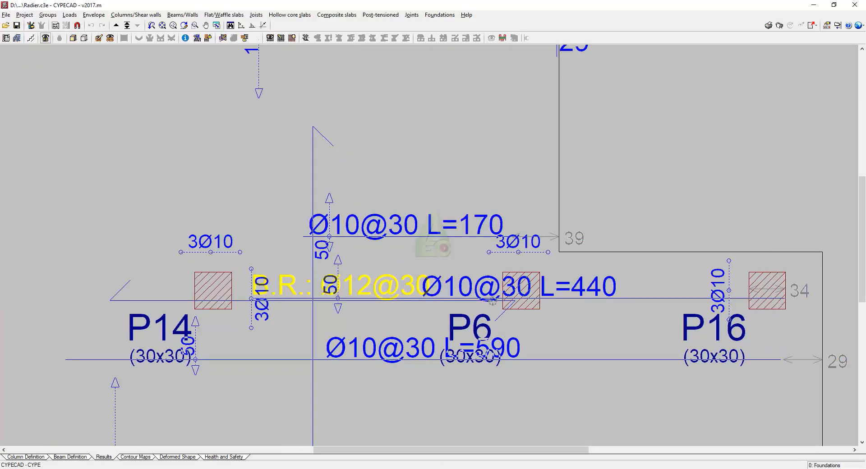
scroll(487, 300, "up", 1)
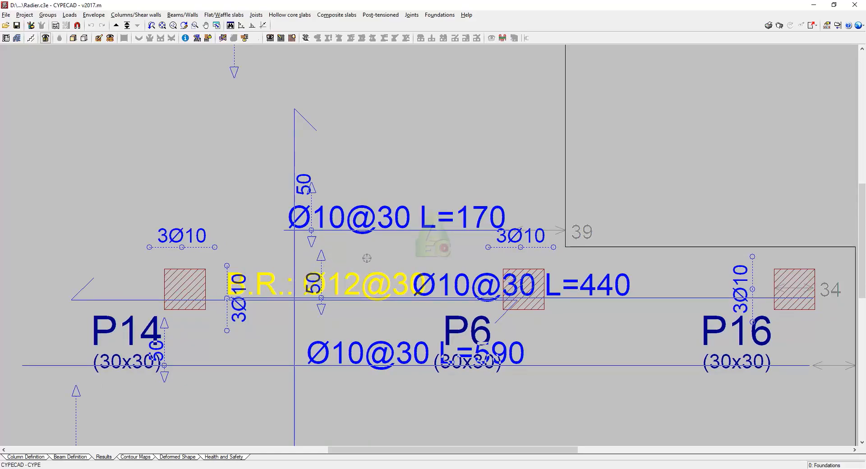
scroll(483, 236, "down", 1)
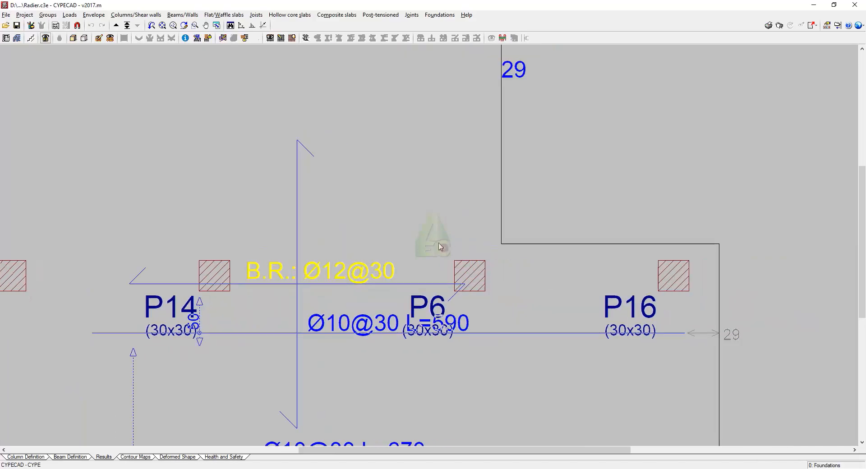
scroll(460, 275, "down", 1)
scroll(478, 304, "down", 1)
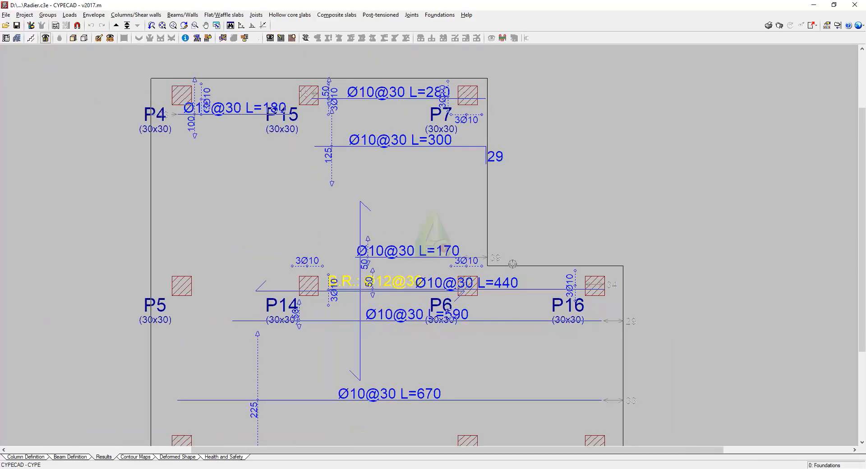
scroll(360, 239, "up", 3)
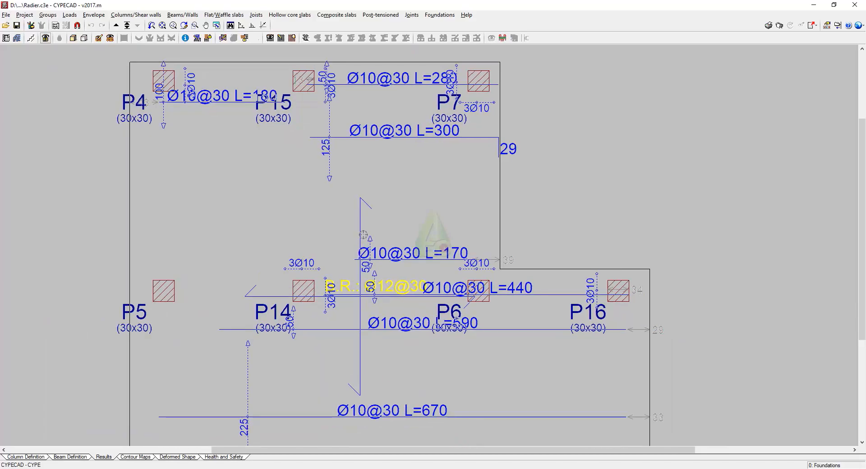
scroll(364, 236, "down", 3)
middle_click_drag(381, 235, 387, 257)
scroll(317, 167, "down", 1)
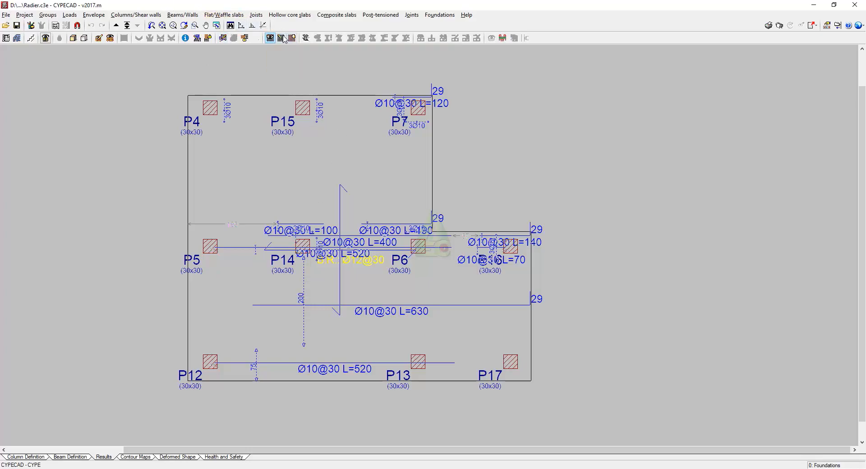
- Assign Ø12 every 15 base reinforcement to all panels for the top and bottom layers, both longitudinal and transverse
left_click(224, 15)
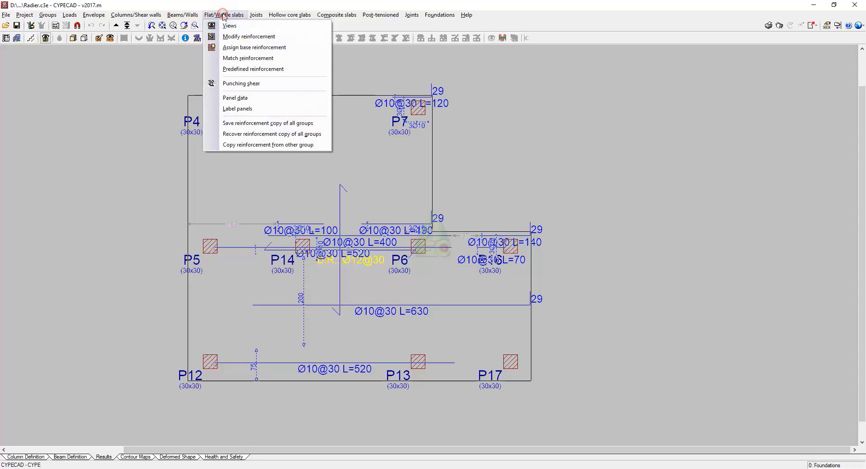
left_click(268, 48)
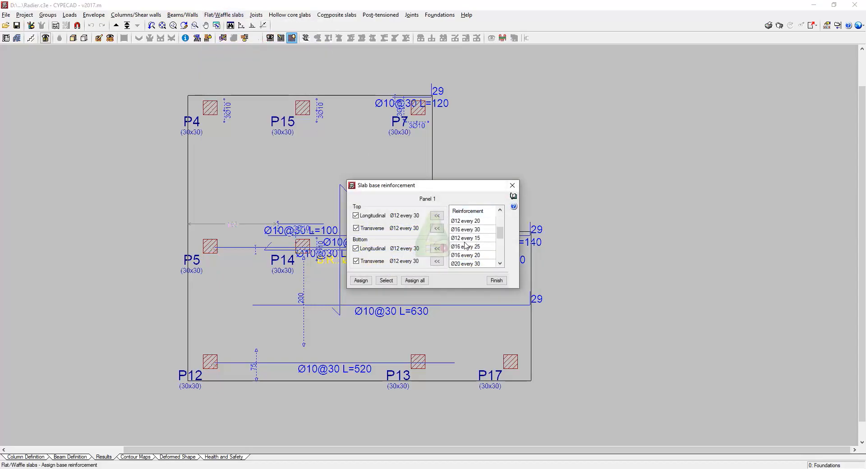
left_click(470, 239)
left_click(437, 216)
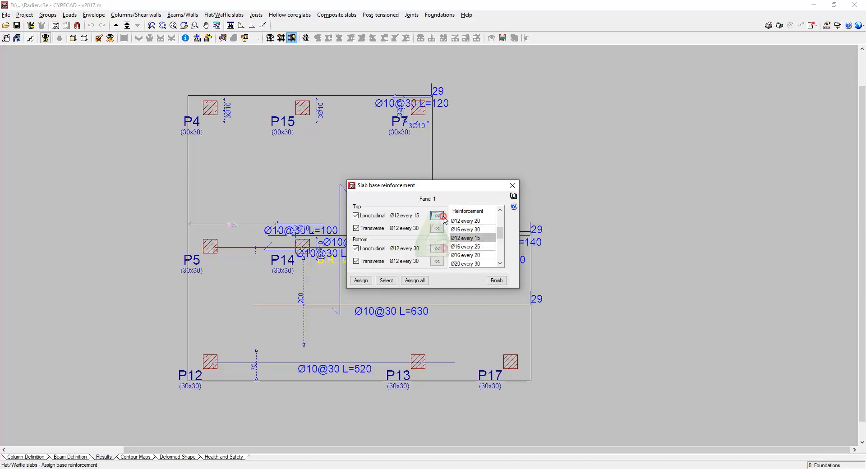
left_click(437, 229)
left_click(439, 249)
left_click(437, 262)
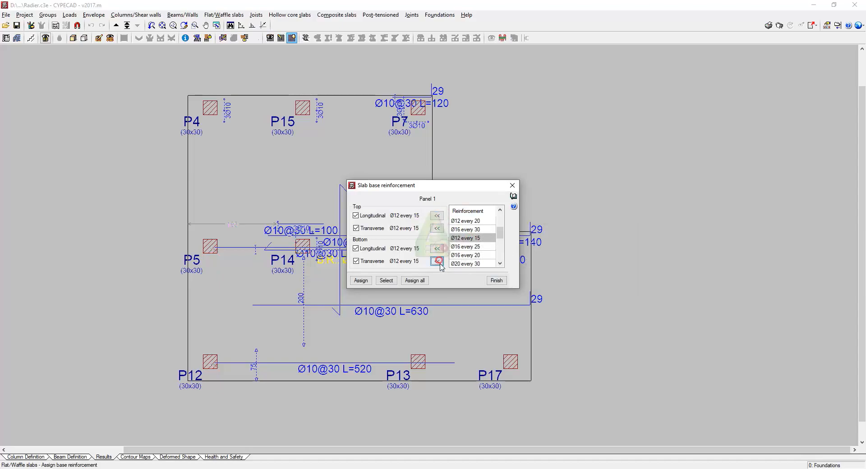
left_click(415, 280)
left_click(497, 280)
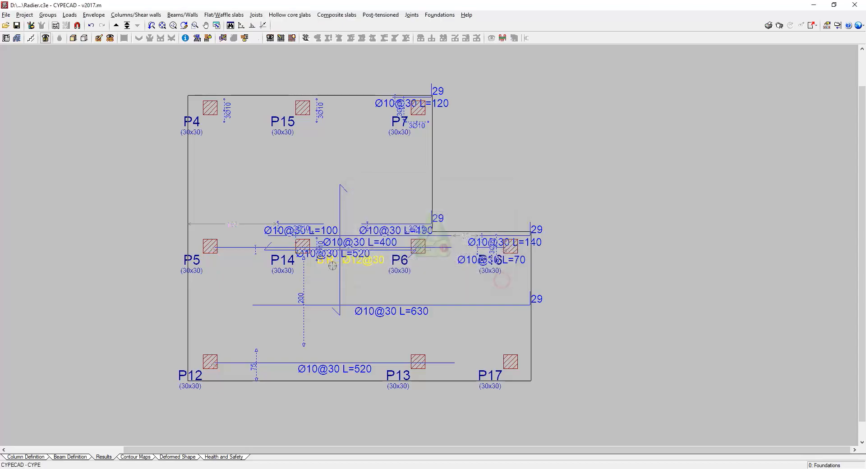
- Redesign the slabs from Match reinforcement with the Ø12 every 15 base reinforcement, closing the error report and the dialog
scroll(371, 254, "up", 1)
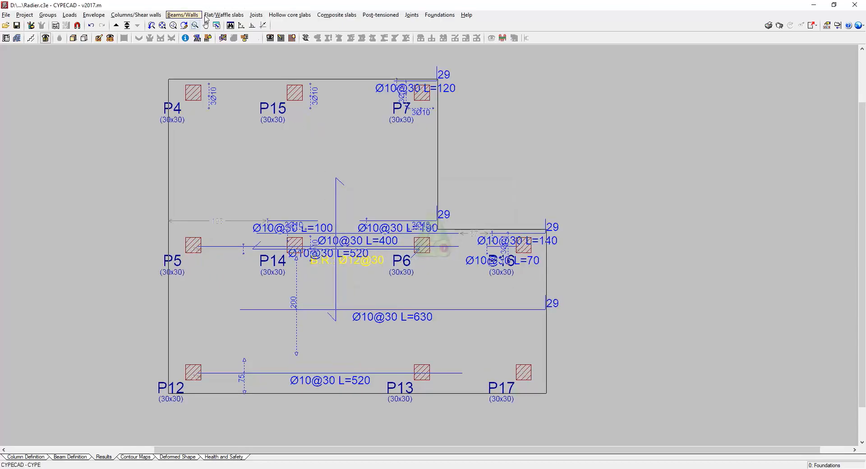
left_click(223, 14)
left_click(237, 58)
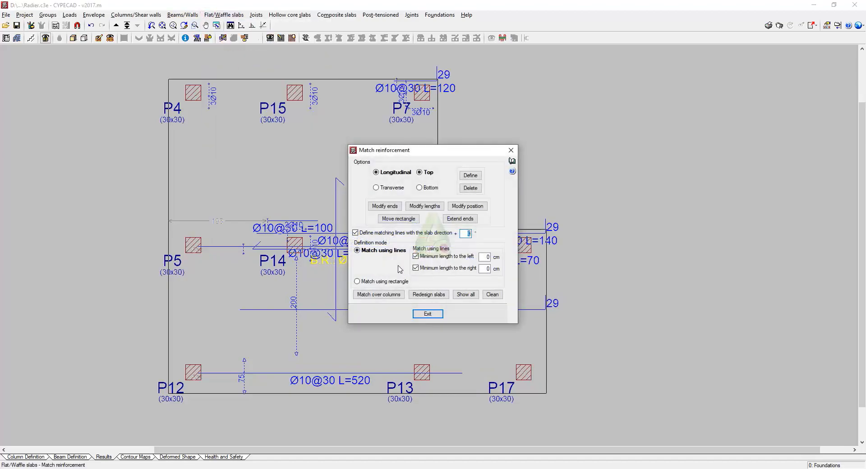
left_click(423, 293)
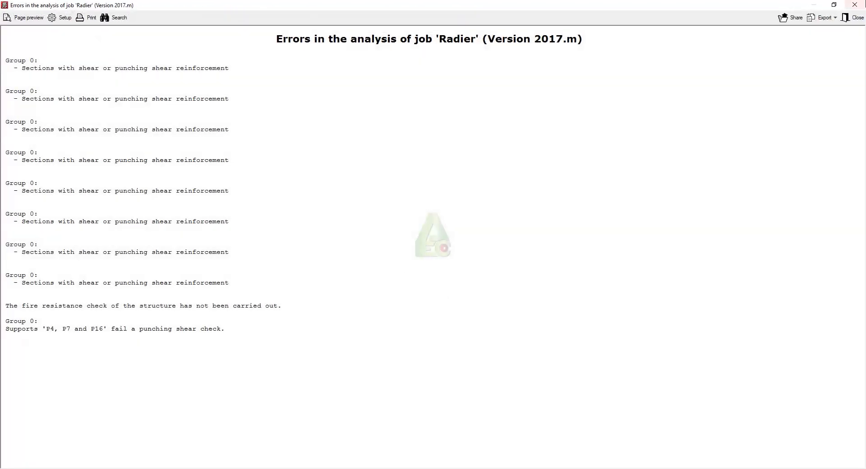
left_click(853, 17)
left_click(429, 314)
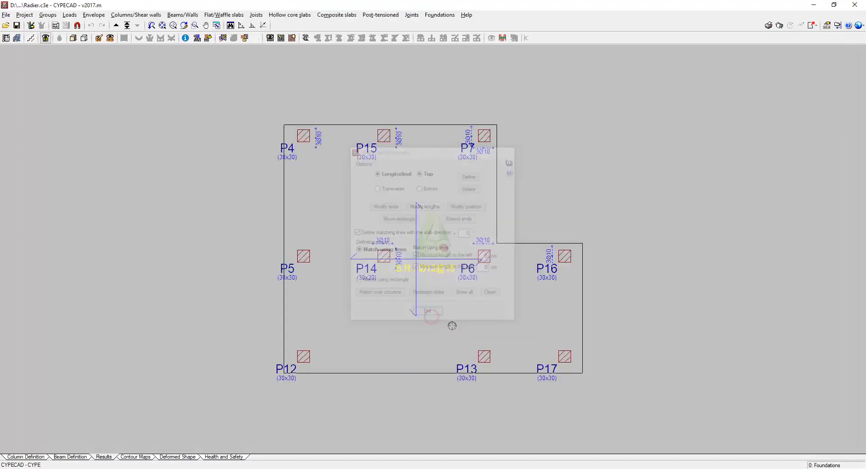
- Show the bottom transverse reinforcement of the mat instead of the bottom longitudinal reinforcement
scroll(426, 288, "down", 3)
middle_click_drag(464, 287, 387, 278)
scroll(387, 277, "up", 5)
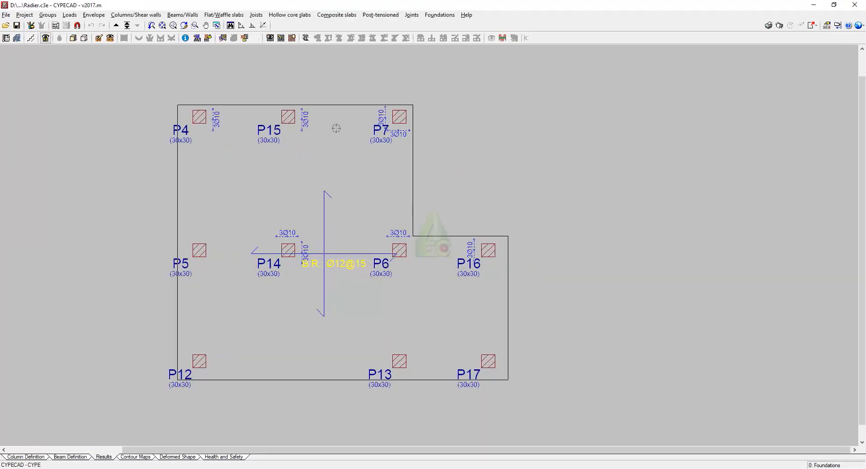
left_click(269, 38)
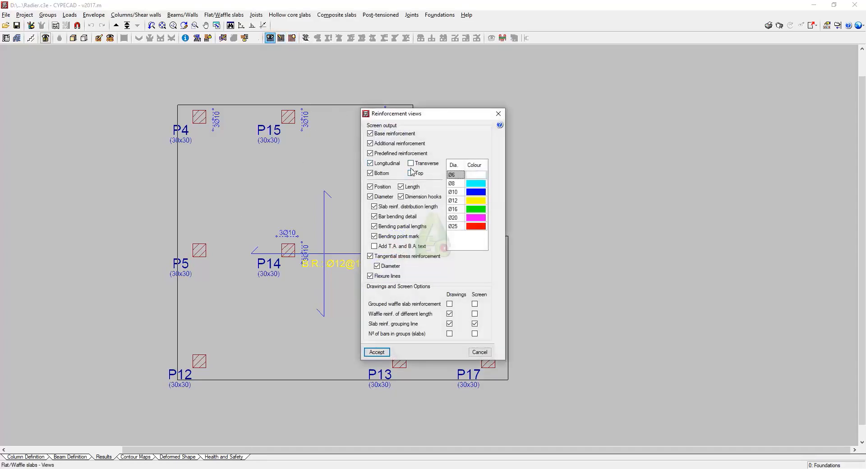
left_click(370, 164)
left_click(411, 163)
left_click(377, 352)
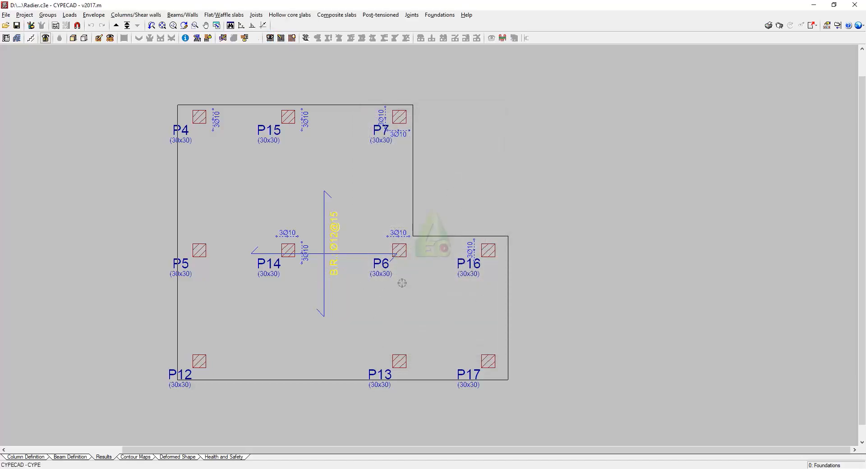
- Switch the transverse reinforcement view from the bottom layer to the top layer
left_click(270, 38)
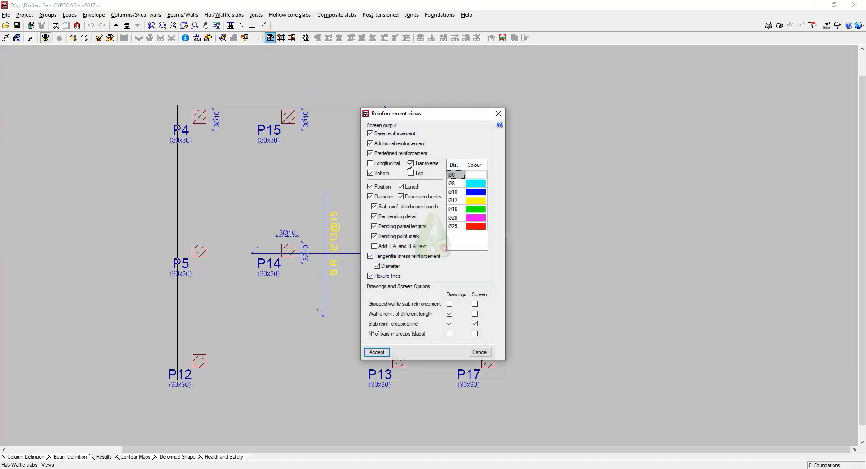
left_click(411, 173)
left_click(370, 173)
left_click(376, 352)
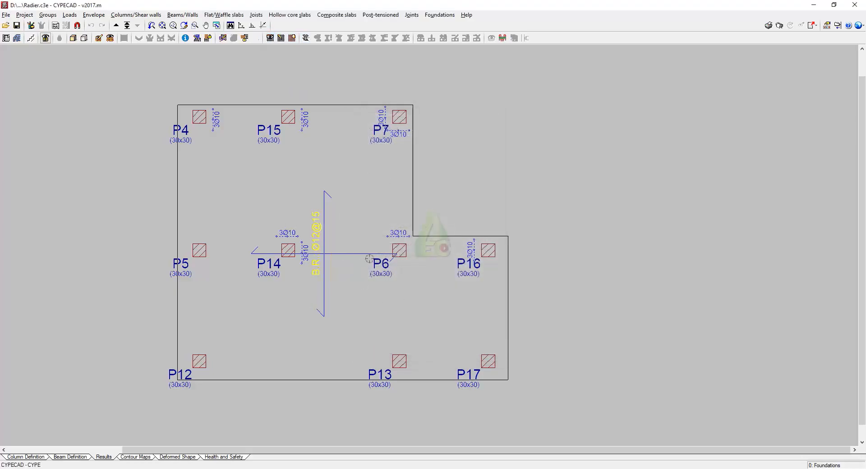
- Show the top longitudinal reinforcement instead of the top transverse reinforcement
left_click(270, 38)
left_click(378, 164)
left_click(419, 163)
left_click(377, 352)
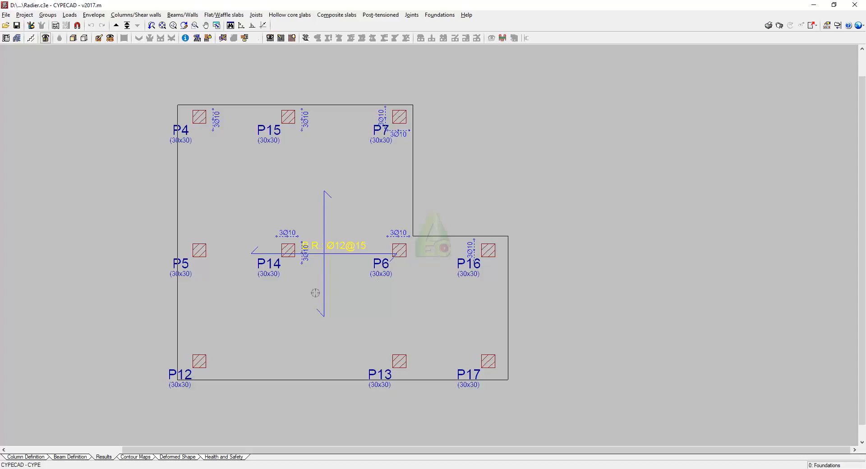
- Examine the 3Ø10 shear reinforcement beside columns P4, P15, P7, P14, P6 and P16 across the mat
scroll(183, 360, "up", 2)
middle_click_drag(450, 290, 408, 310)
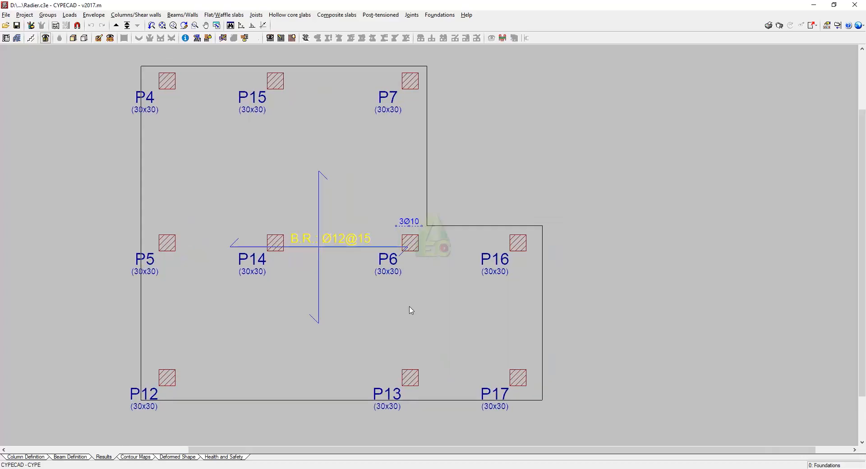
scroll(411, 179, "up", 1)
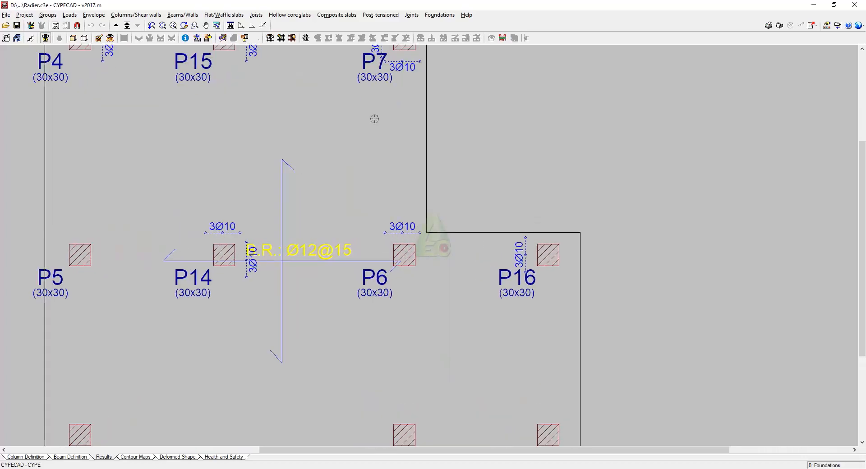
middle_click_drag(362, 133, 359, 209)
scroll(230, 120, "up", 4)
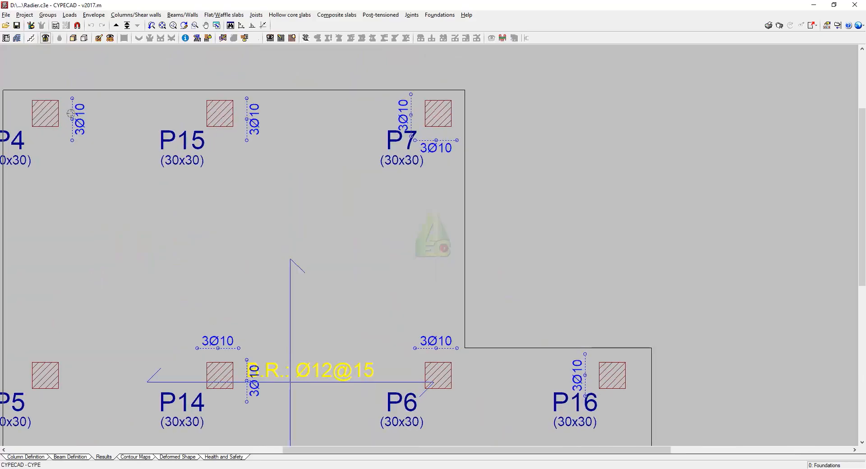
scroll(308, 354, "down", 5)
middle_click_drag(319, 355, 328, 305)
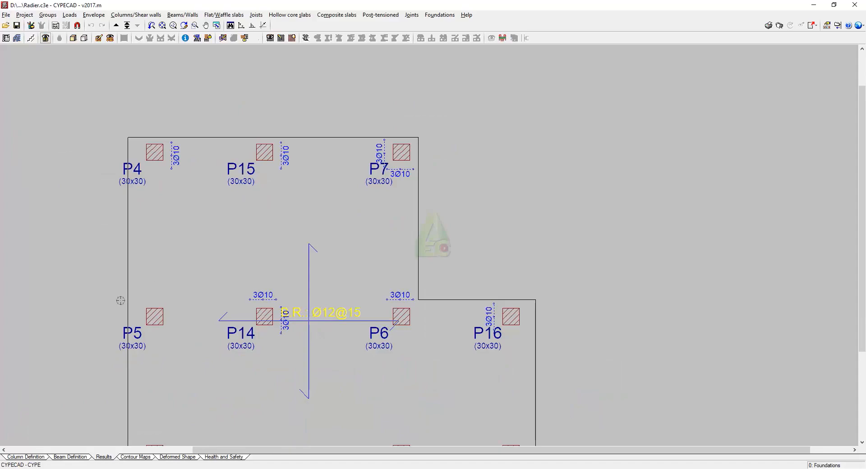
scroll(357, 346, "down", 2)
middle_click_drag(359, 366, 371, 335)
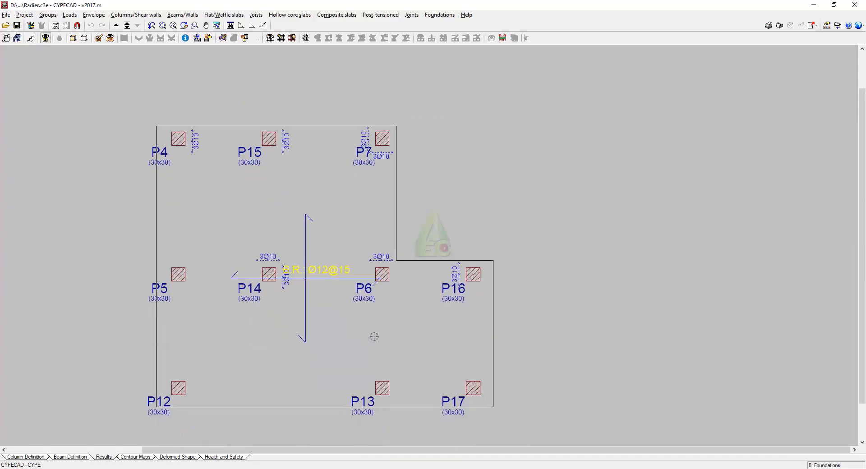